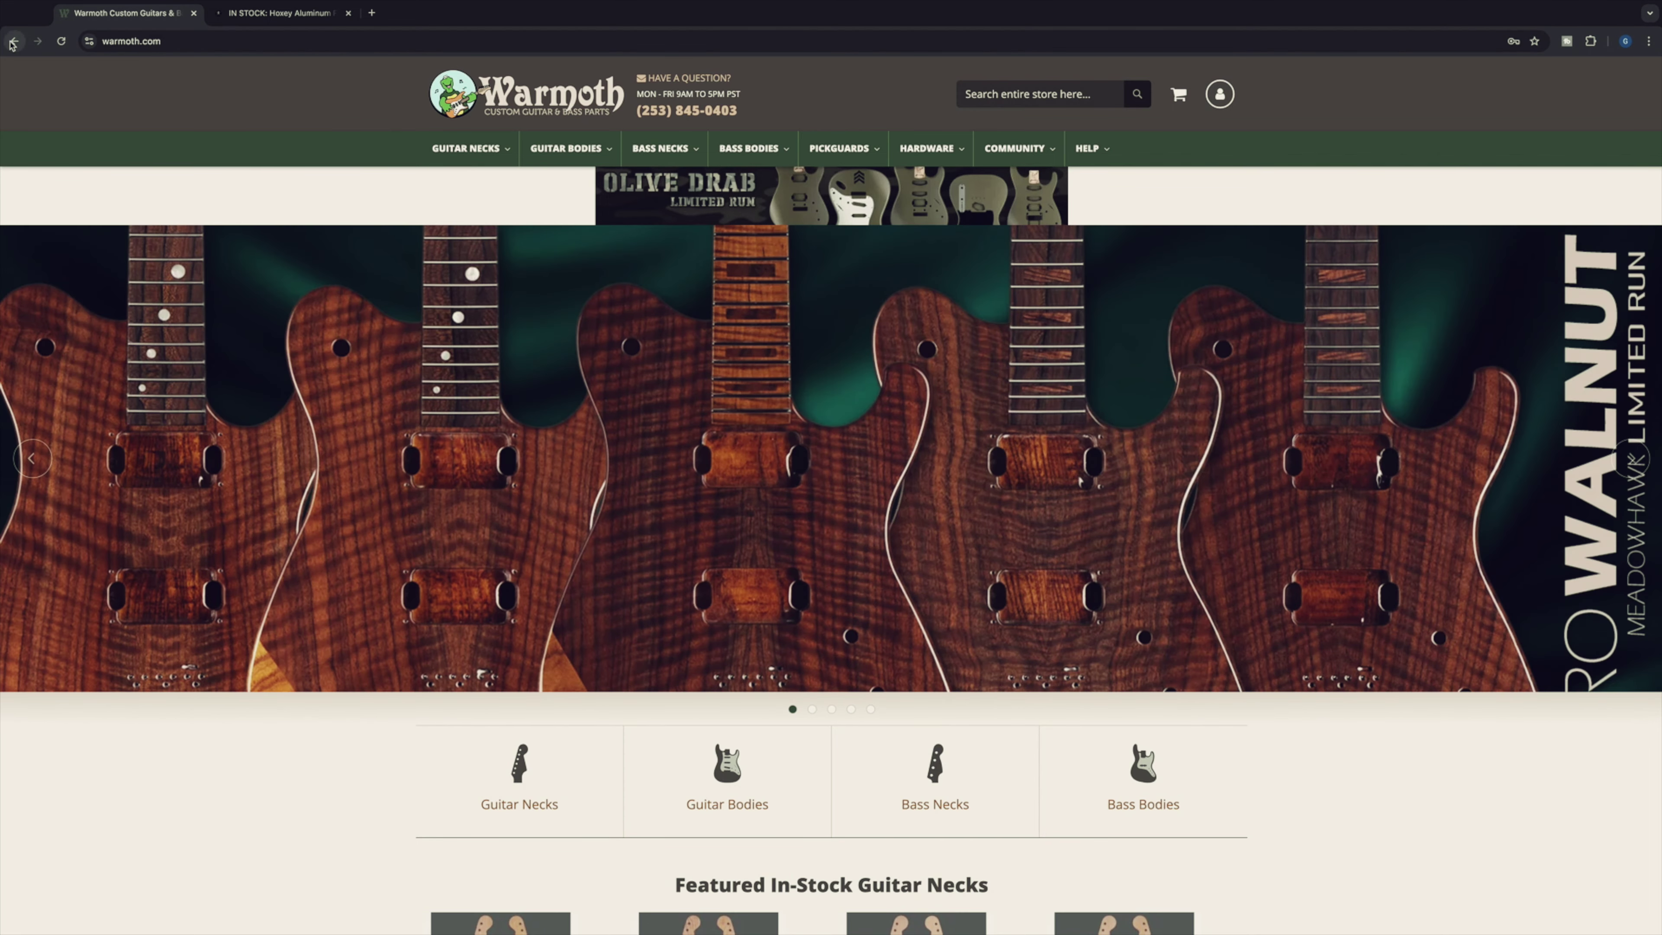
Open Guitar Bodies and browse the shapes from Diamondback and Nomad down to Double Neck and Body Blank.
left_click(574, 150)
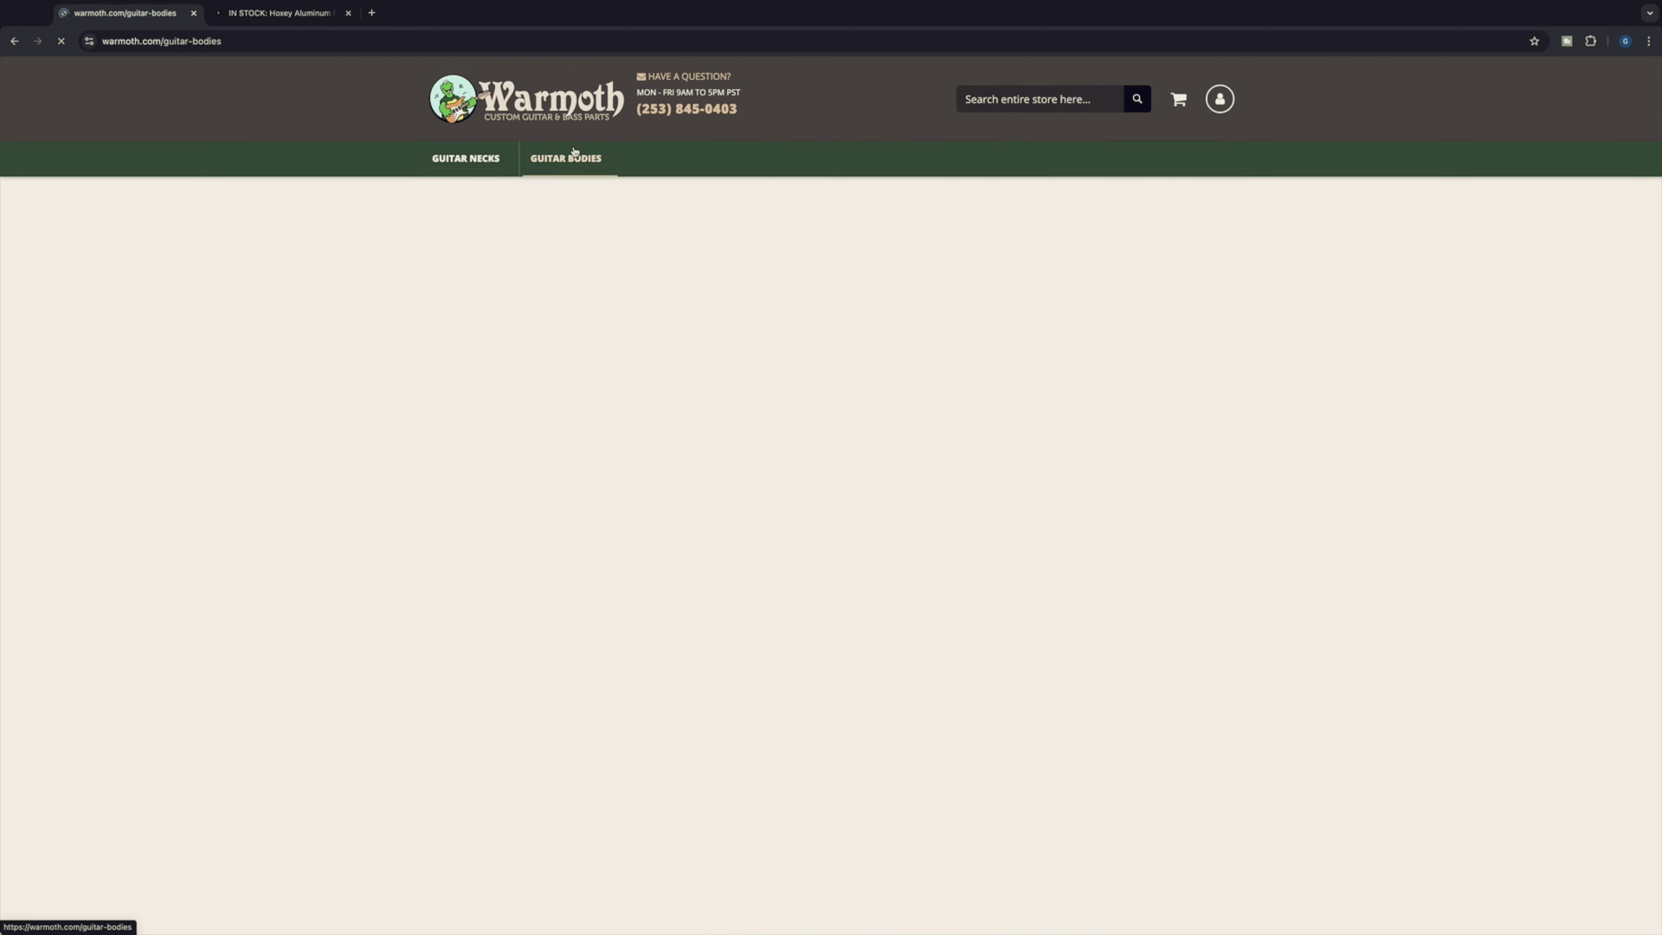
scroll(1265, 462, "down", 3)
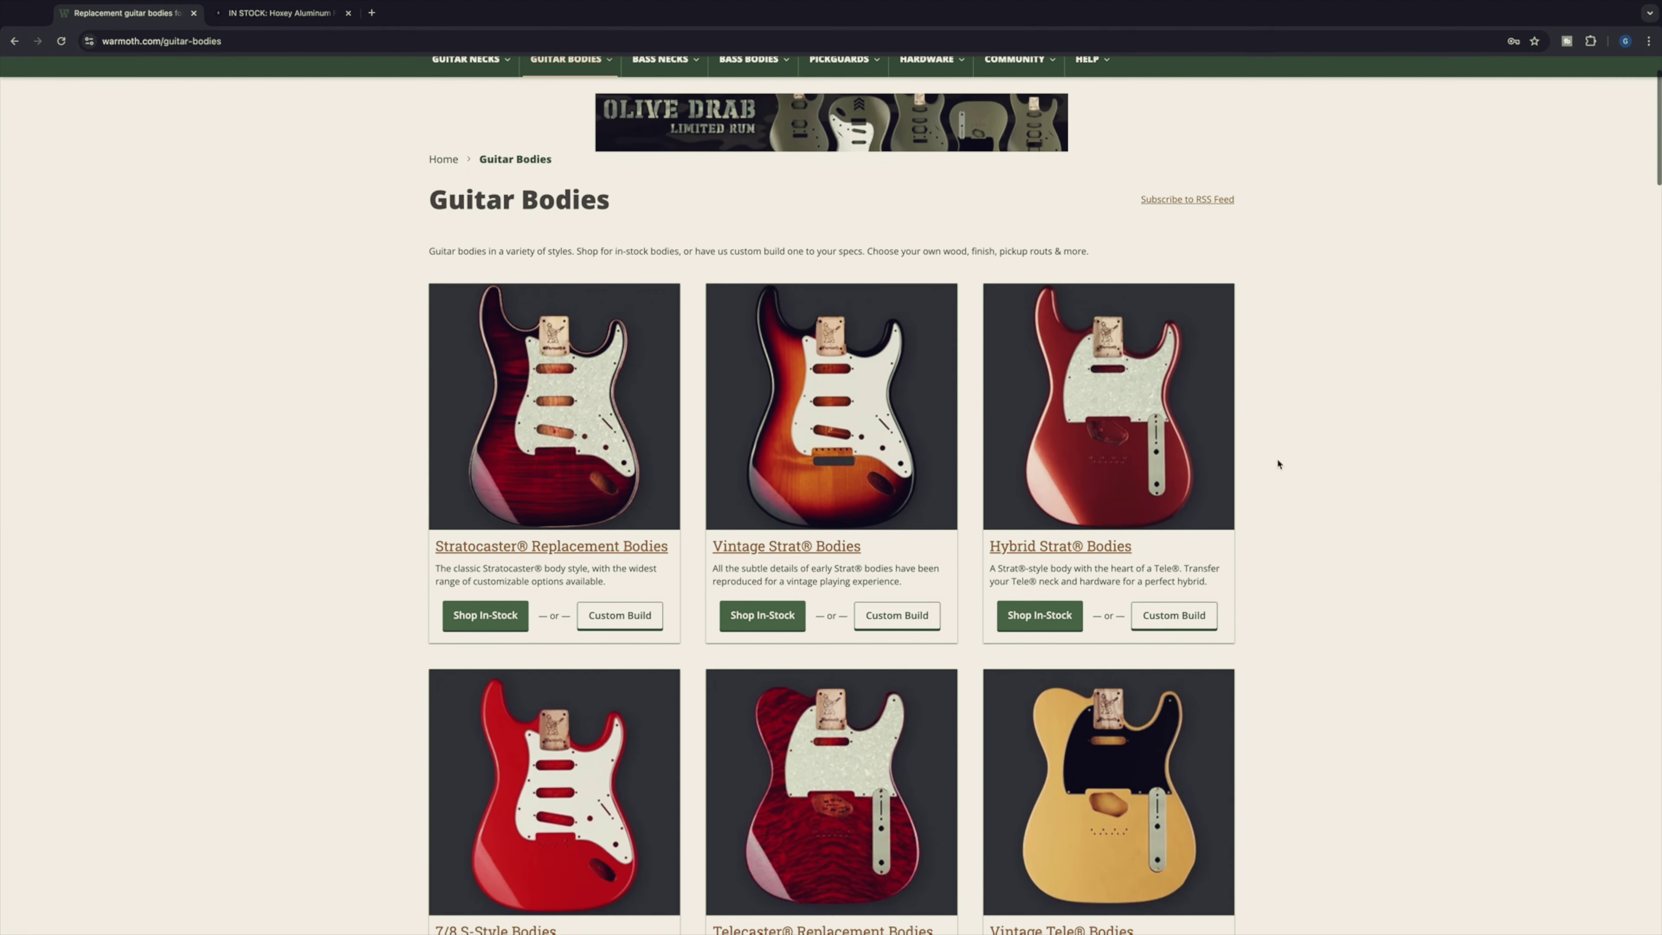
scroll(1277, 464, "down", 2)
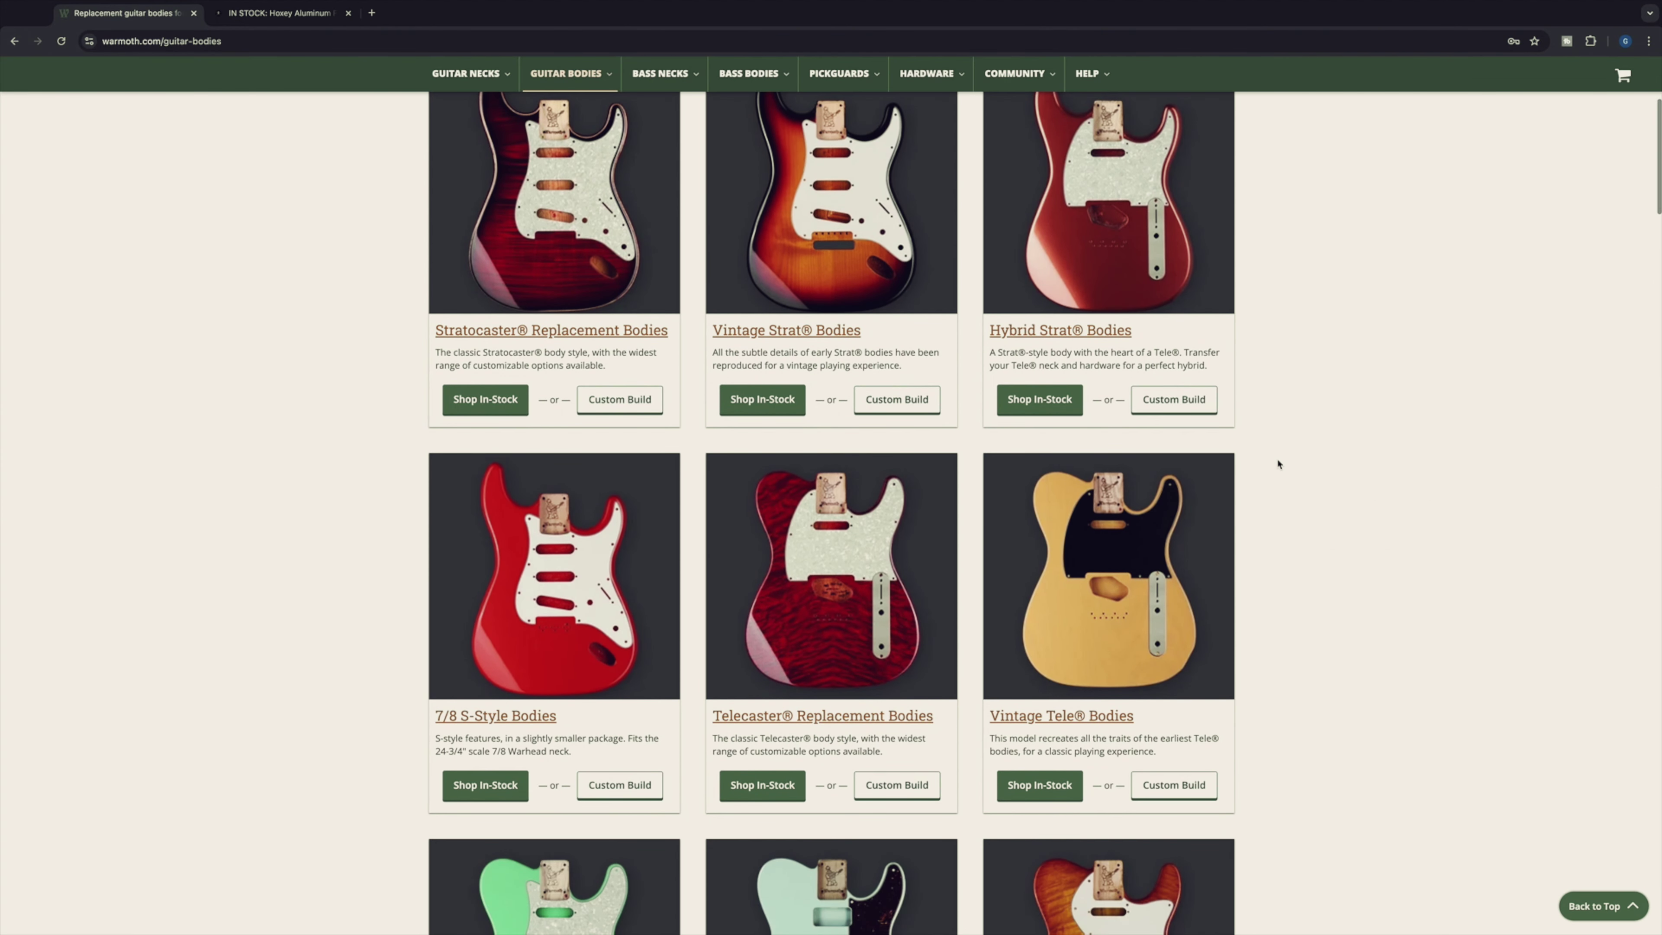
scroll(1298, 383, "down", 5)
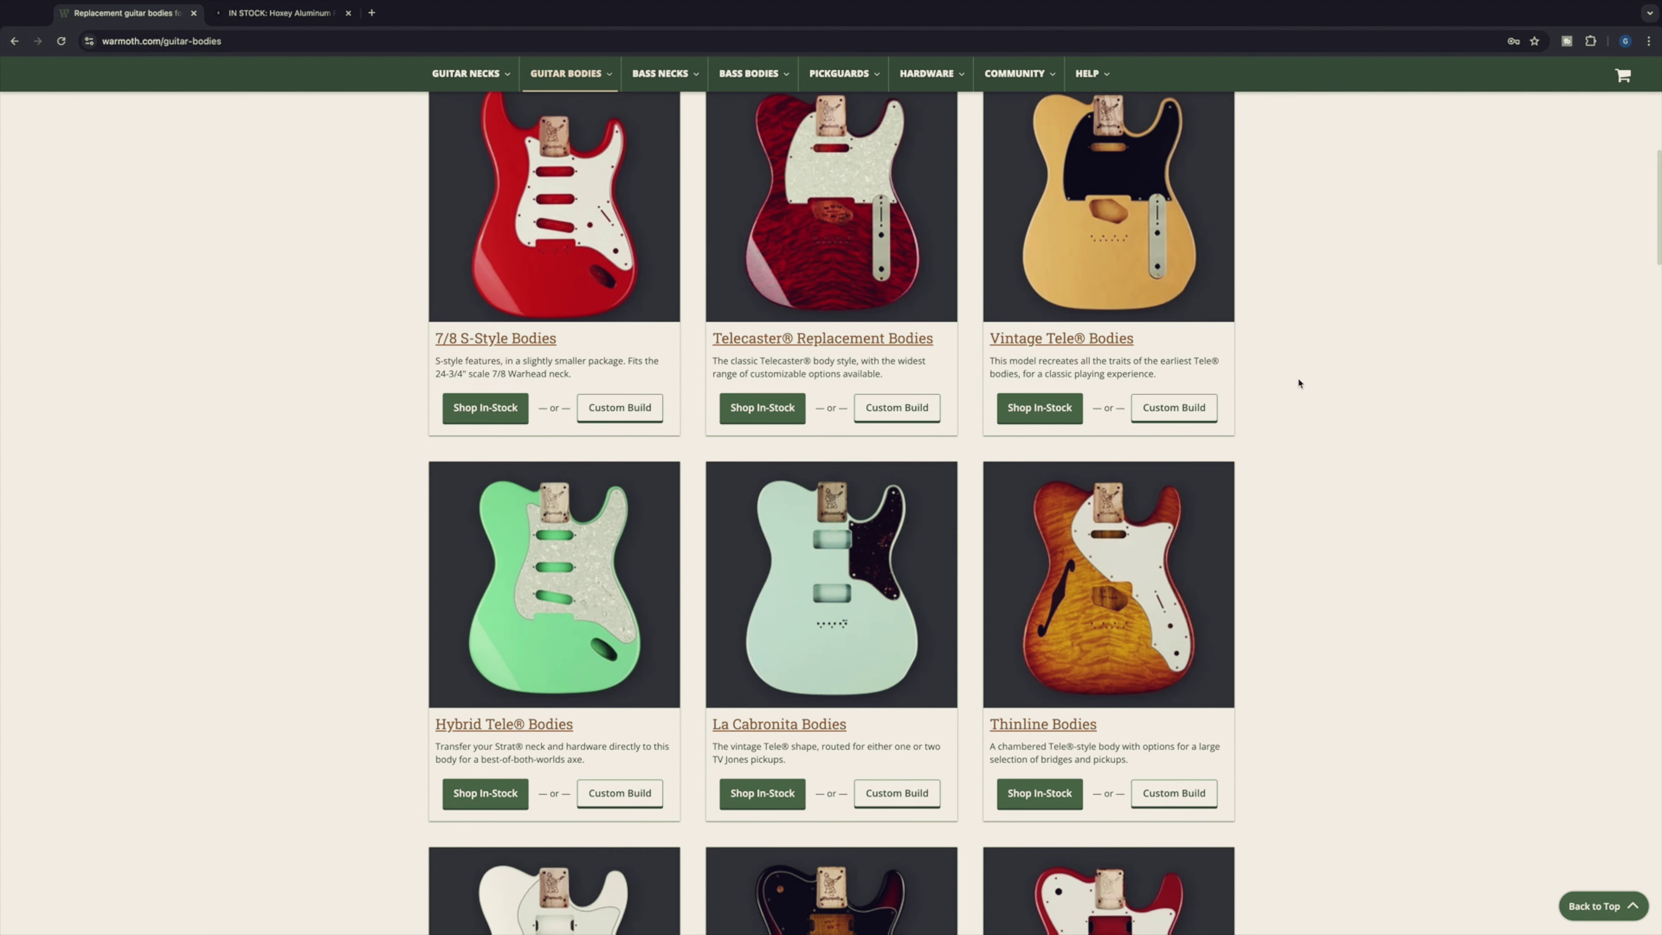
scroll(1159, 337, "down", 1)
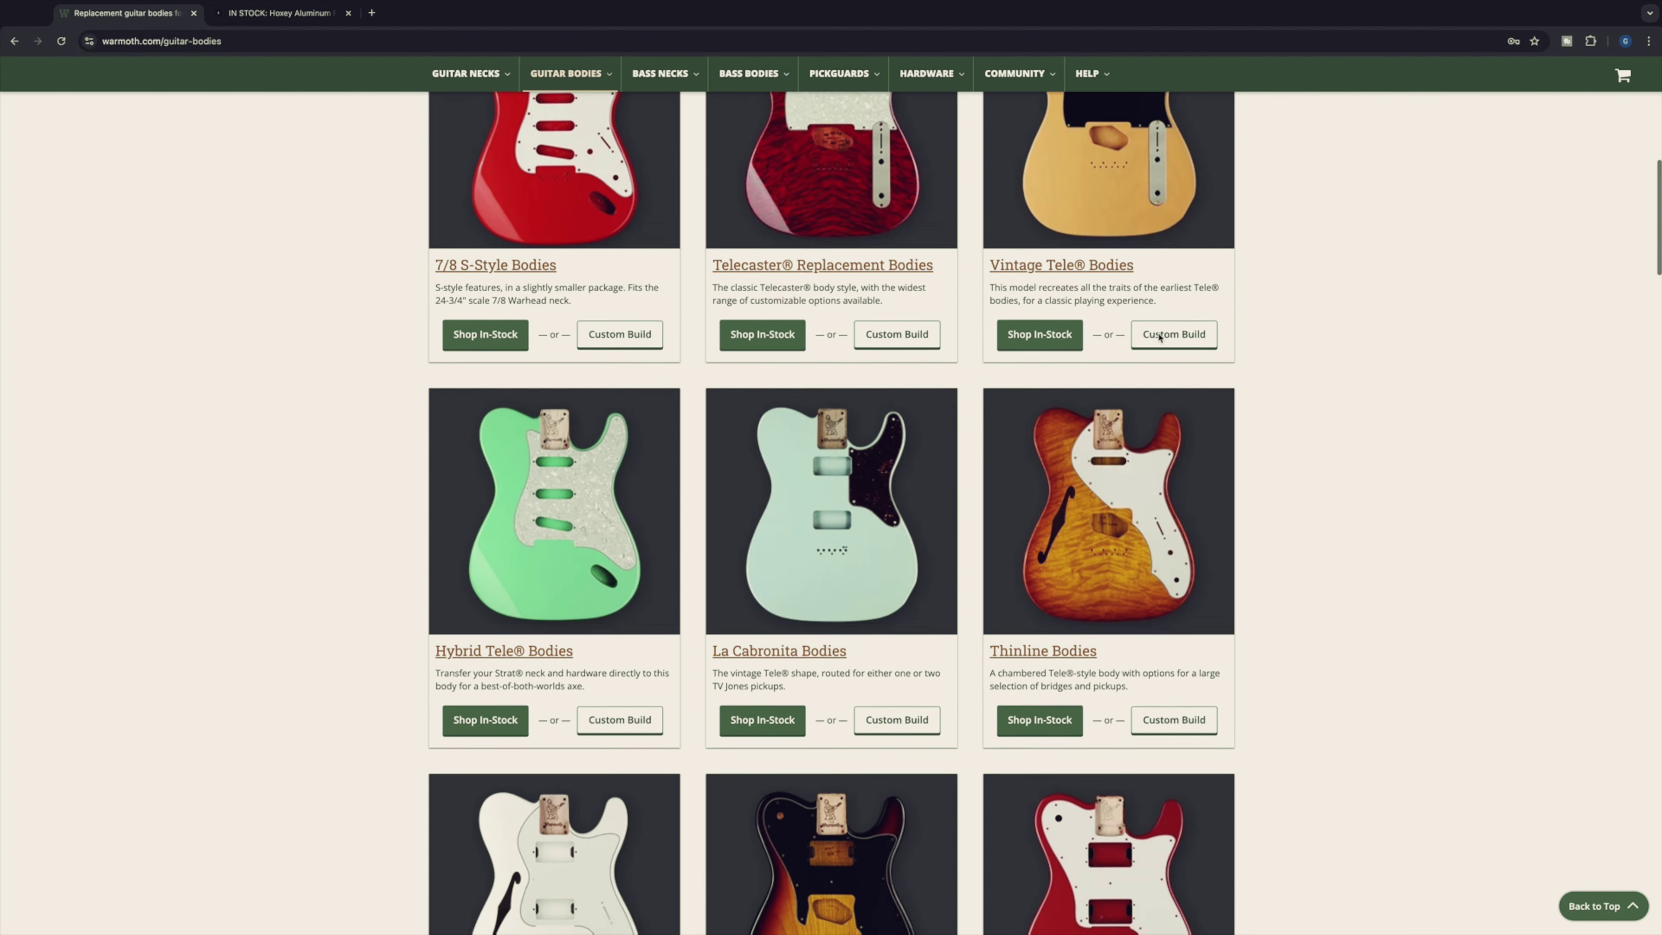
scroll(1387, 493, "down", 5)
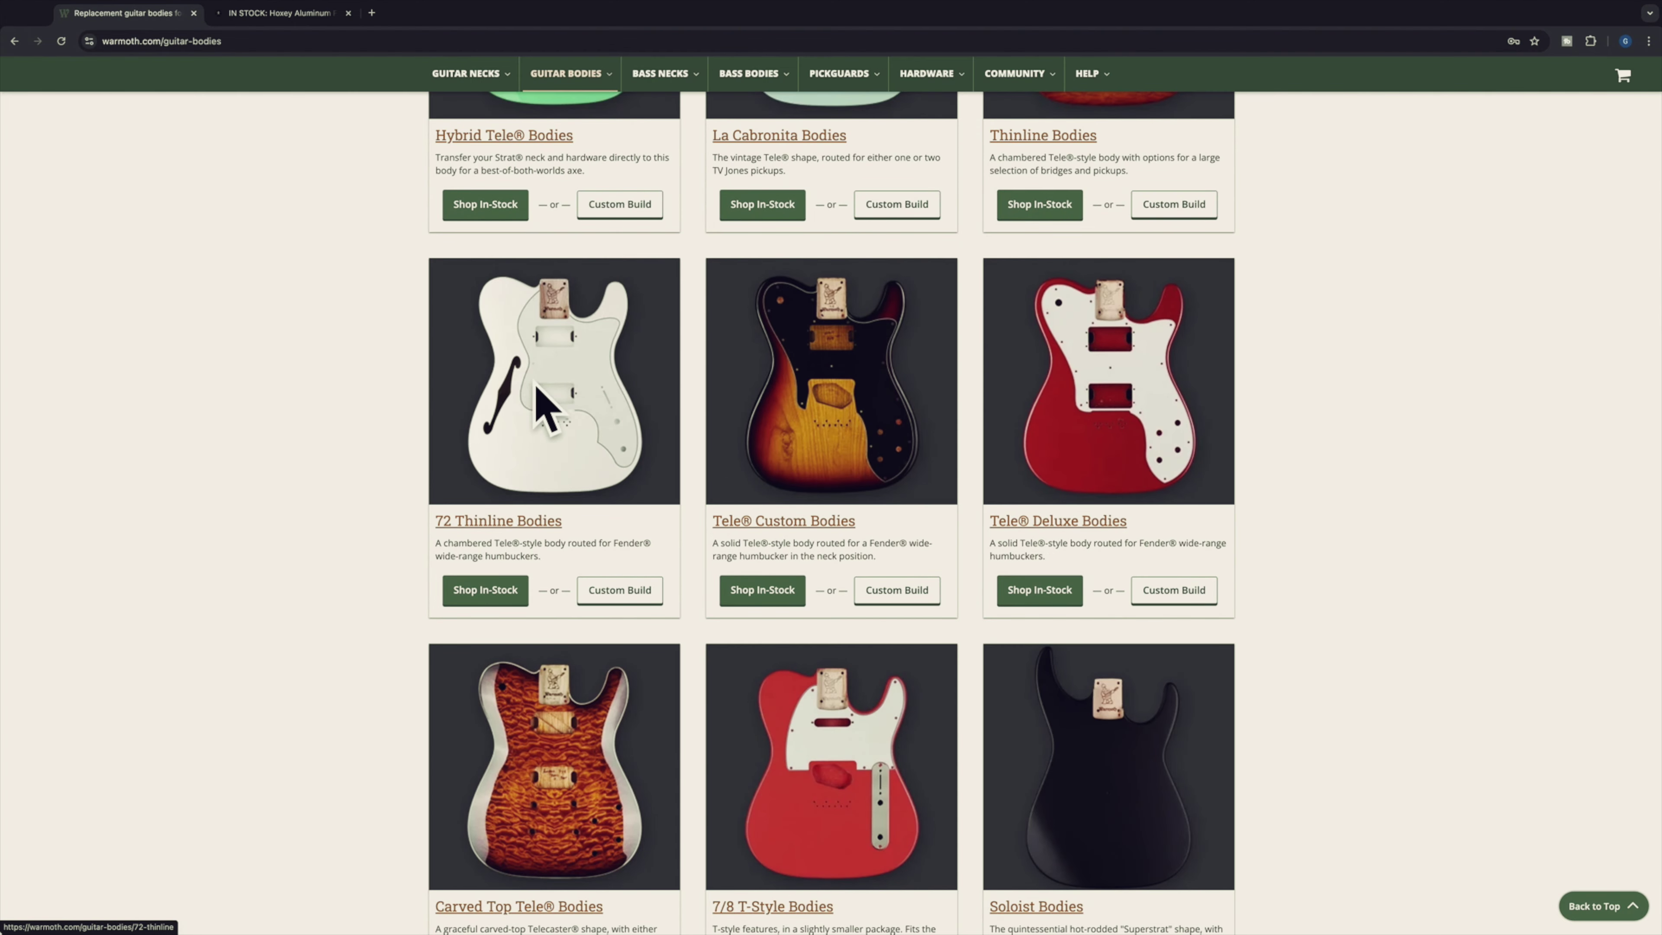
scroll(1184, 429, "down", 7)
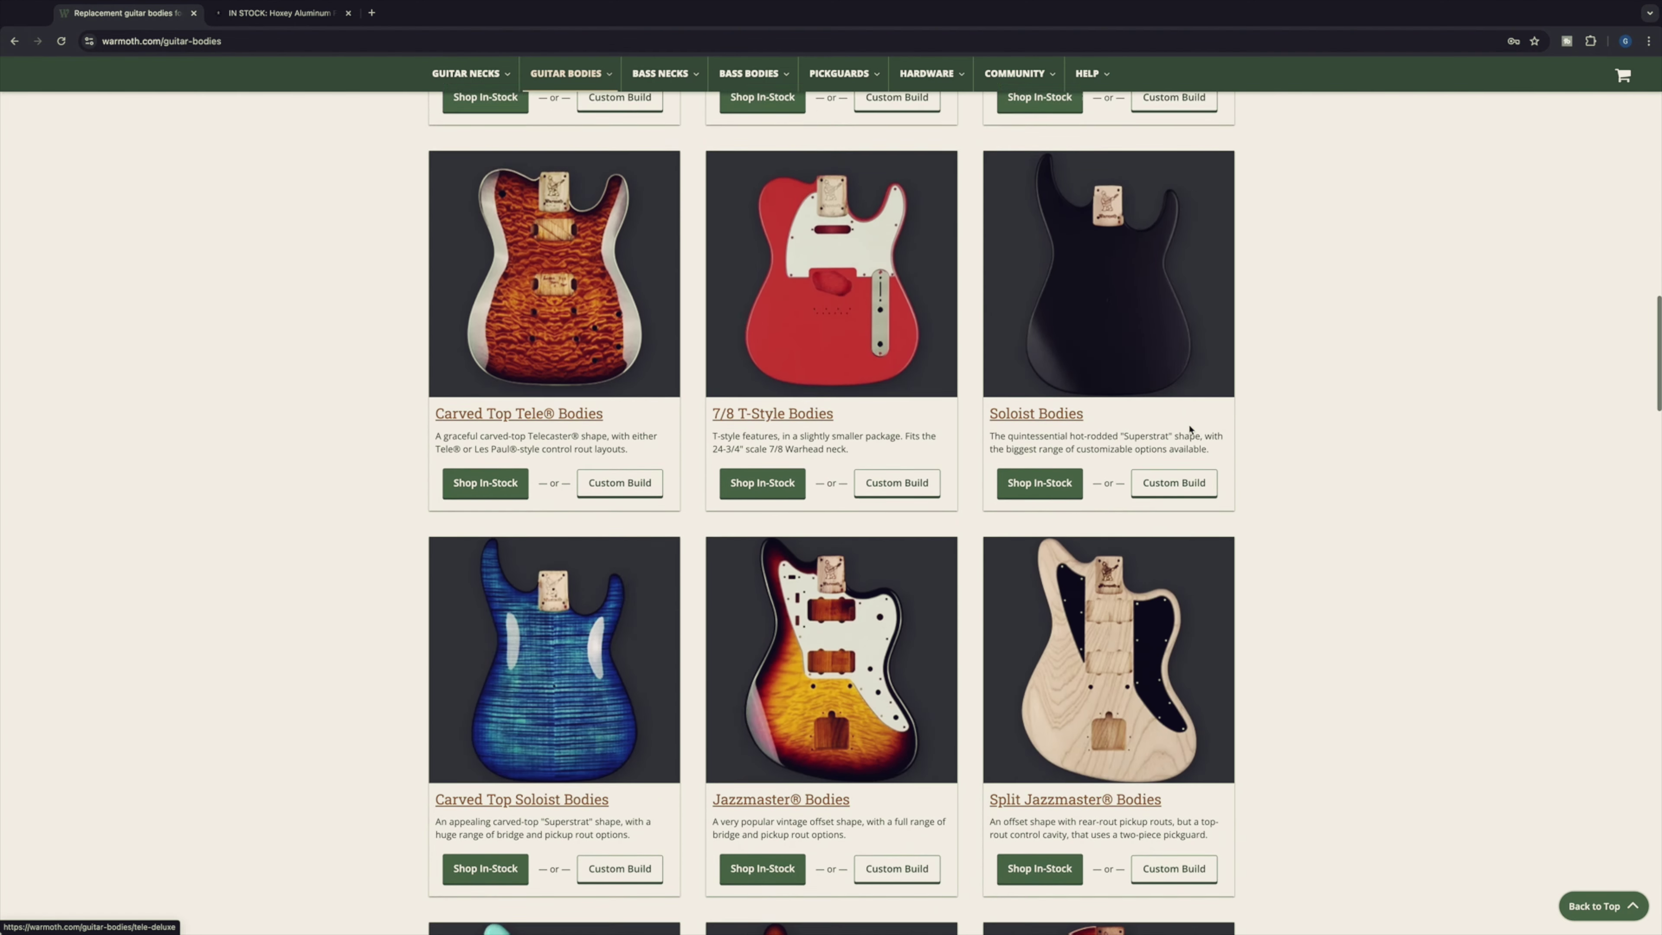
scroll(1156, 375, "down", 1)
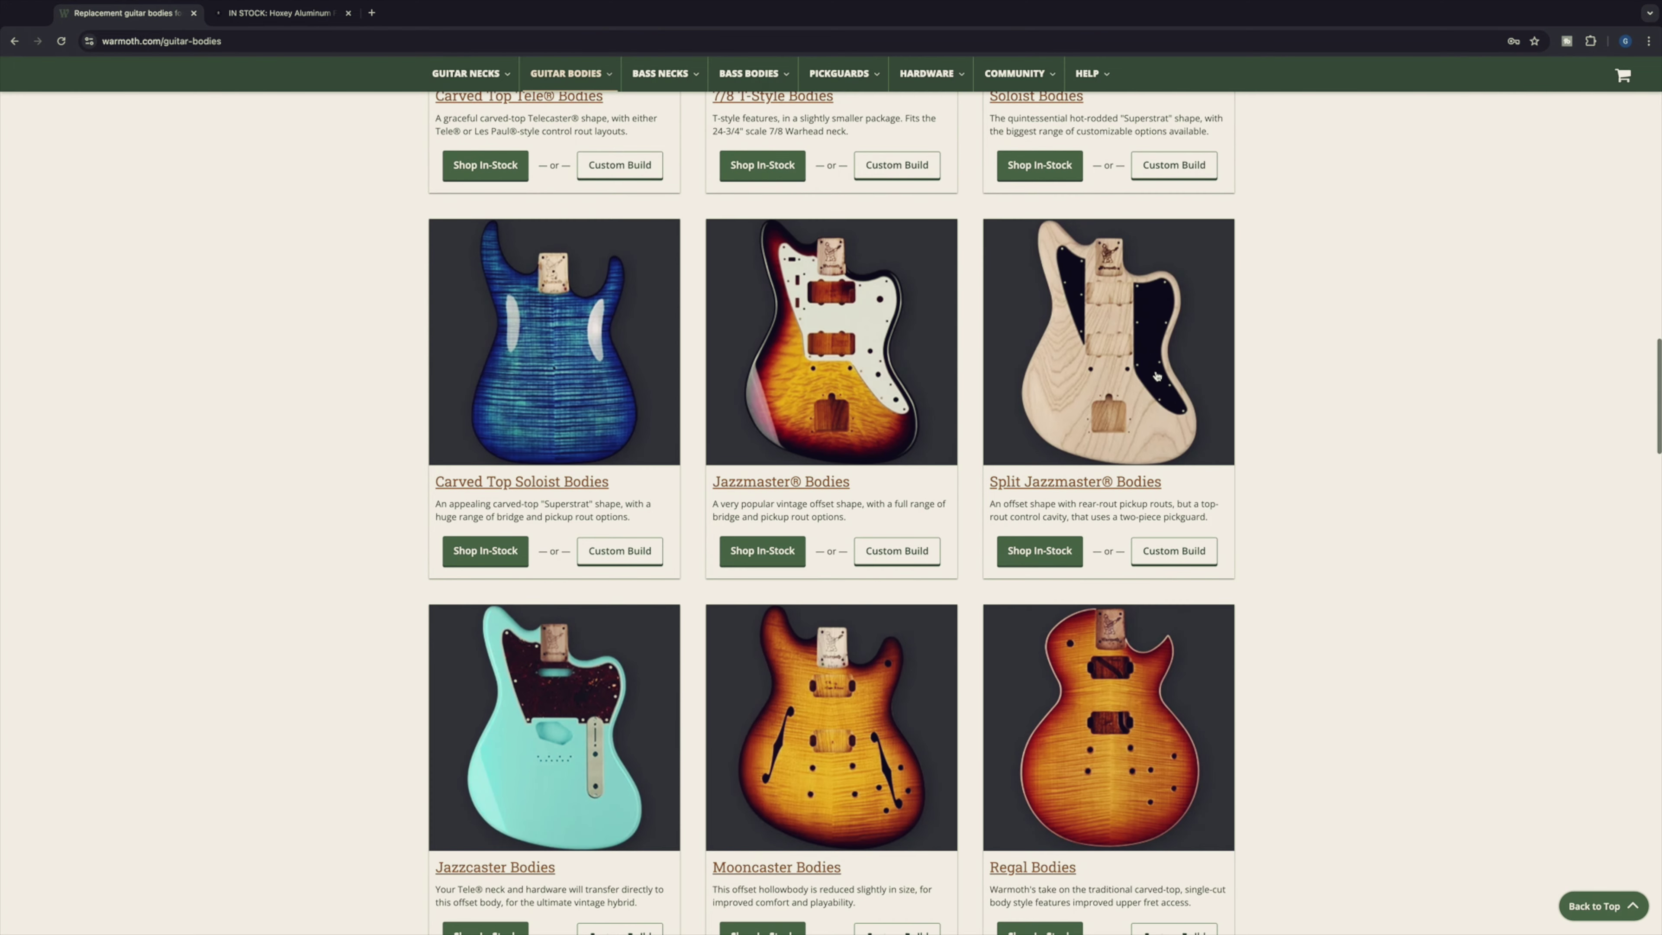
scroll(1243, 444, "down", 4)
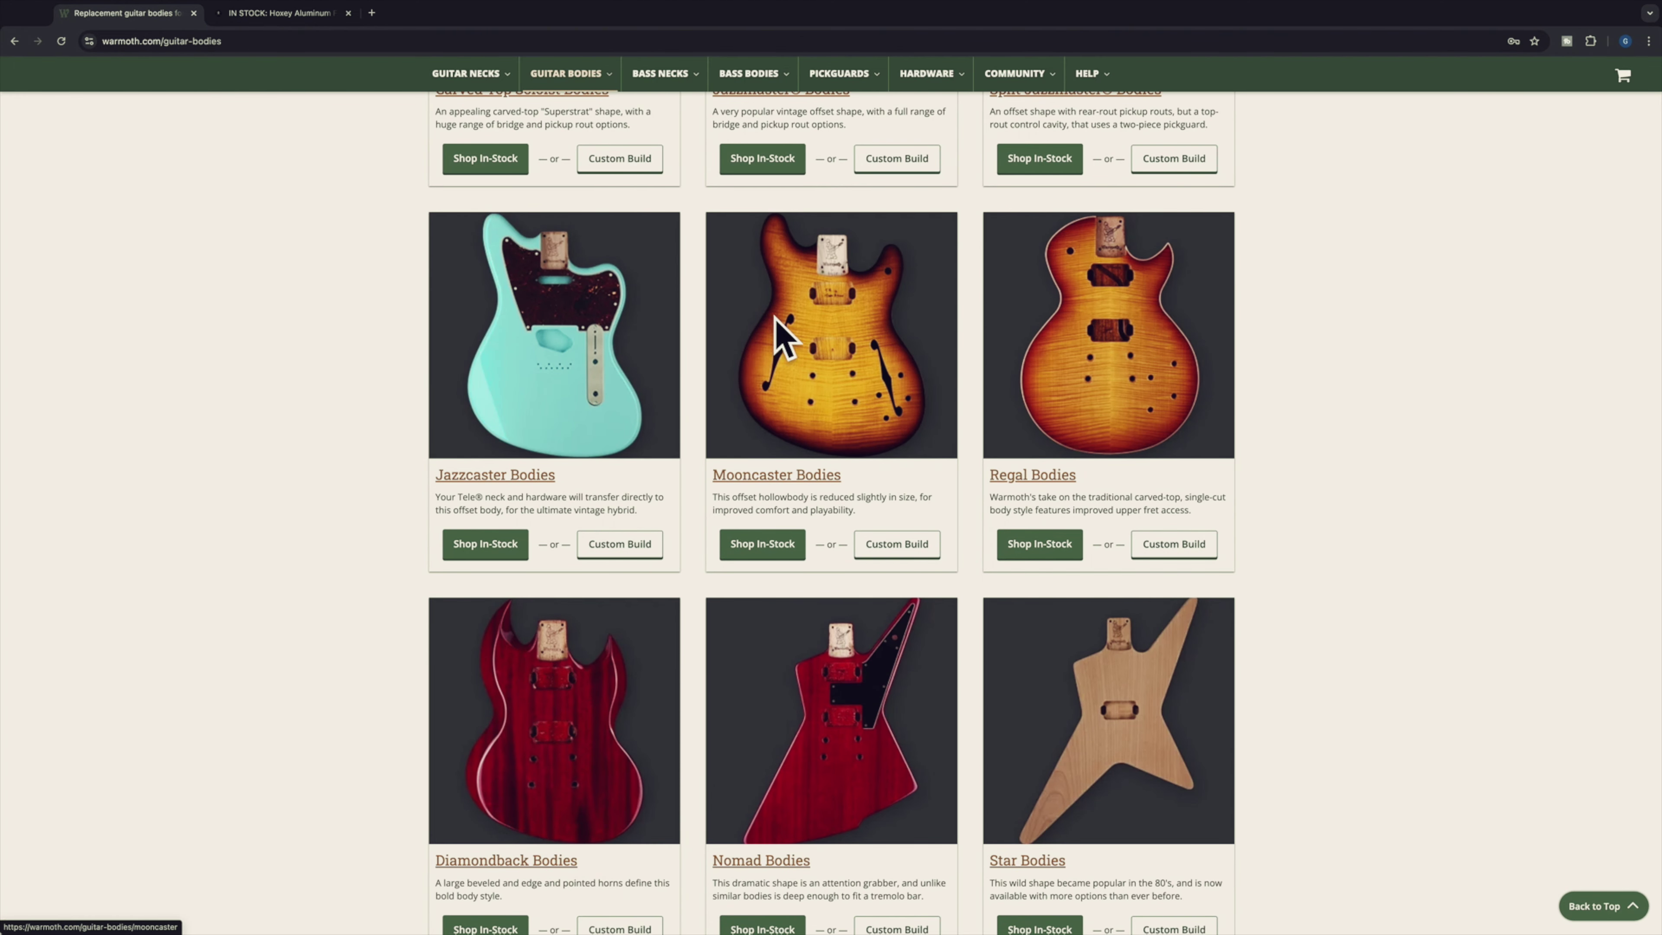
scroll(1197, 384, "down", 3)
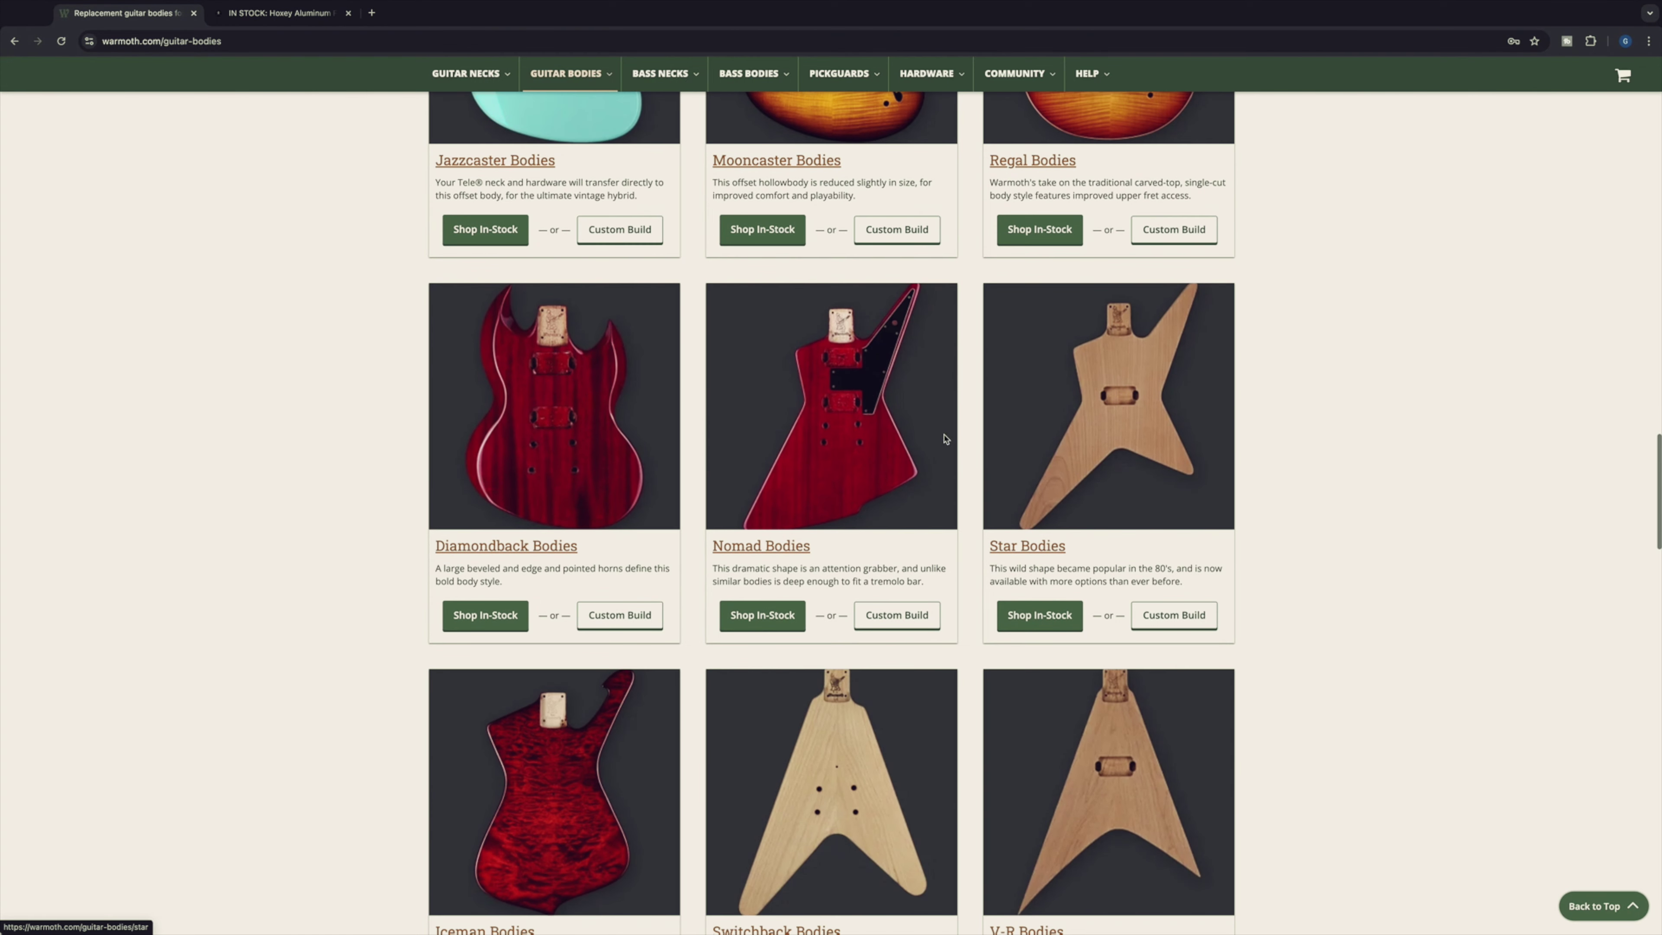
scroll(916, 458, "down", 4)
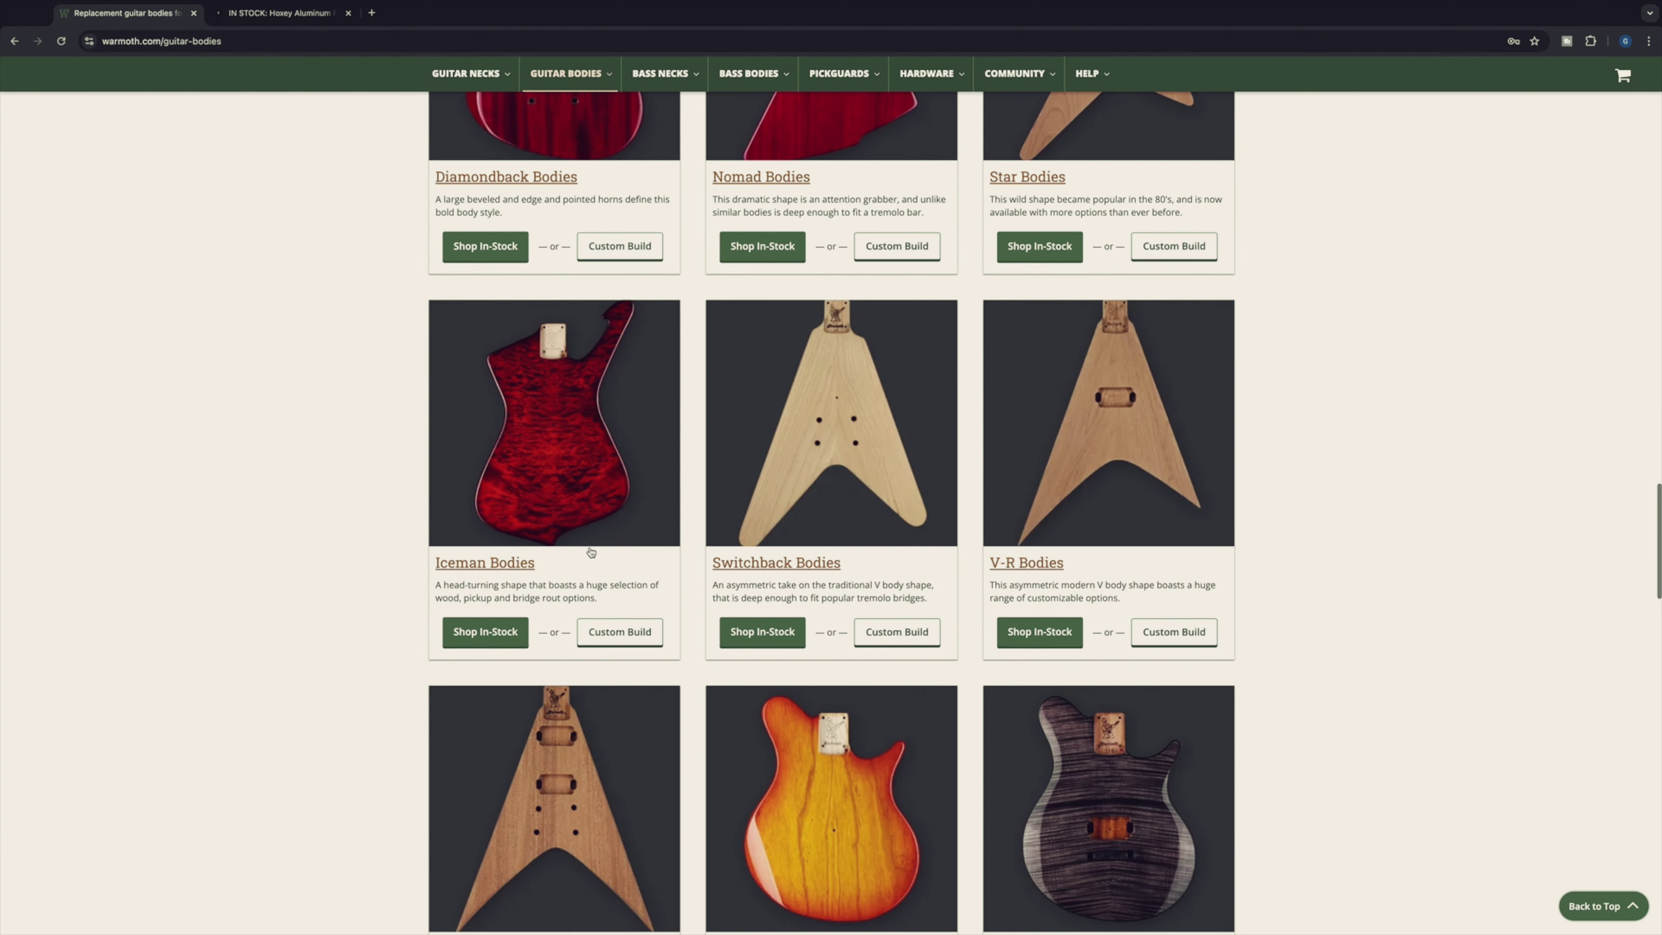
scroll(1316, 403, "down", 9)
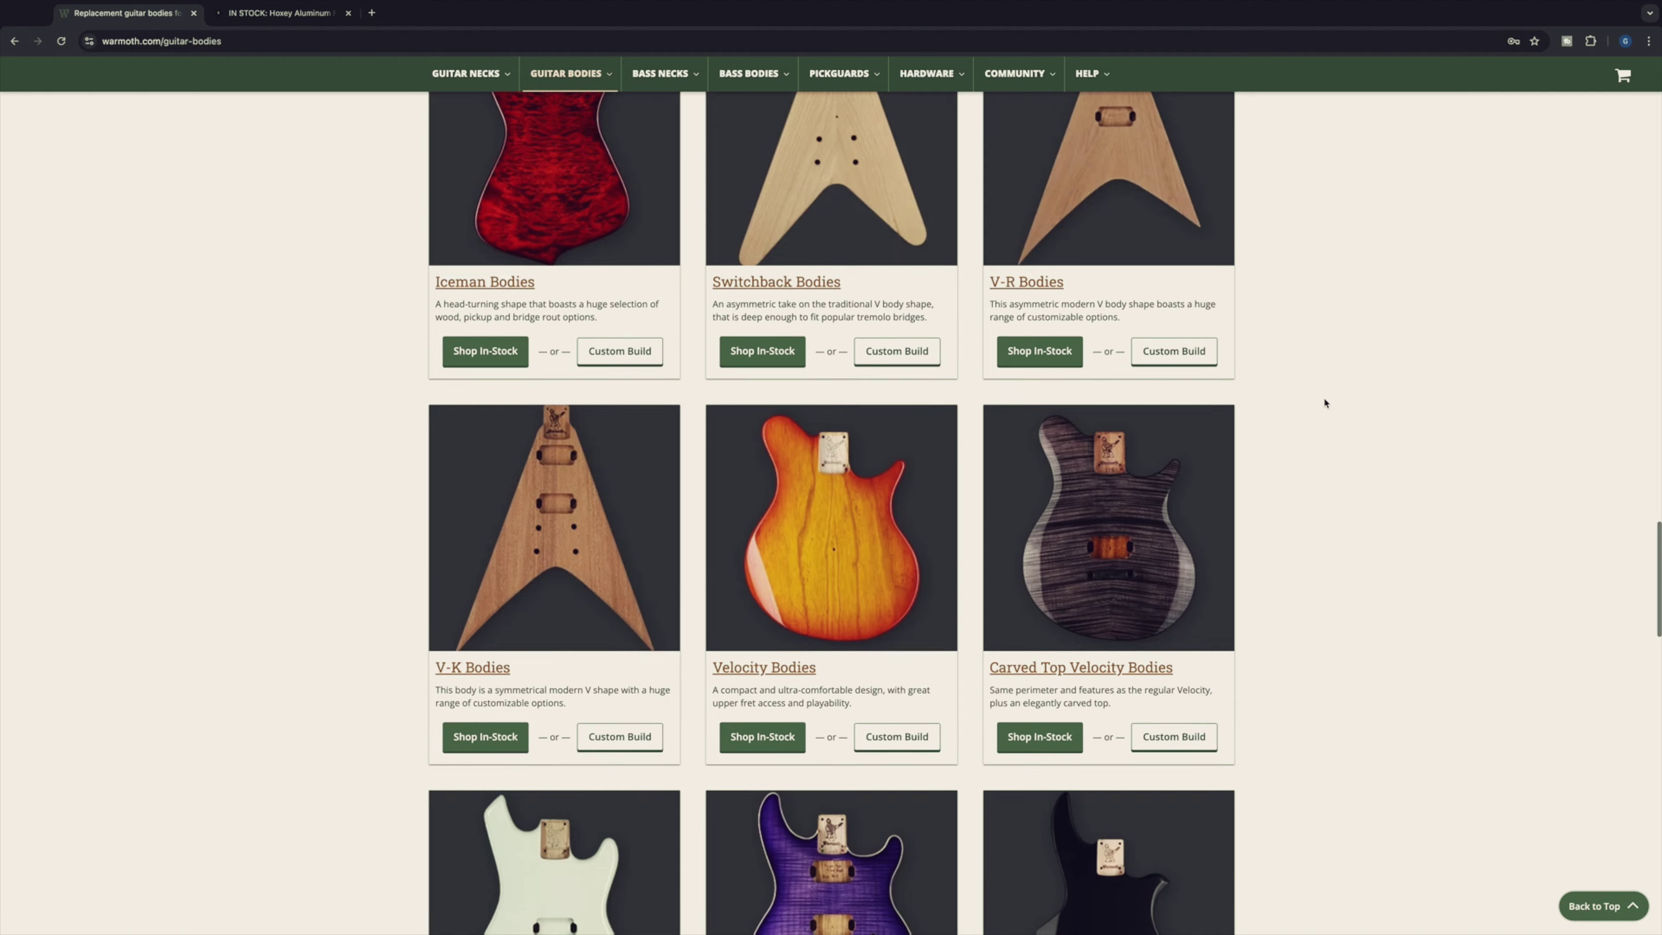
scroll(1325, 403, "down", 9)
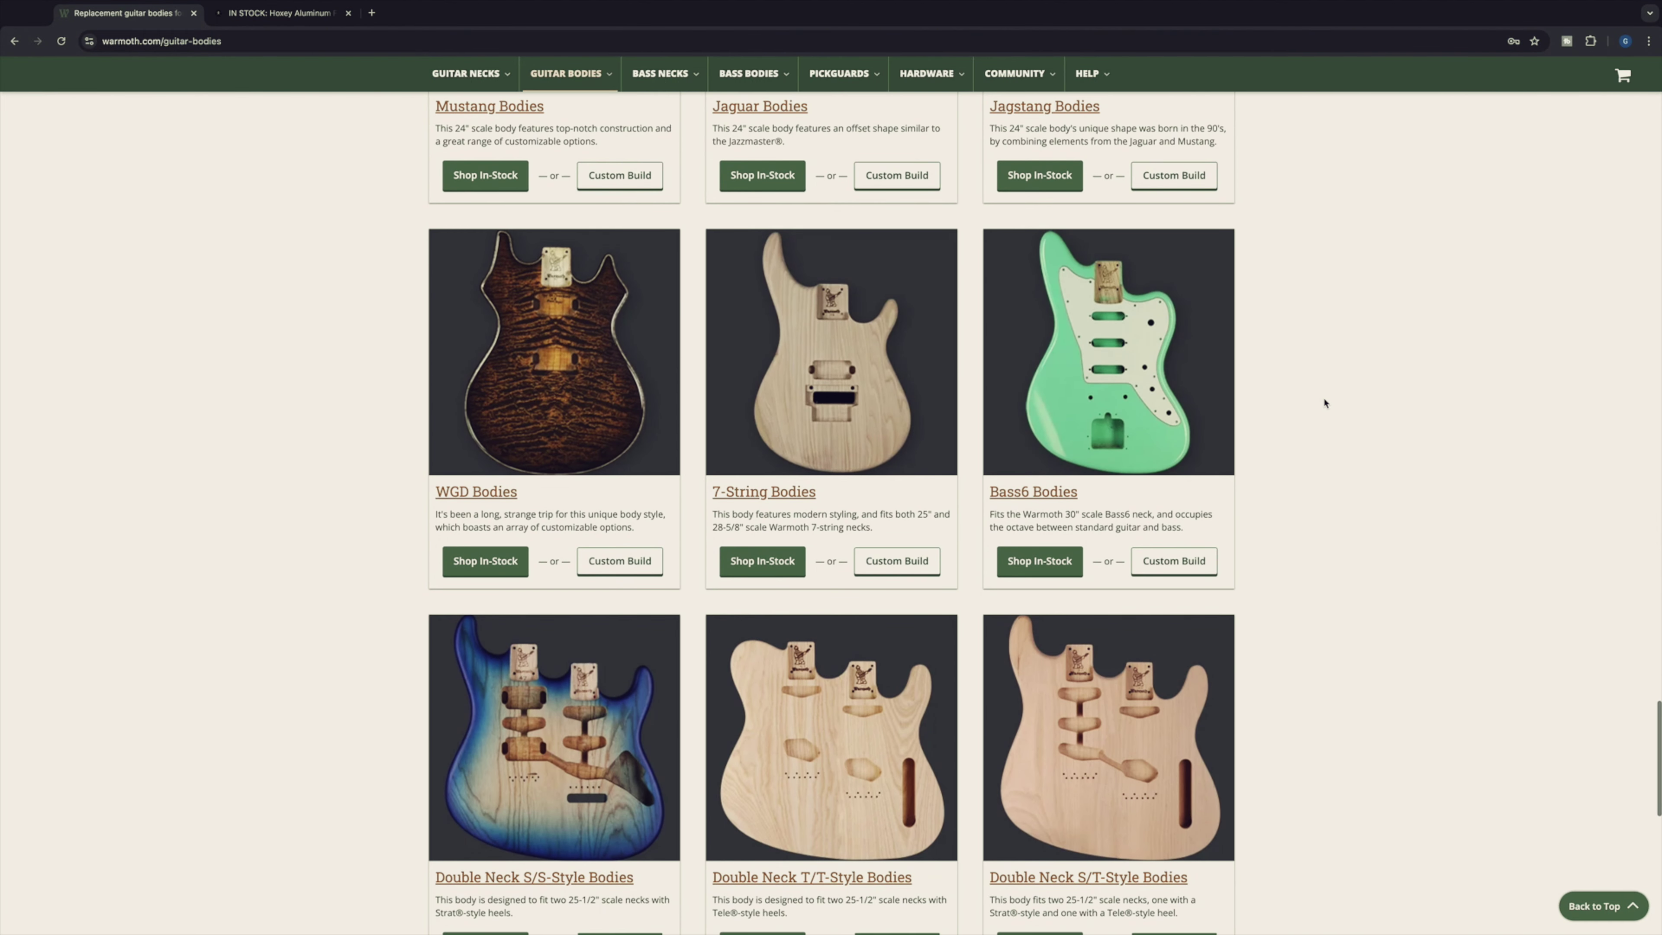
scroll(1324, 404, "down", 4)
scroll(830, 515, "down", 4)
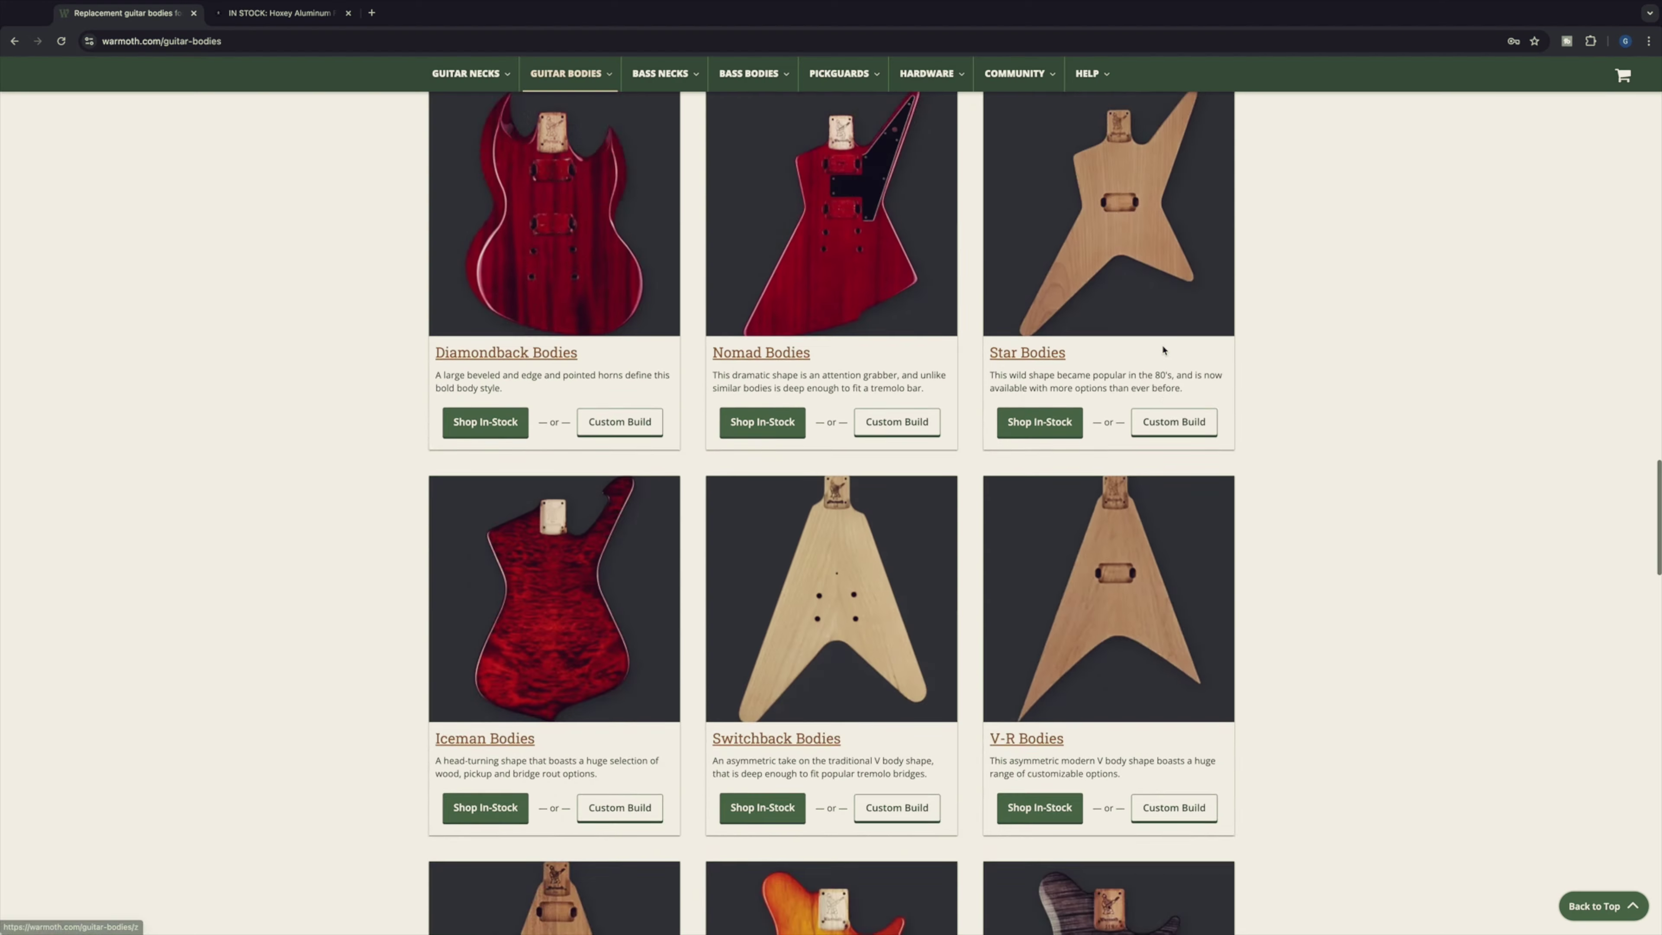
Scroll back up the Guitar Bodies grid to reach the Mooncaster Bodies entry.
scroll(1162, 344, "up", 8)
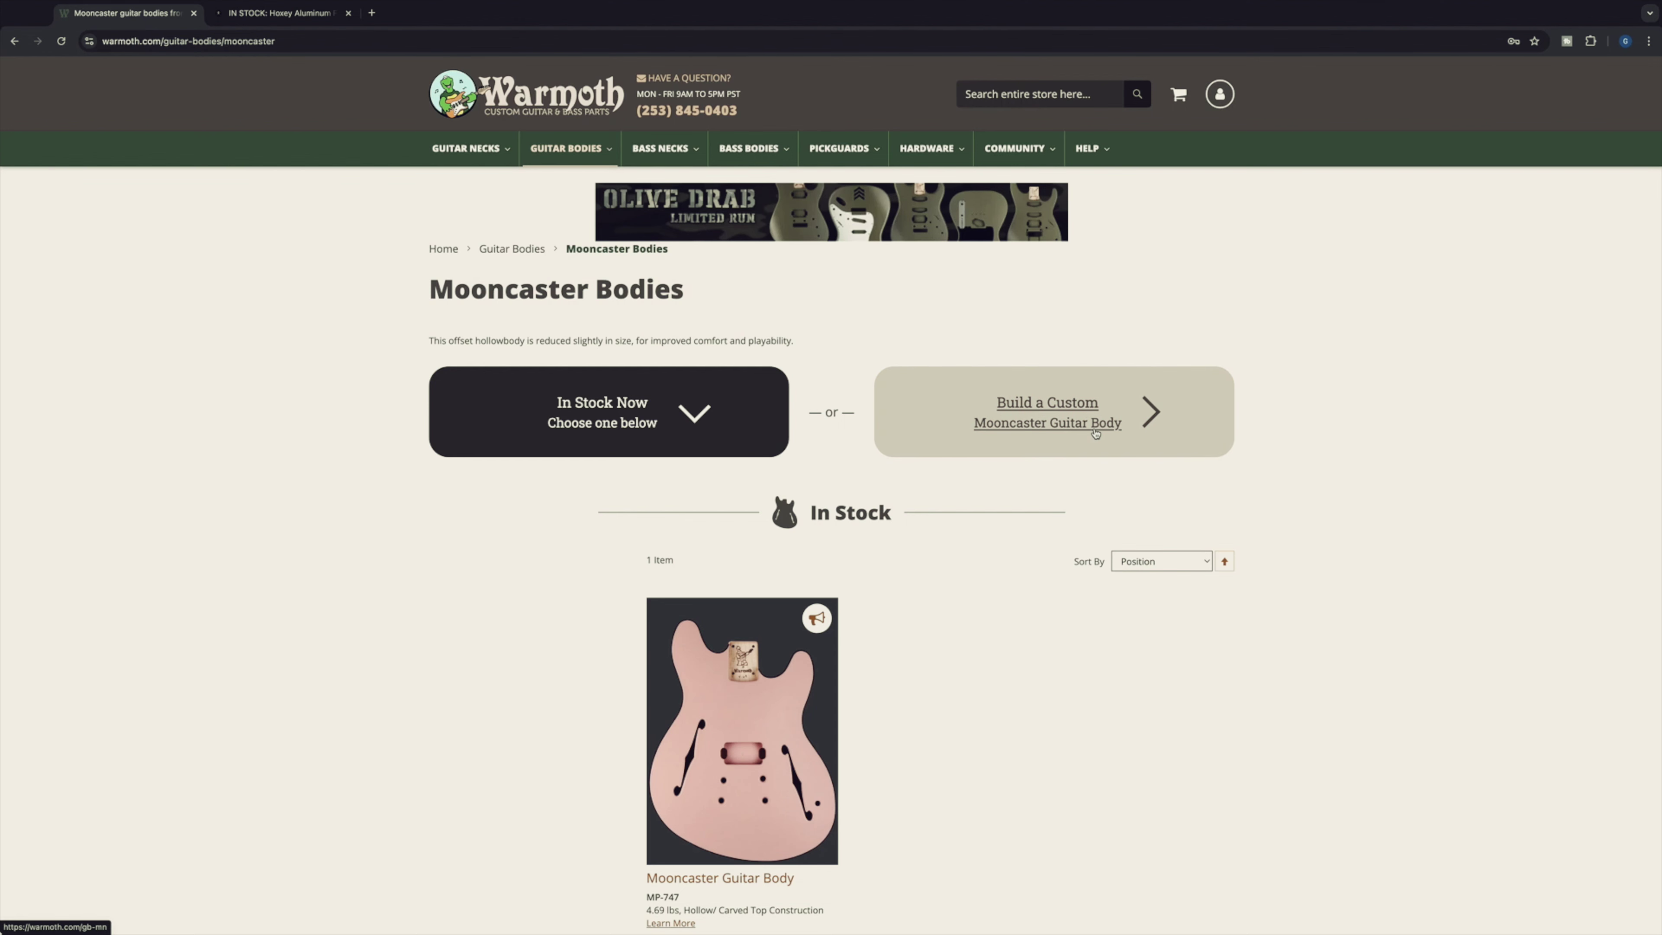
Scroll the Mooncaster Bodies page to find the 'Build a Custom Mooncaster Guitar Body' option.
scroll(927, 594, "down", 2)
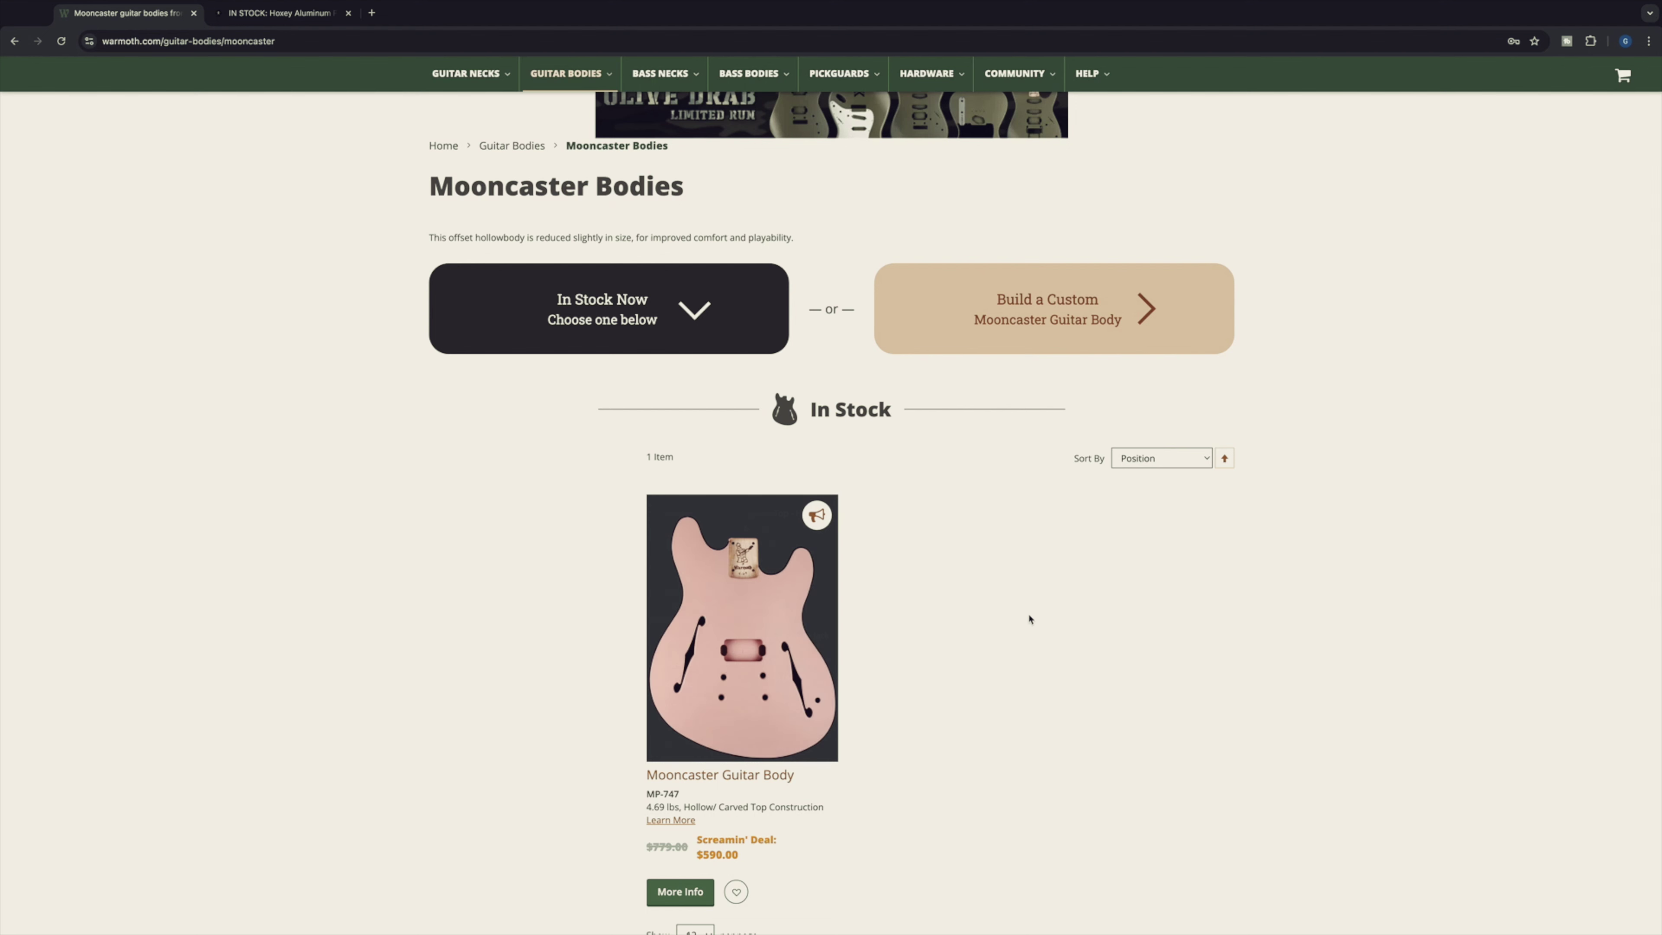
scroll(949, 661, "down", 1)
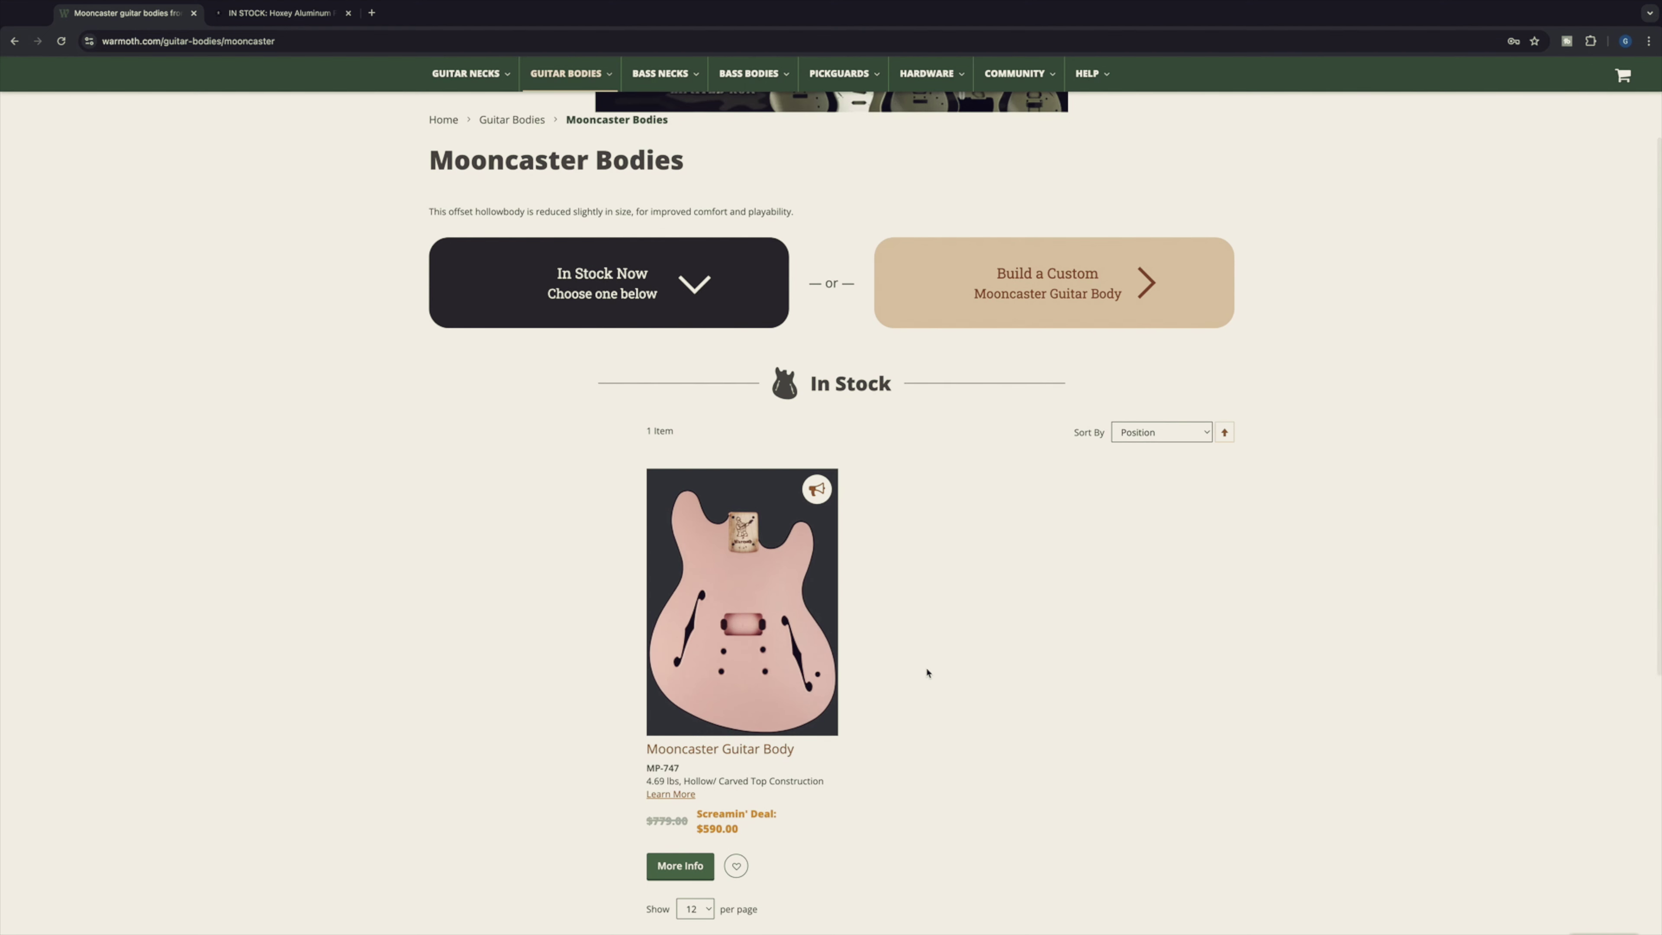
scroll(929, 668, "up", 2)
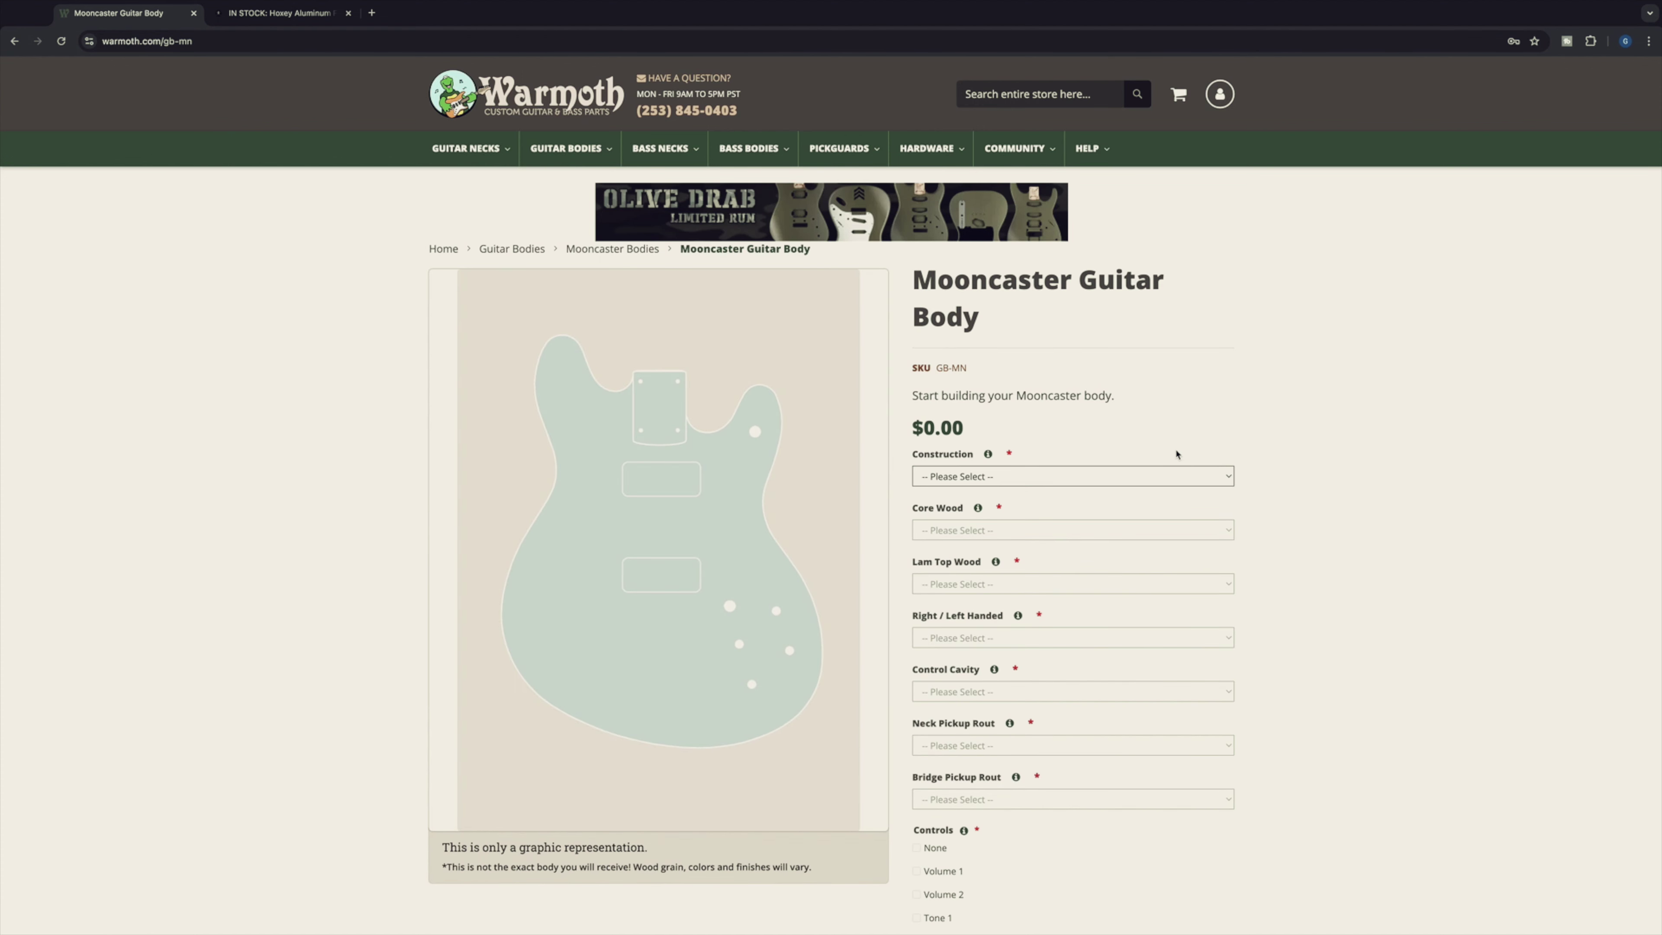
Choose Carved Top - Hollow construction, Poplar core wood and an Alder/Alder DL laminated top.
scroll(1385, 464, "down", 1)
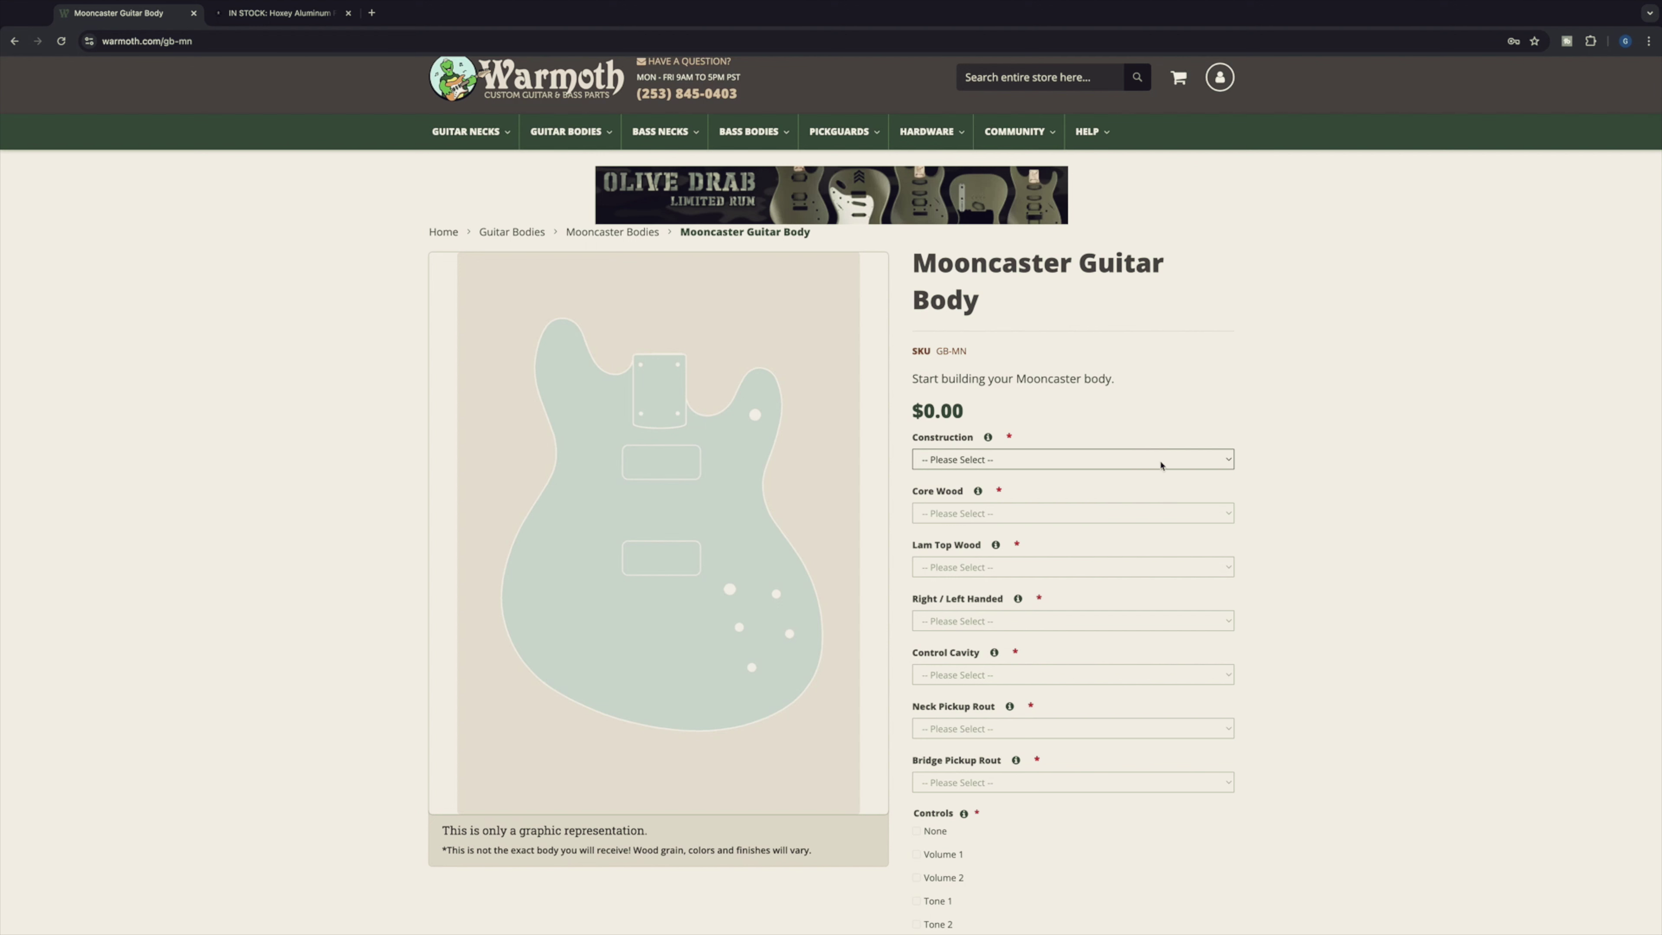
left_click(1228, 461)
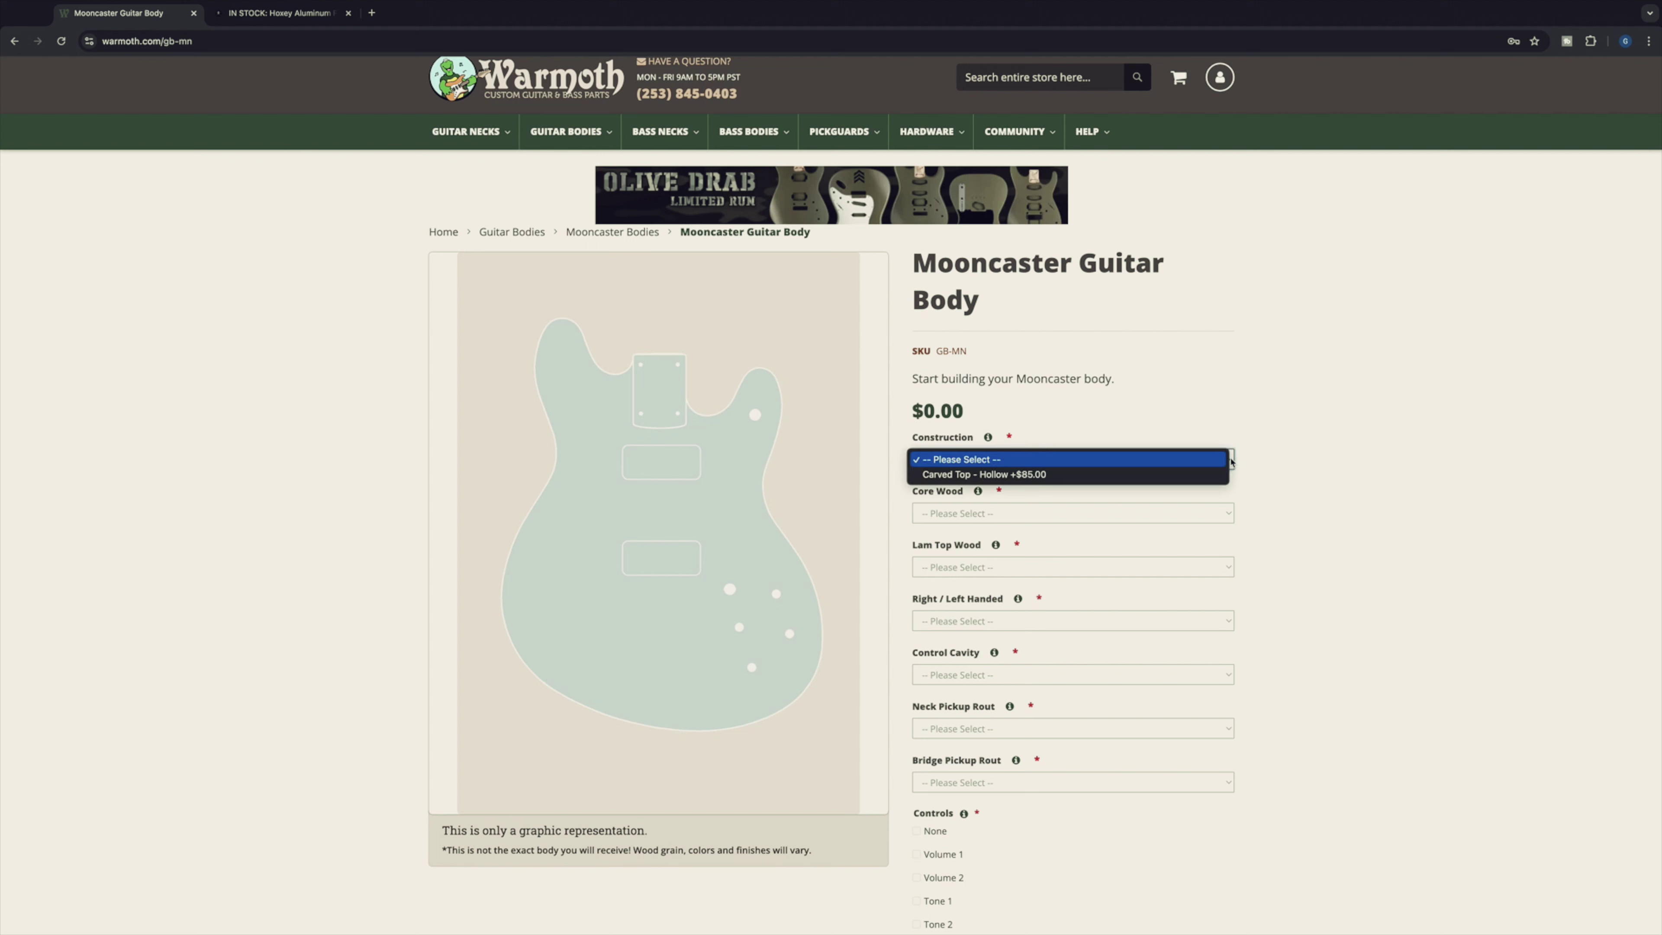
left_click(1150, 475)
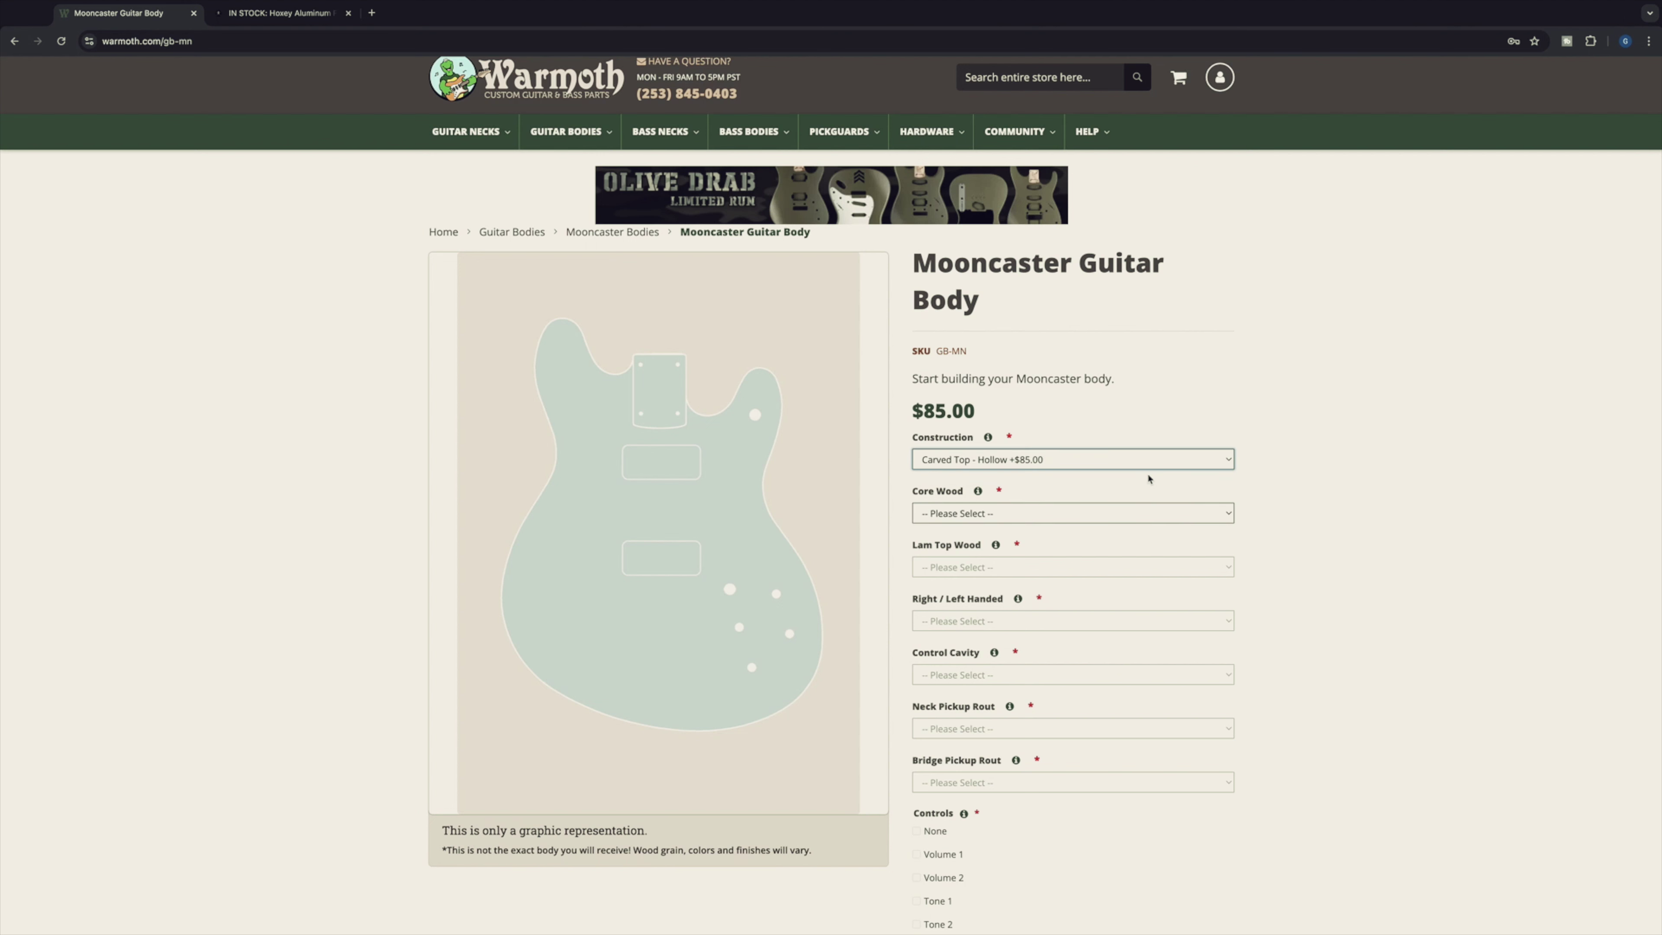
left_click(1224, 512)
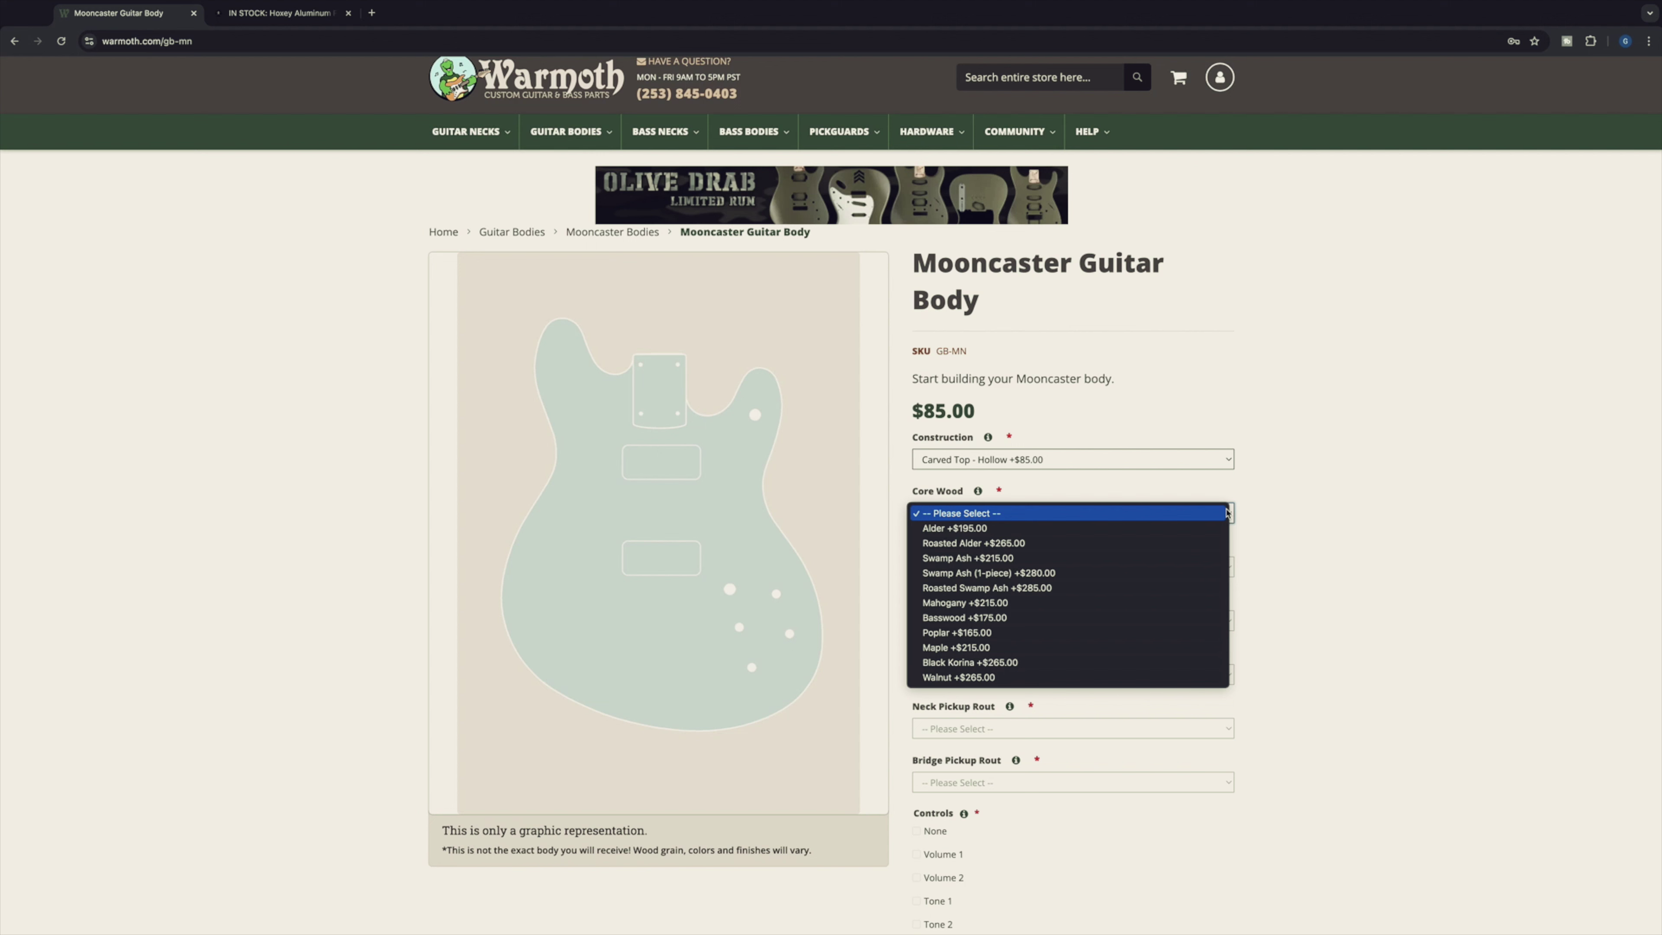
left_click(1150, 637)
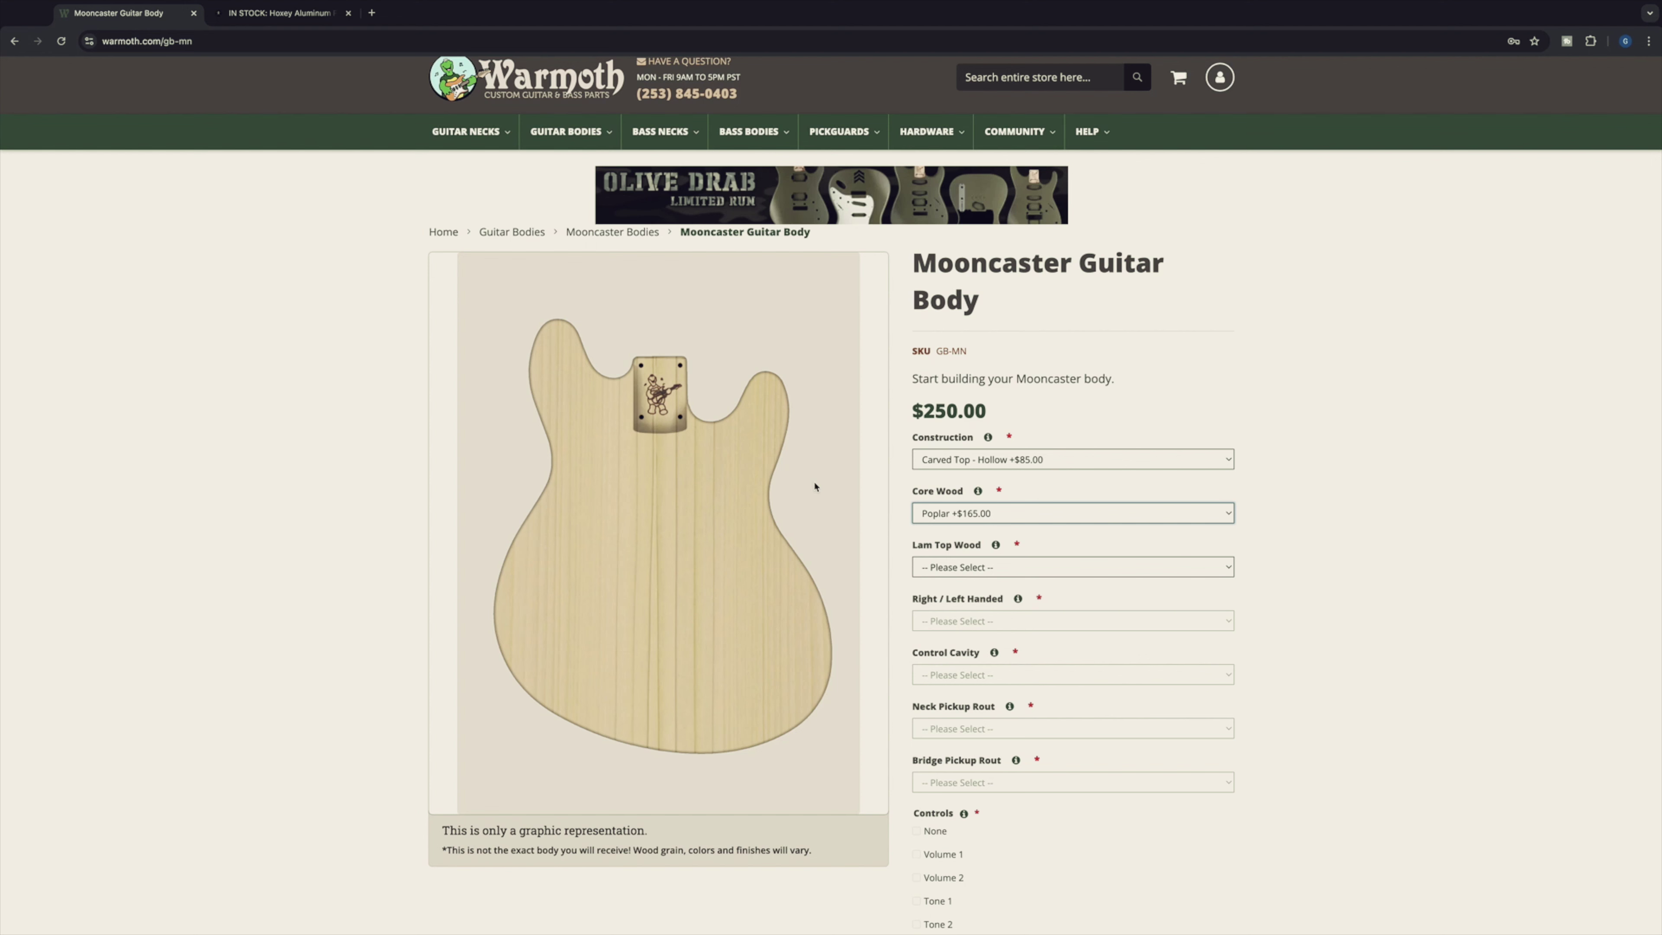
left_click(1226, 567)
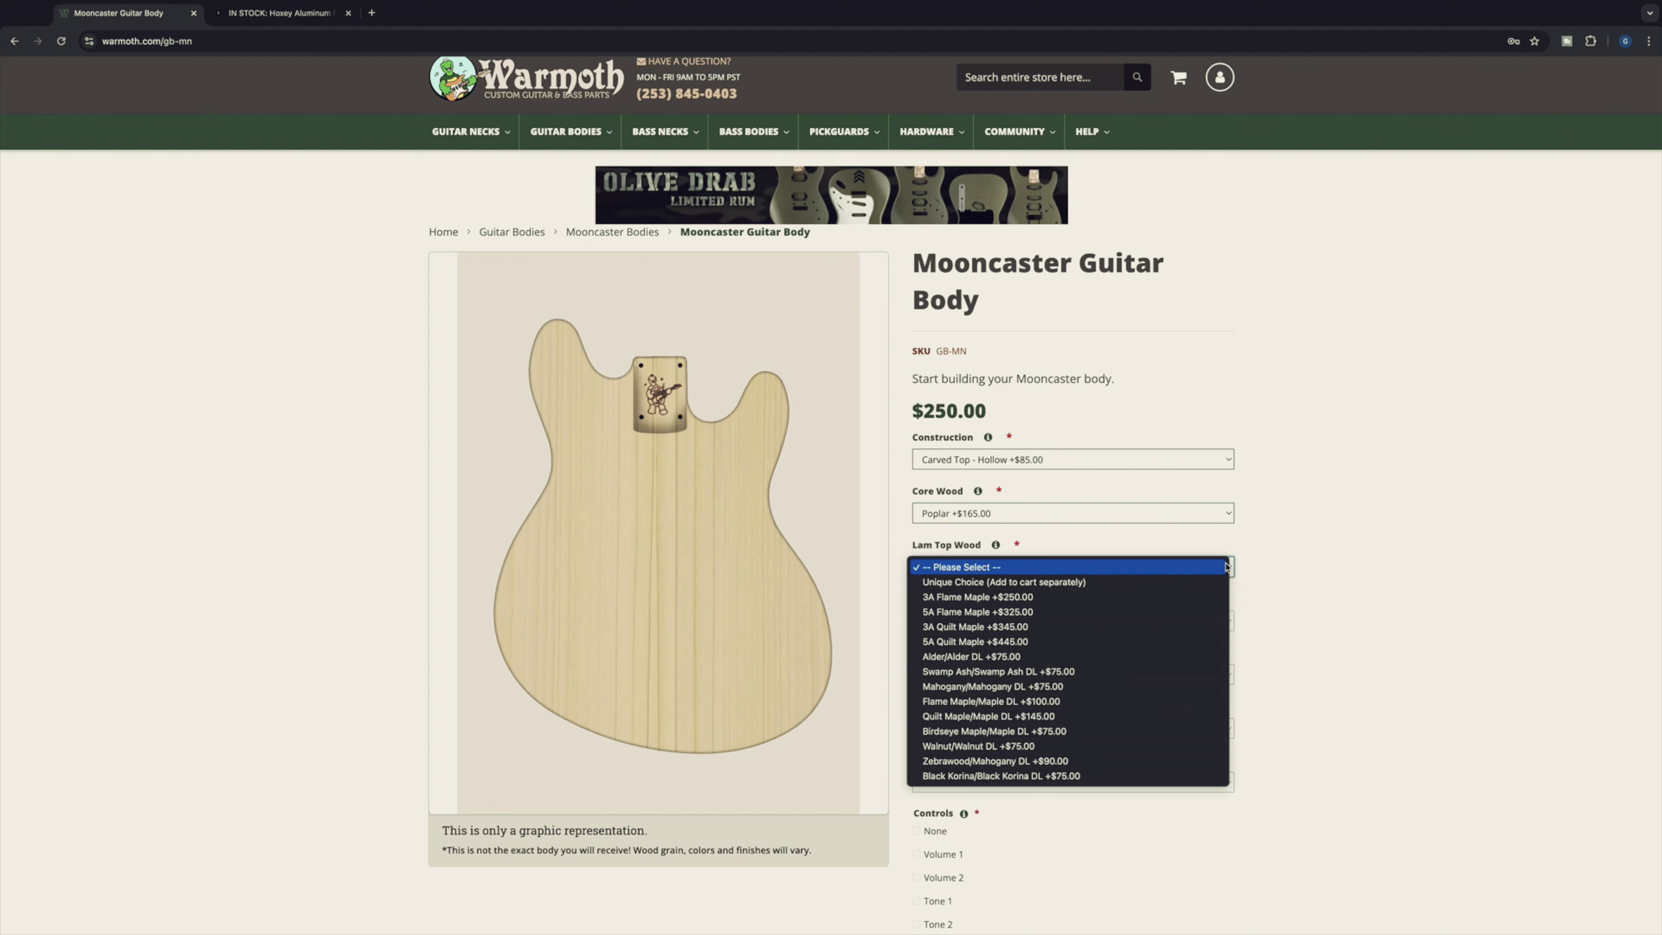
left_click(1151, 658)
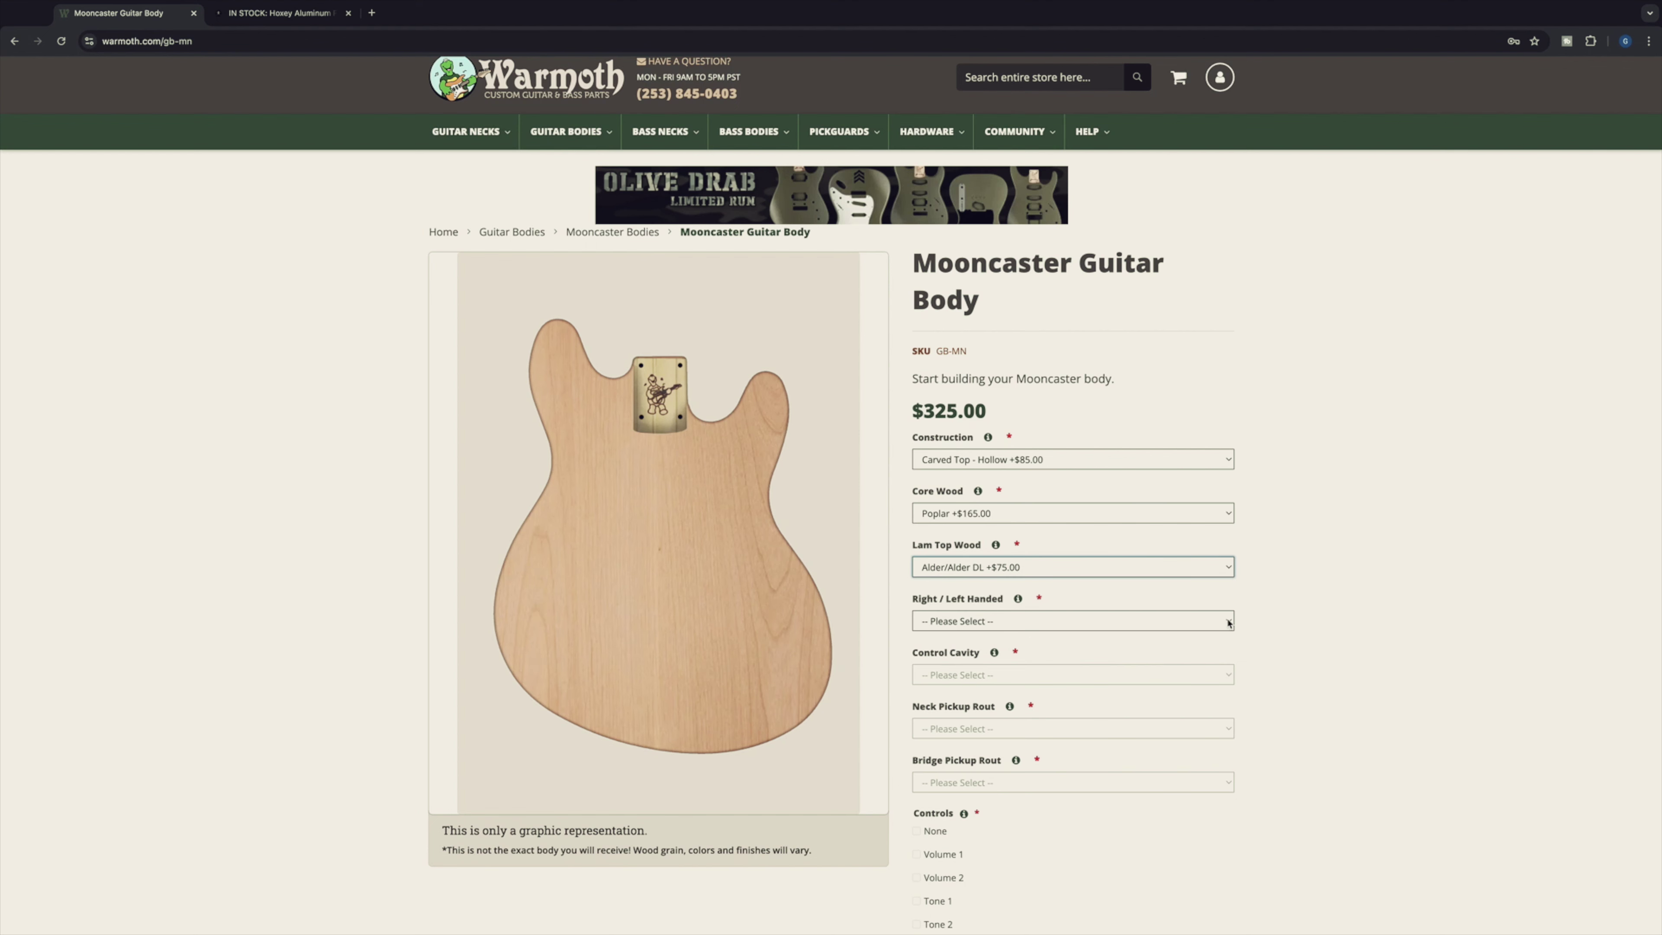
left_click(1204, 623)
Make the body right-handed with a standard rear control rout and a wood-mount humbucker neck rout.
left_click(1187, 638)
scroll(1273, 645, "down", 2)
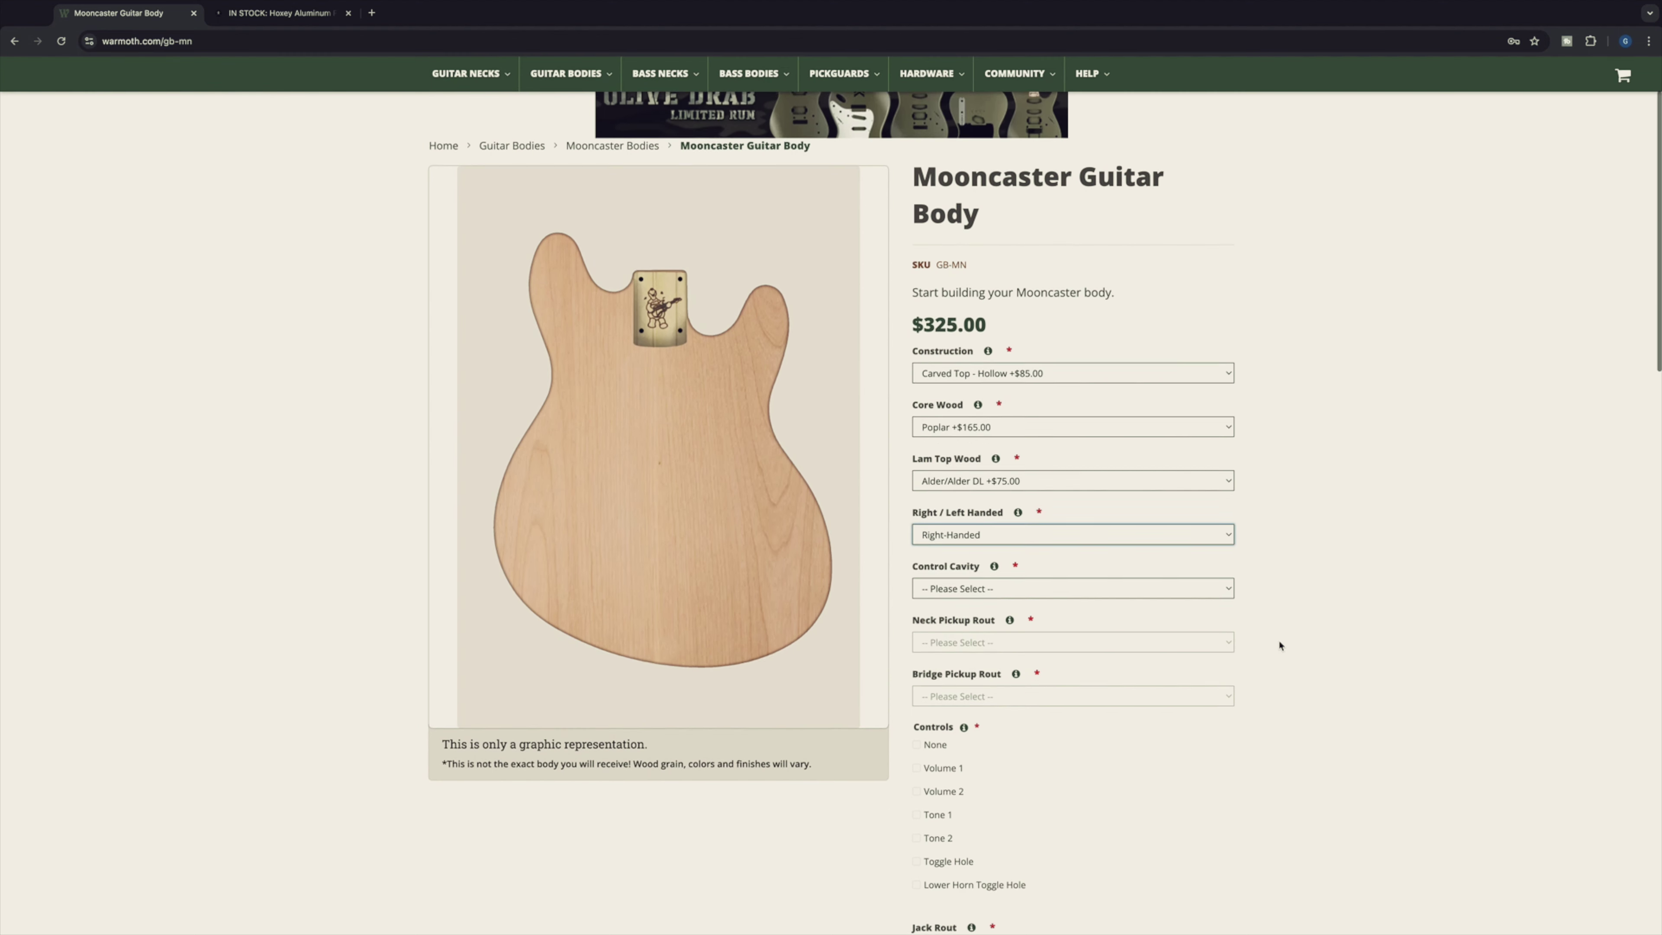
left_click(1213, 584)
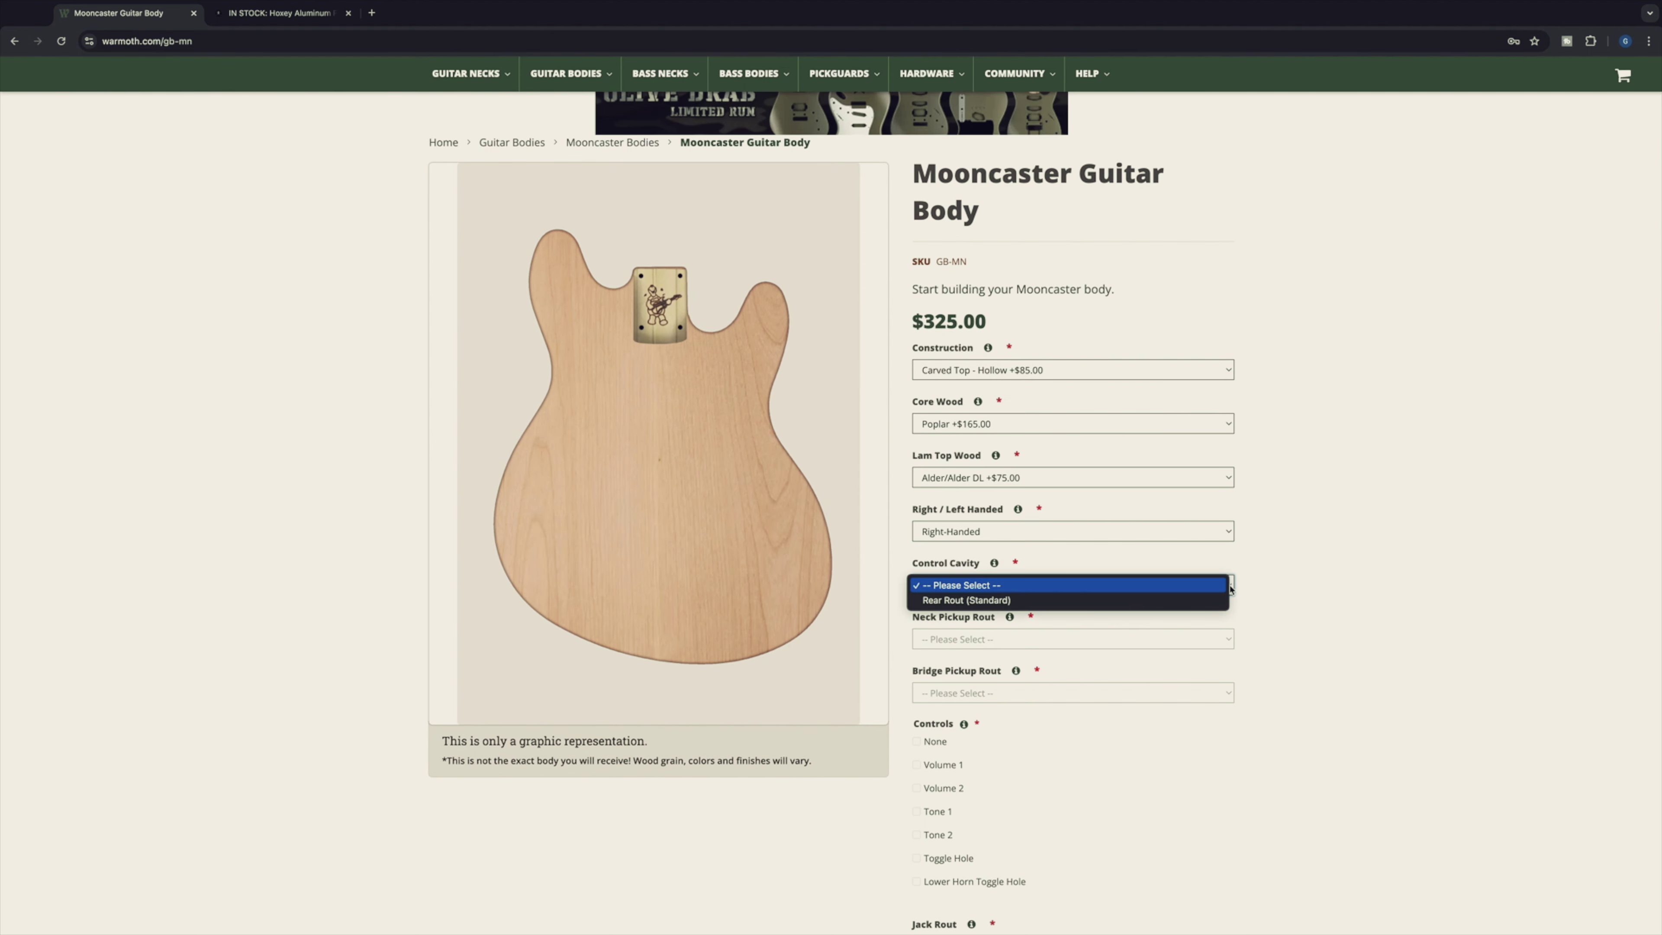
left_click(1198, 600)
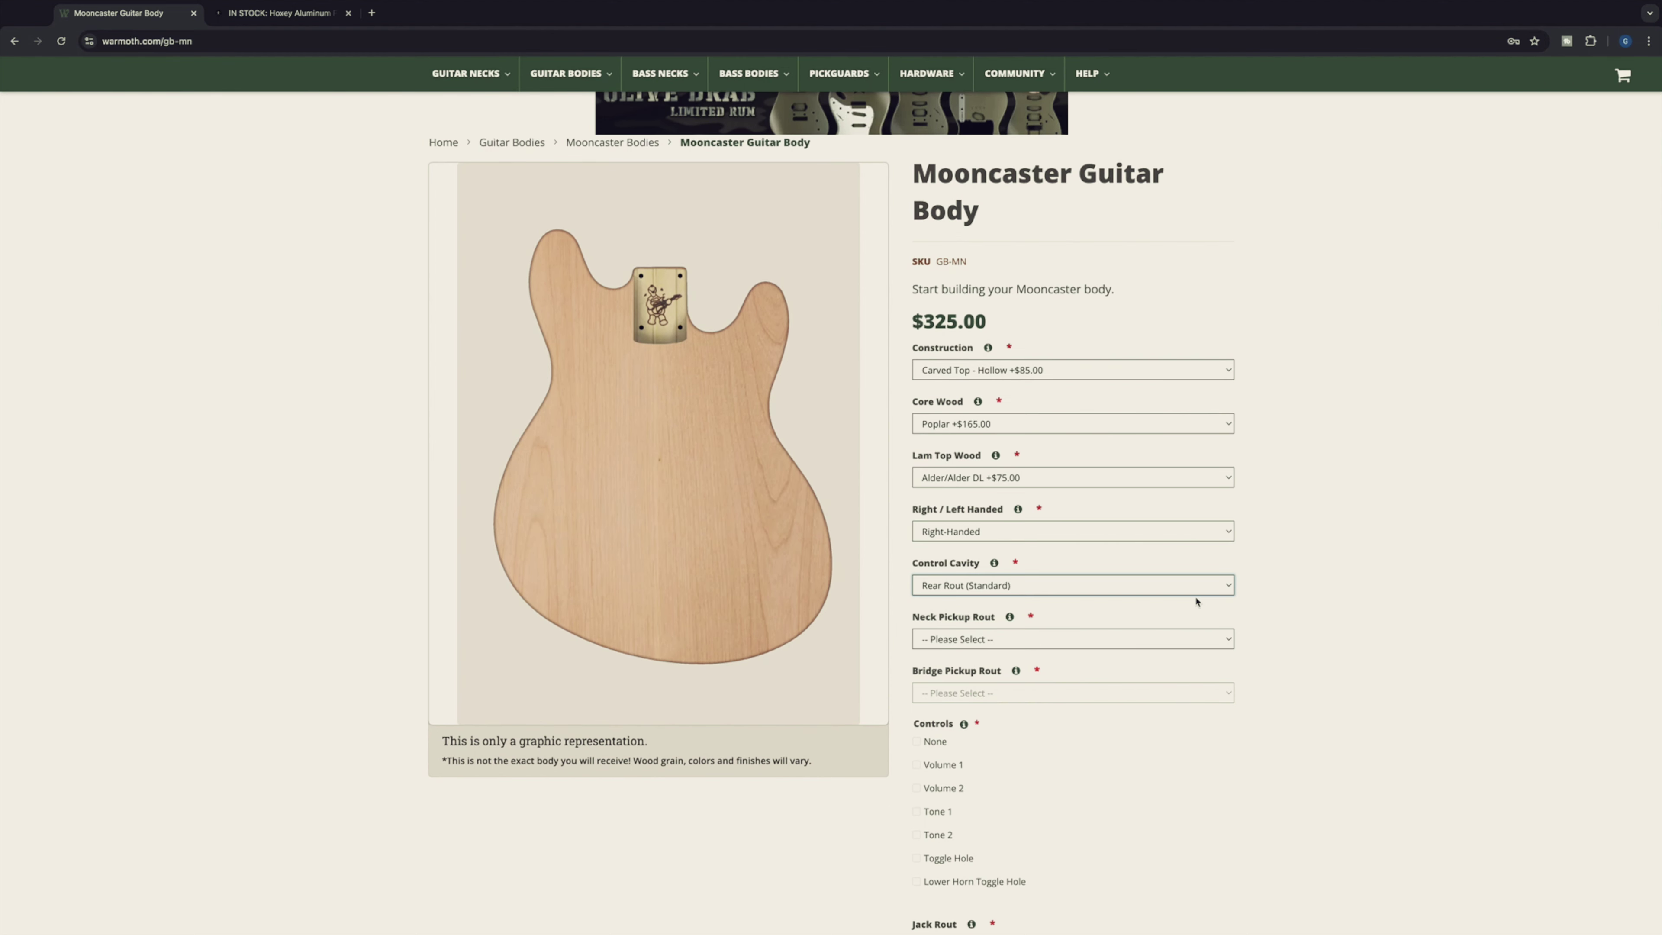
left_click(1228, 639)
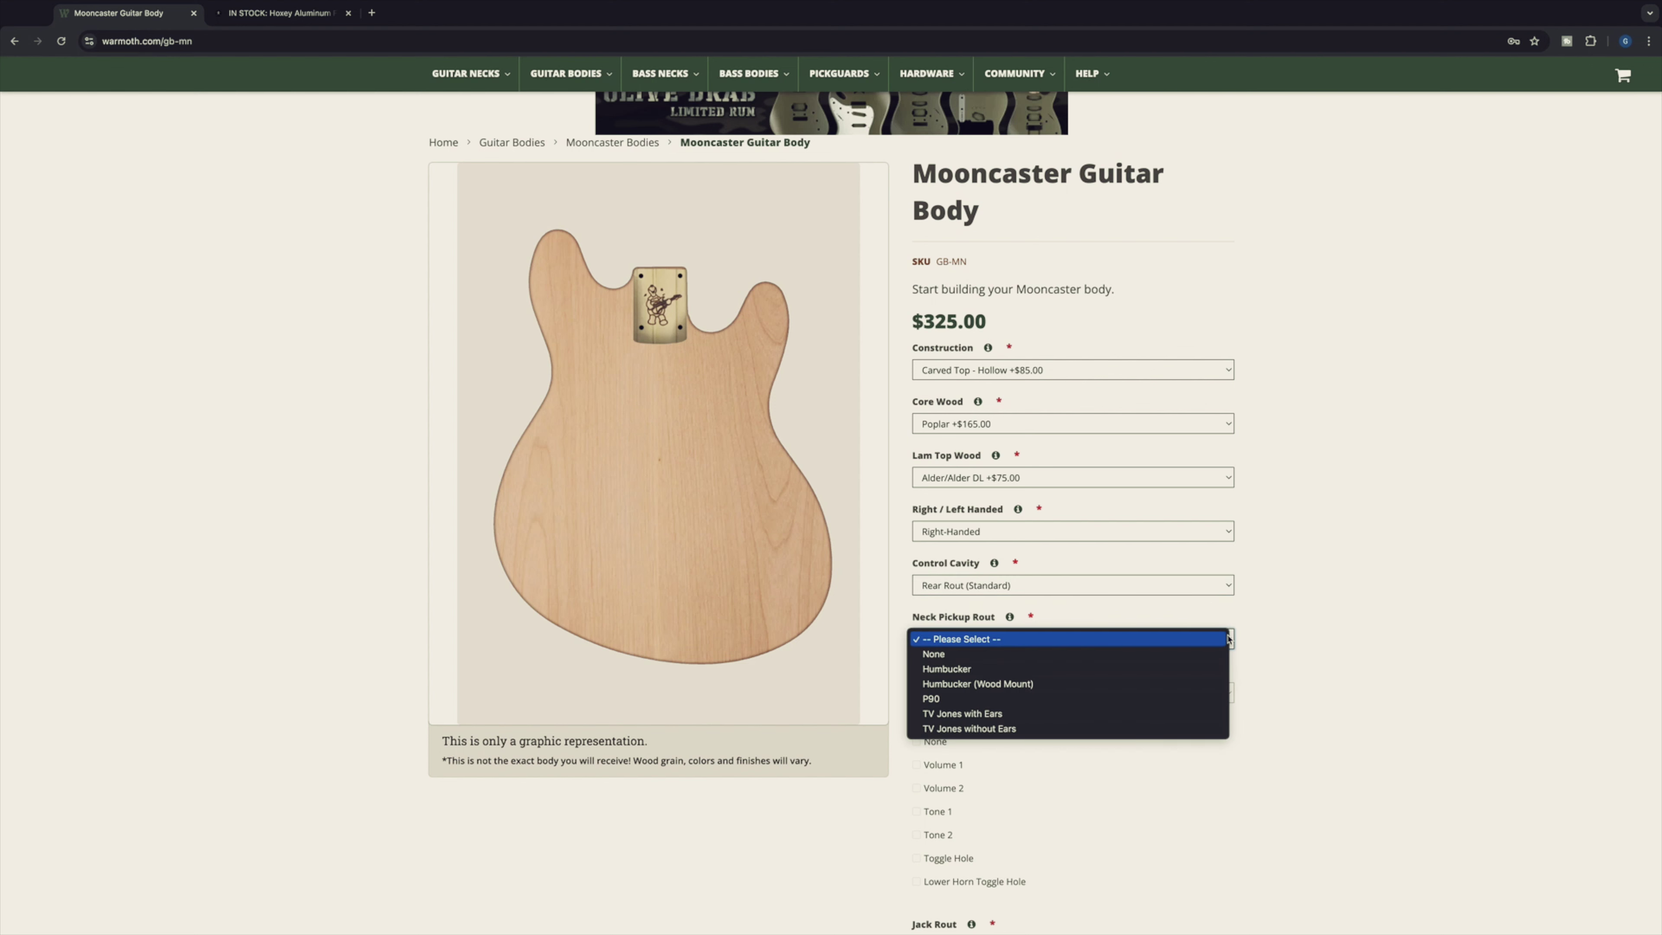
left_click(1189, 683)
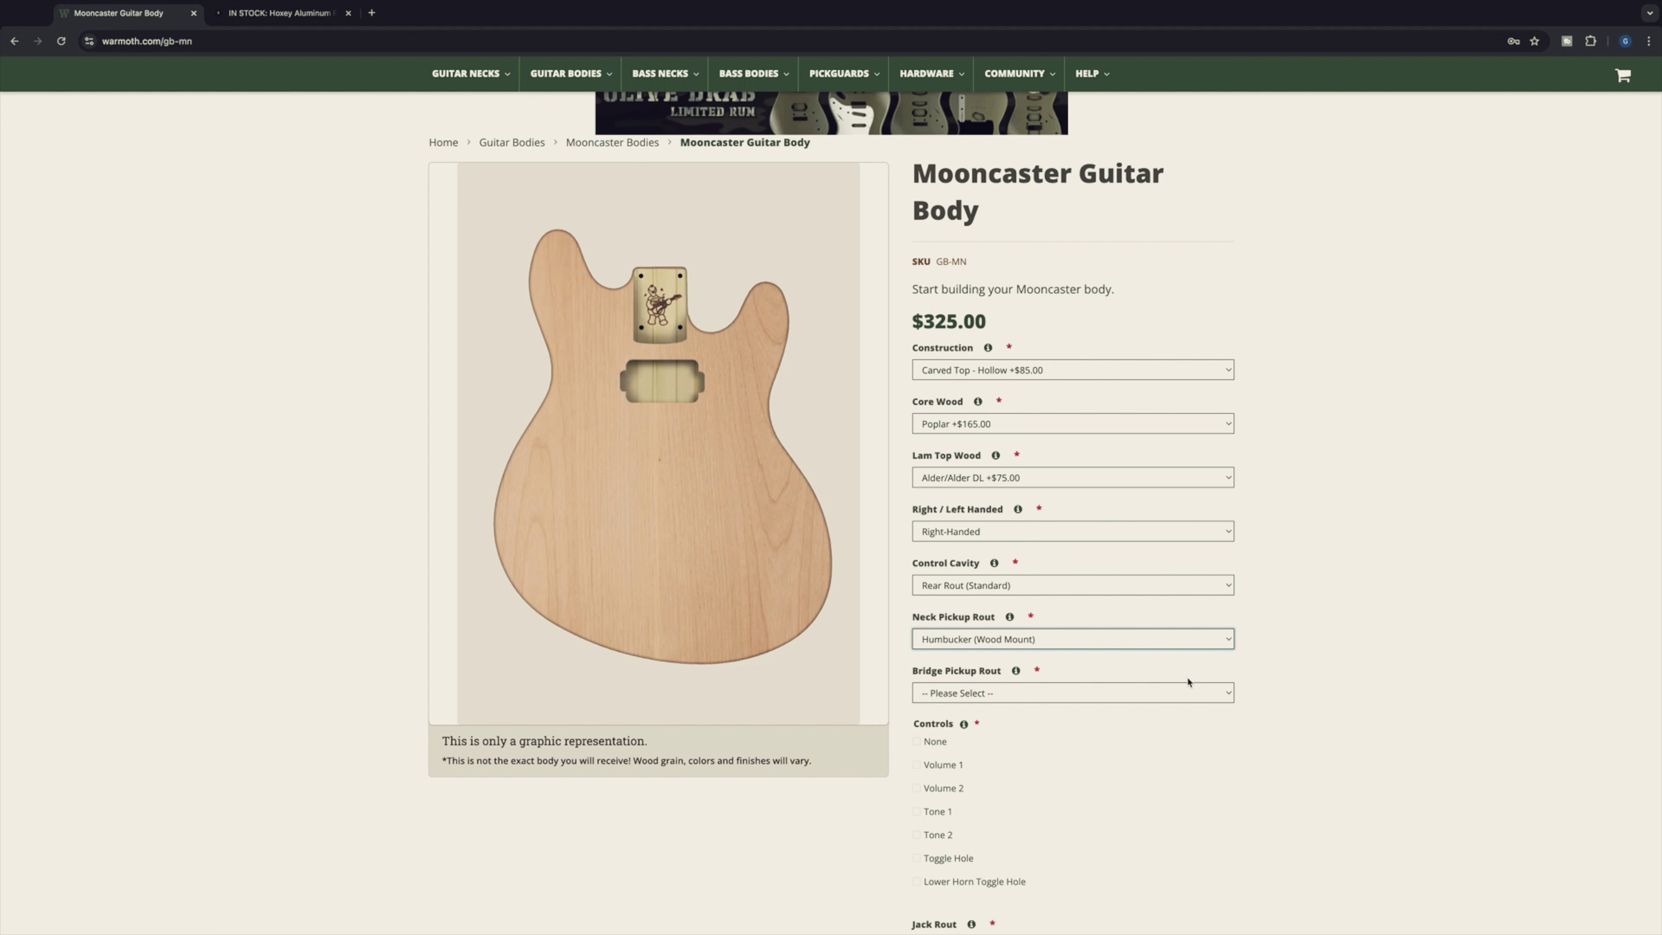
Set the bridge pickup rout to Humbucker (Wood Mount) and add 2 F-Holes (+$30.00).
left_click(1228, 689)
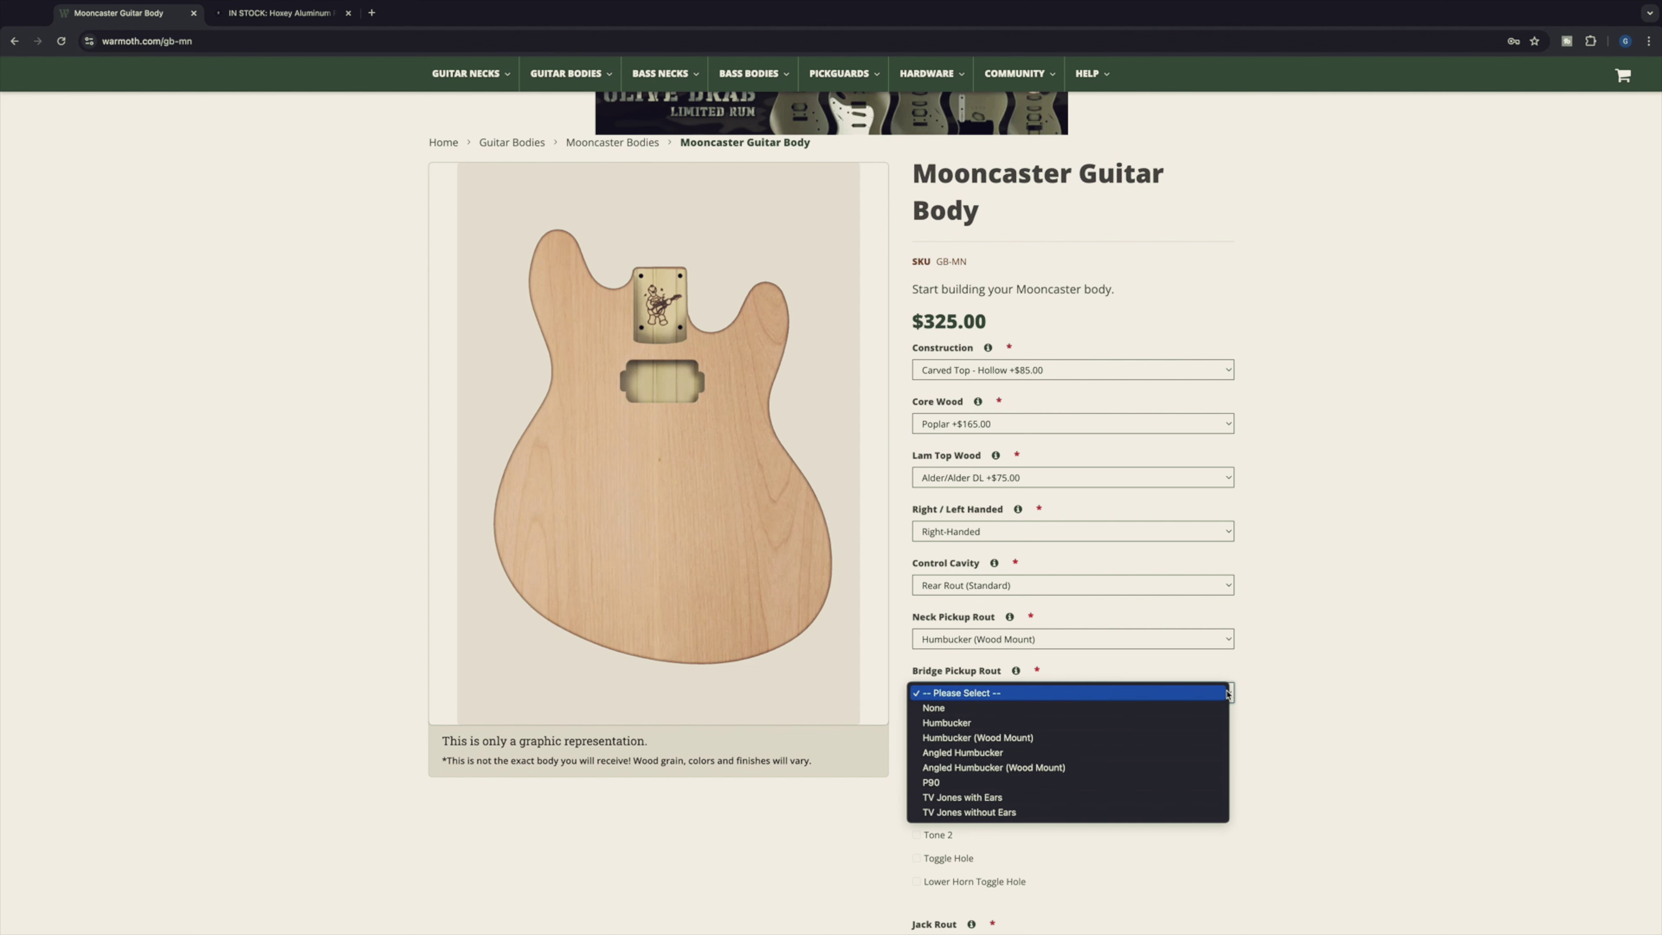
left_click(1210, 736)
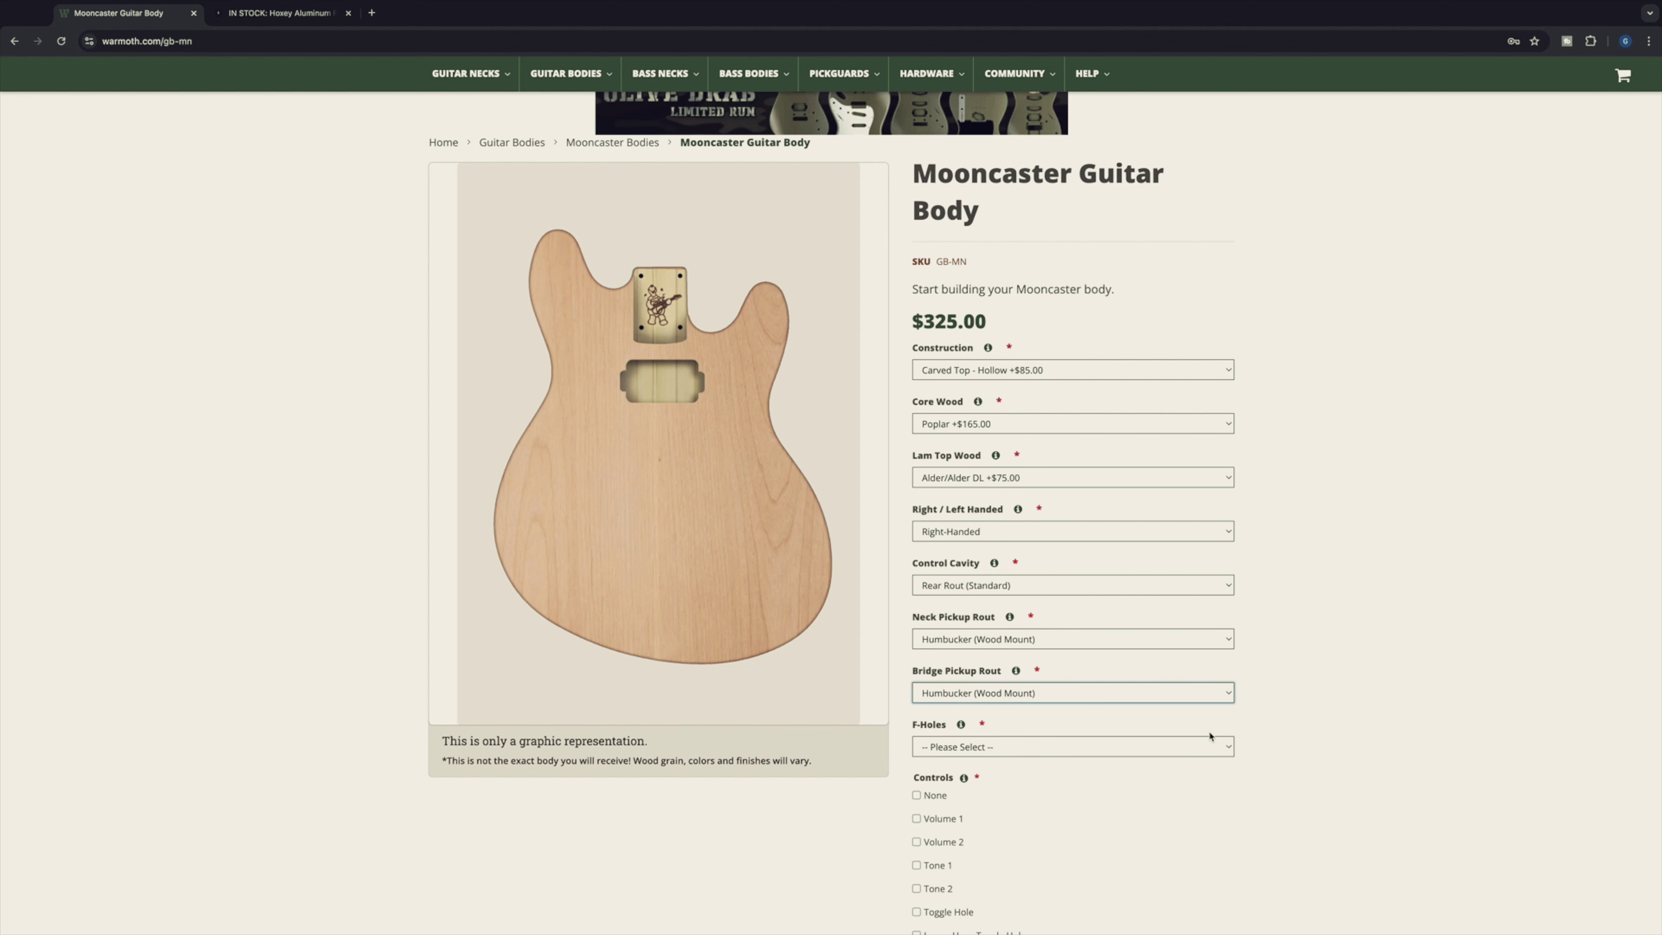
scroll(1210, 737, "down", 2)
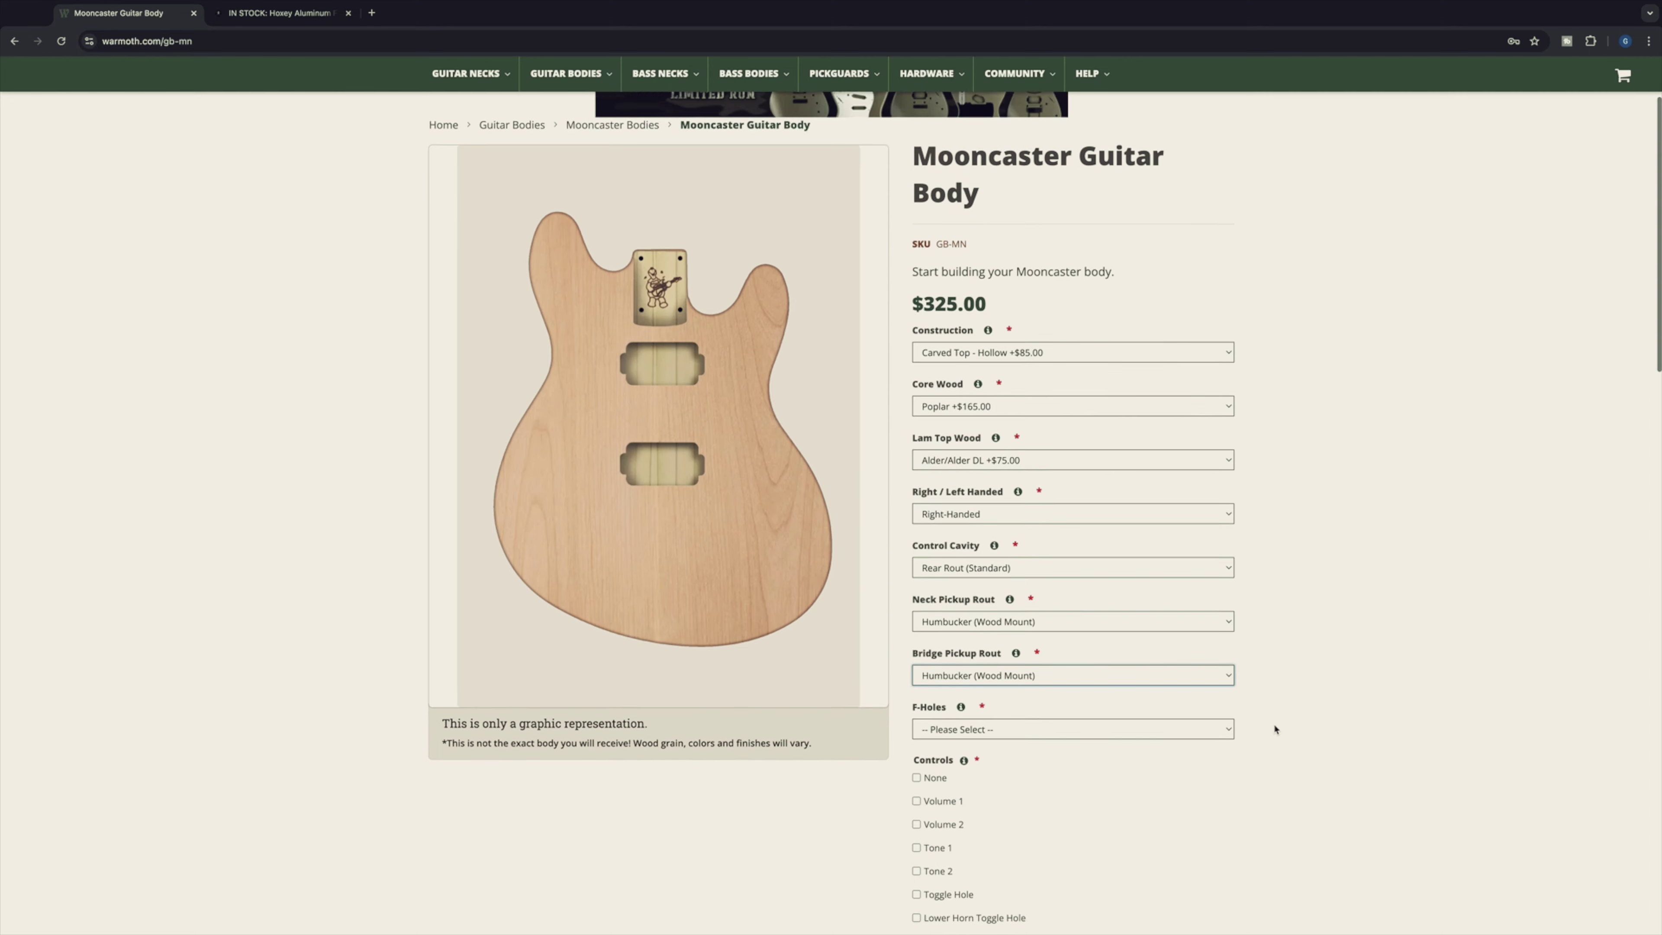
left_click(1206, 657)
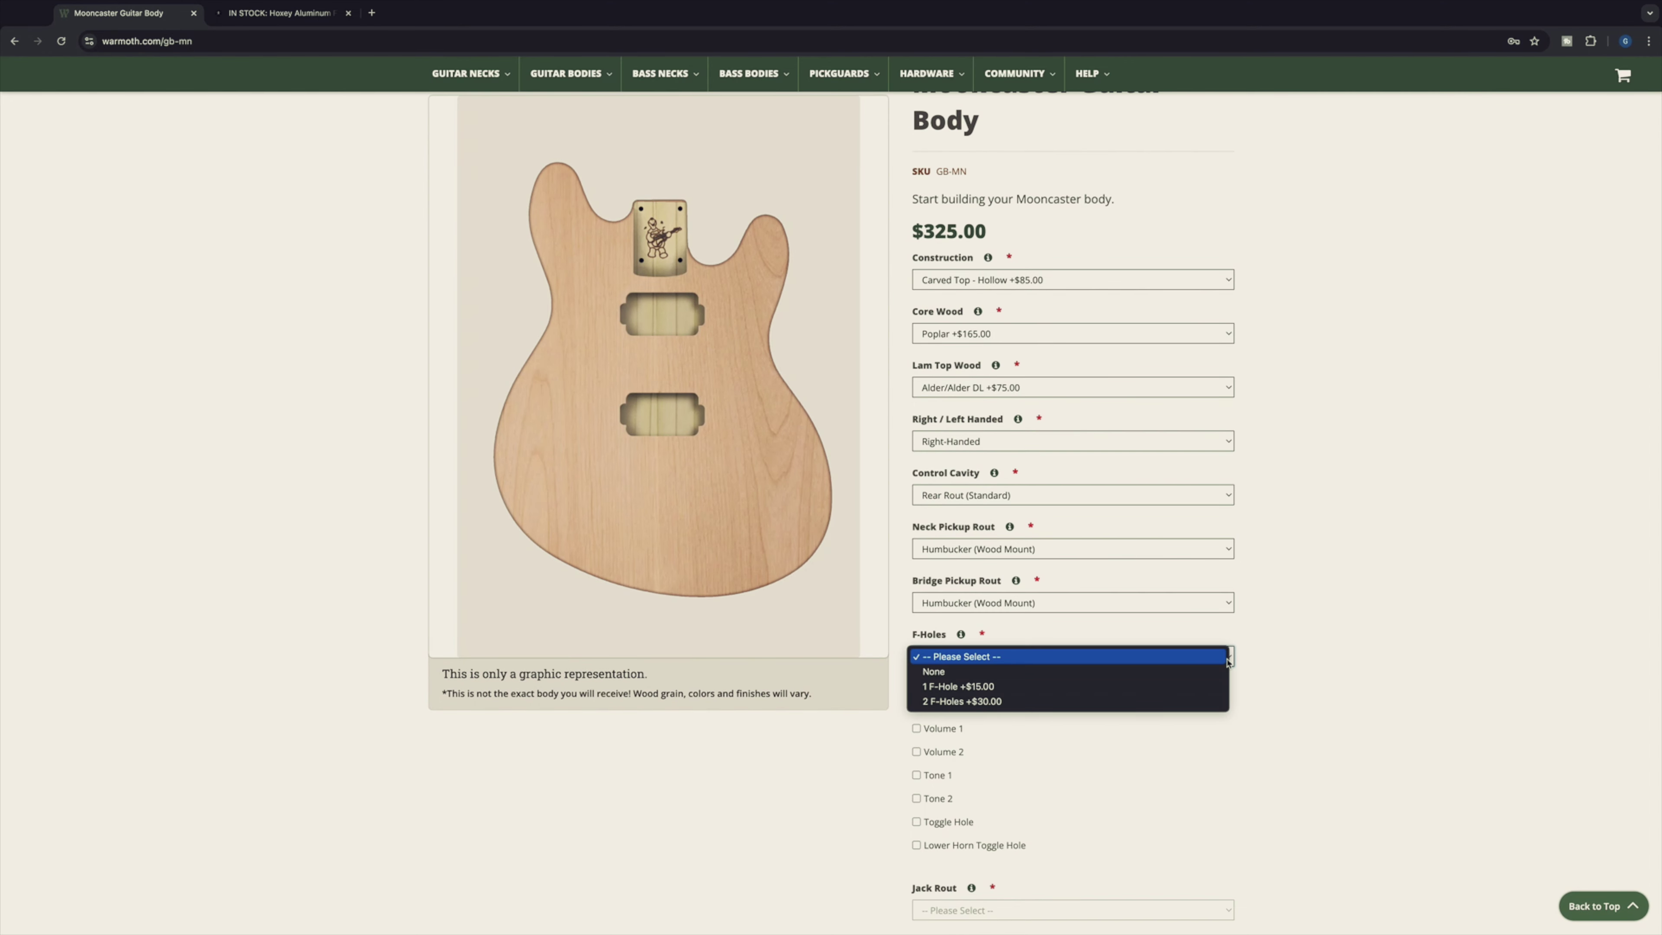
left_click(1169, 700)
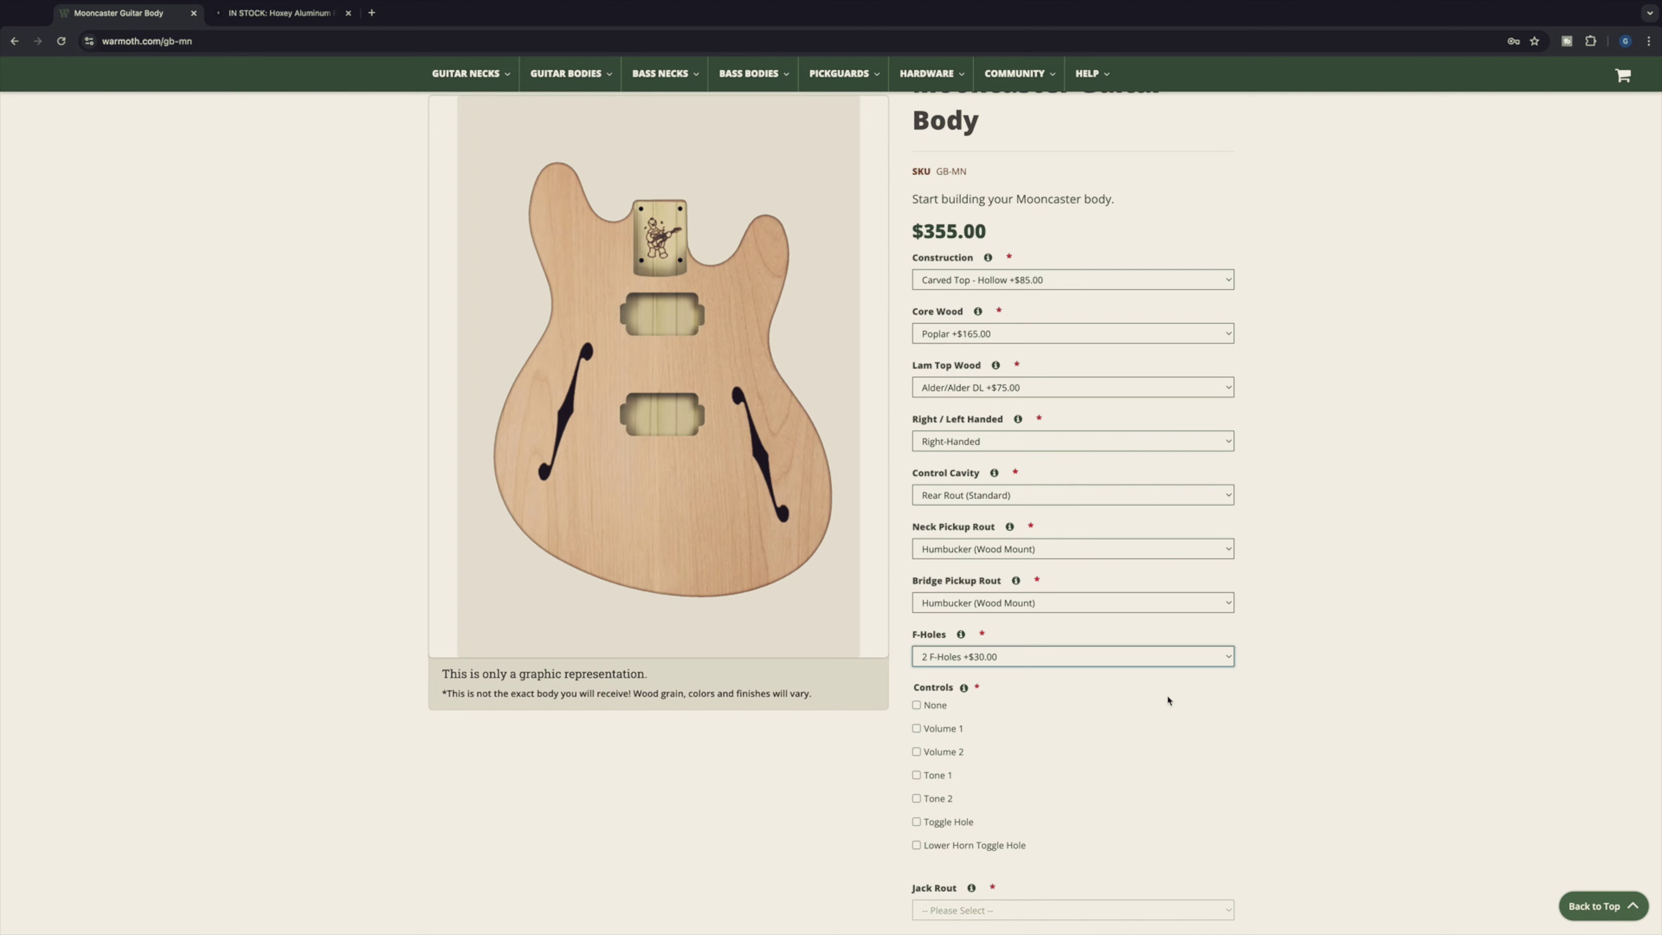
Check the Volume 1, Tone 1 and Lower Horn Toggle Hole controls, leaving Volume 2 unchecked.
scroll(1236, 708, "down", 3)
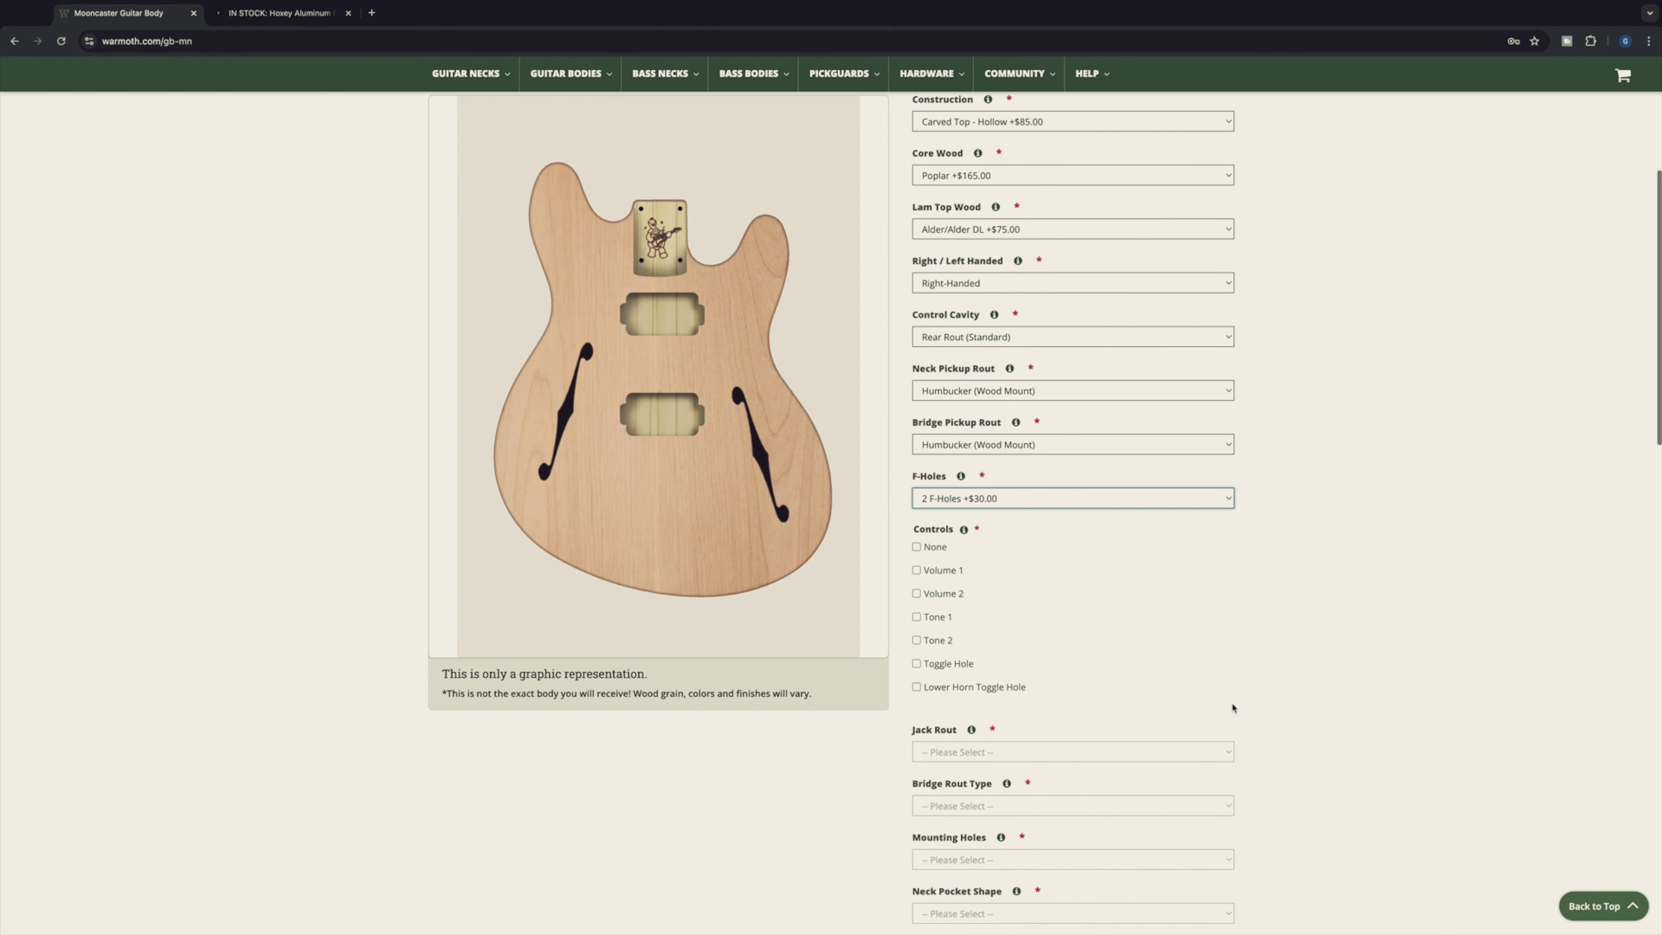
left_click(916, 569)
left_click(916, 617)
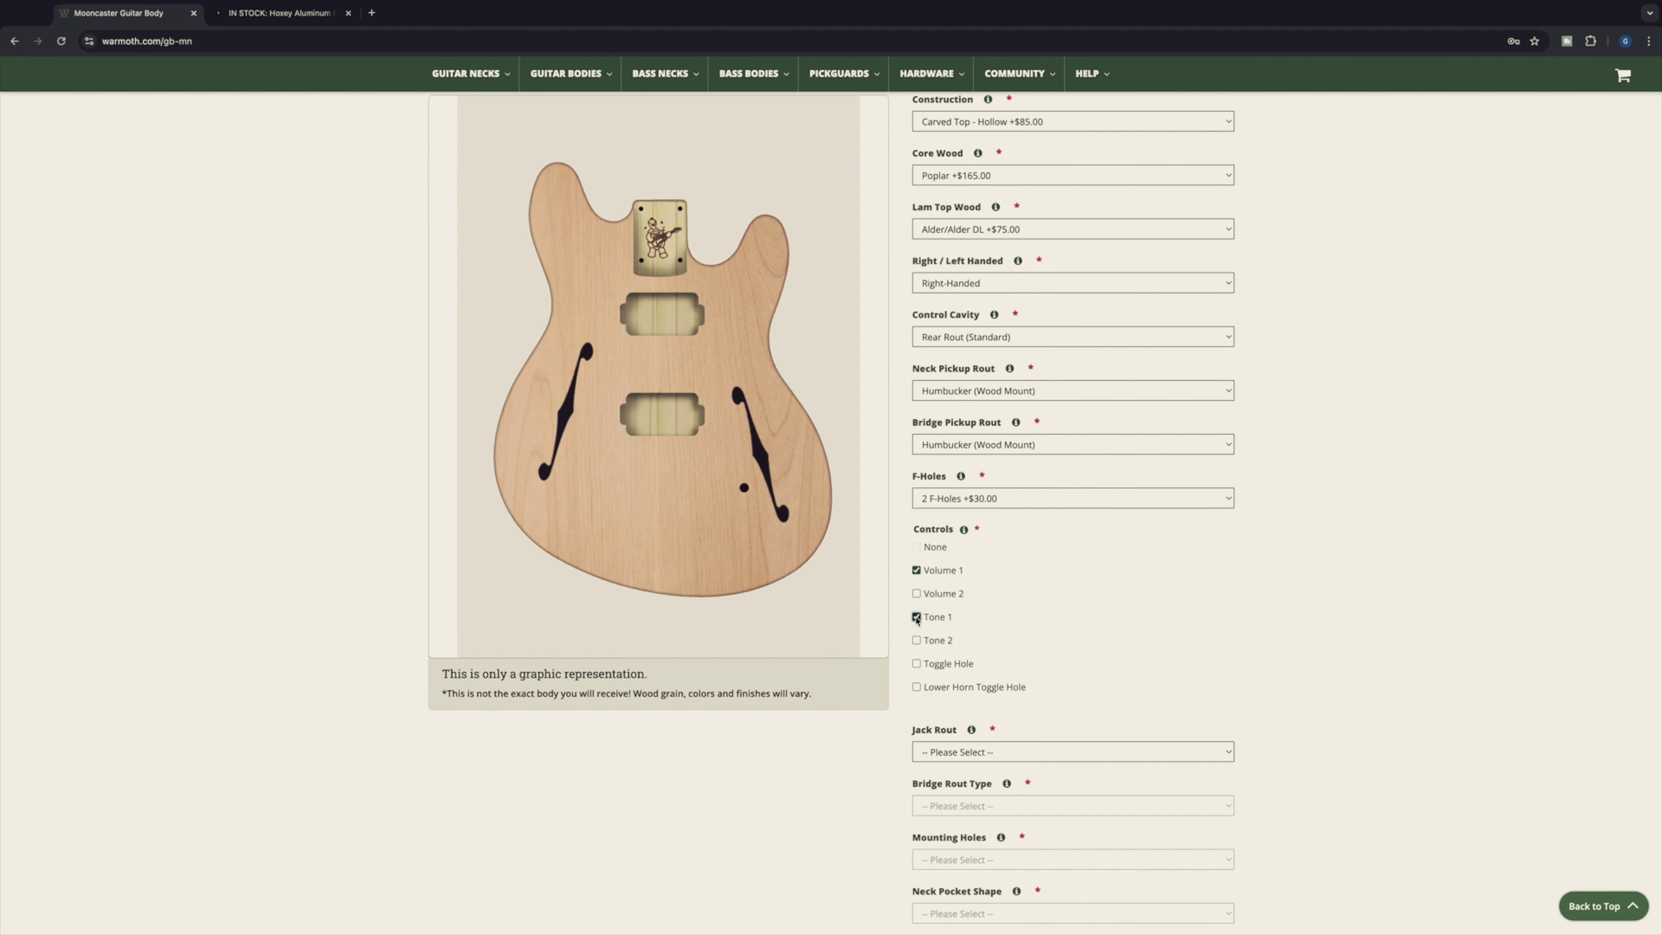
left_click(916, 687)
left_click(916, 592)
left_click(916, 593)
Choose the 7/8" (22mm) Side Jack Hole jack rout.
scroll(1274, 668, "down", 1)
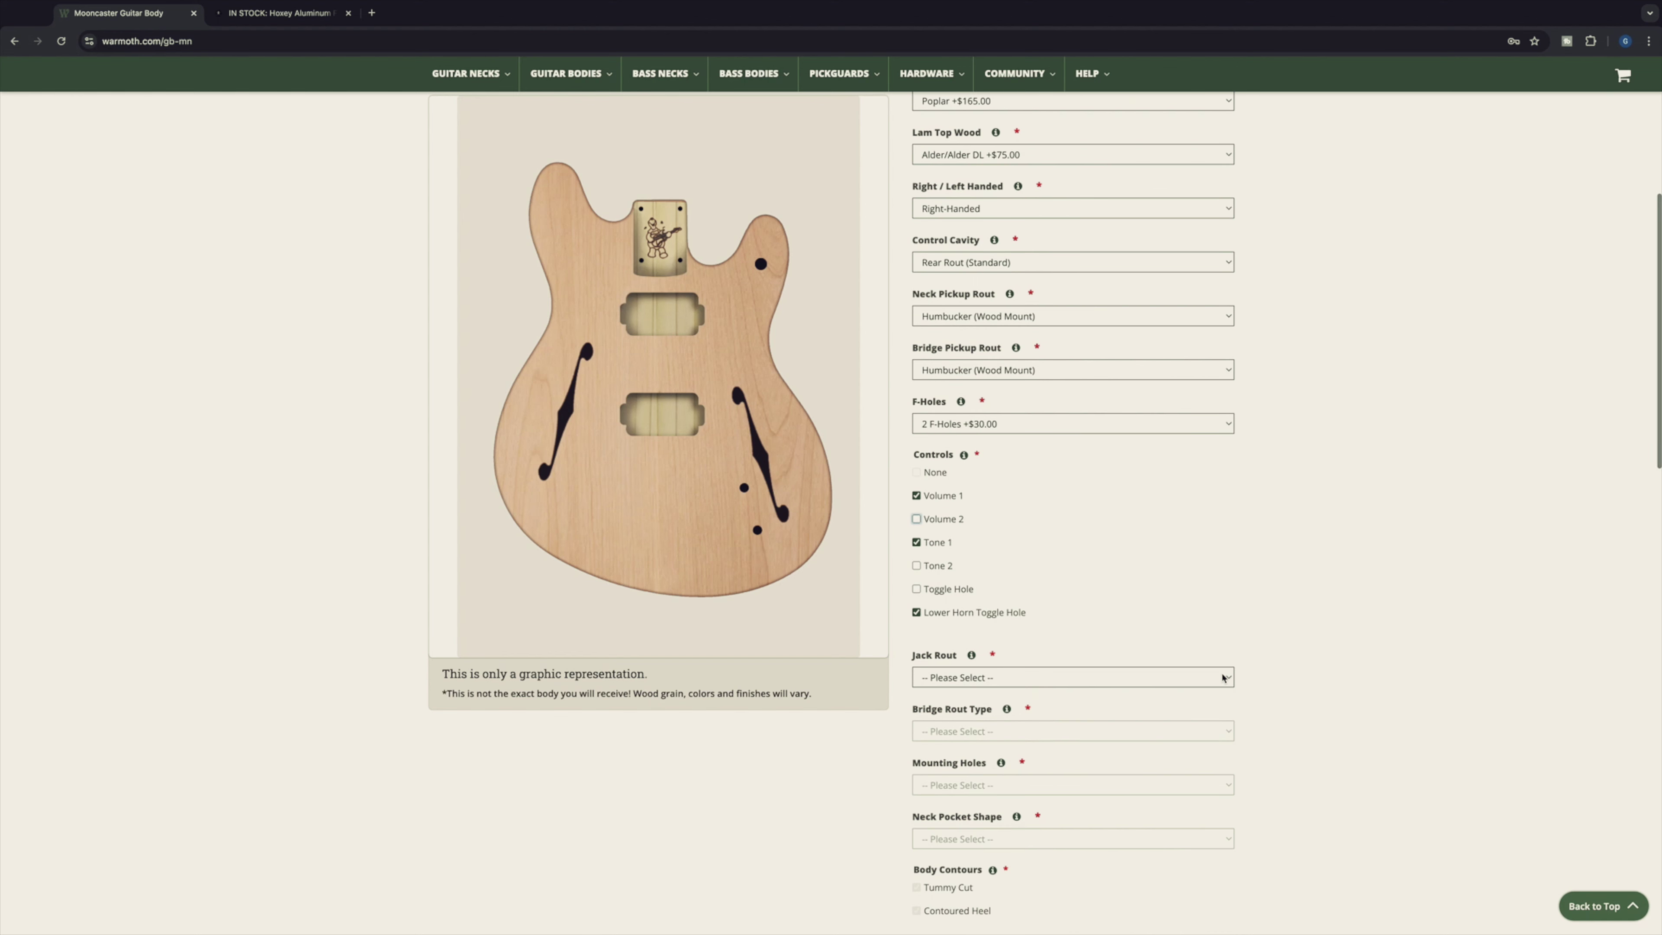
left_click(1223, 678)
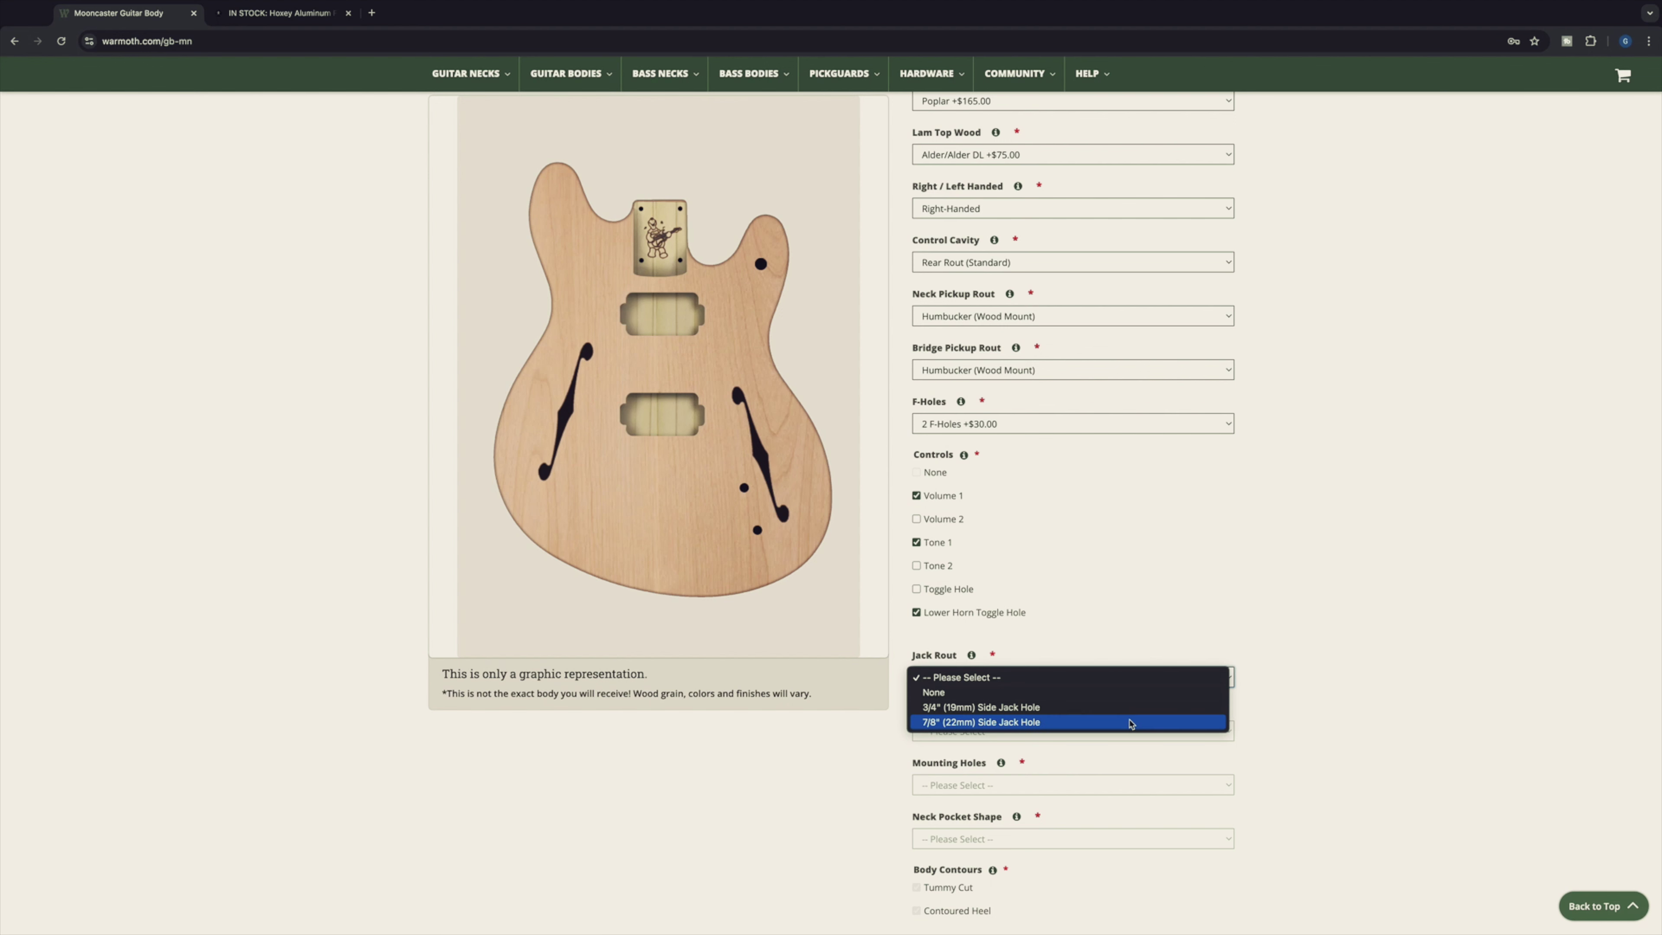
left_click(1130, 722)
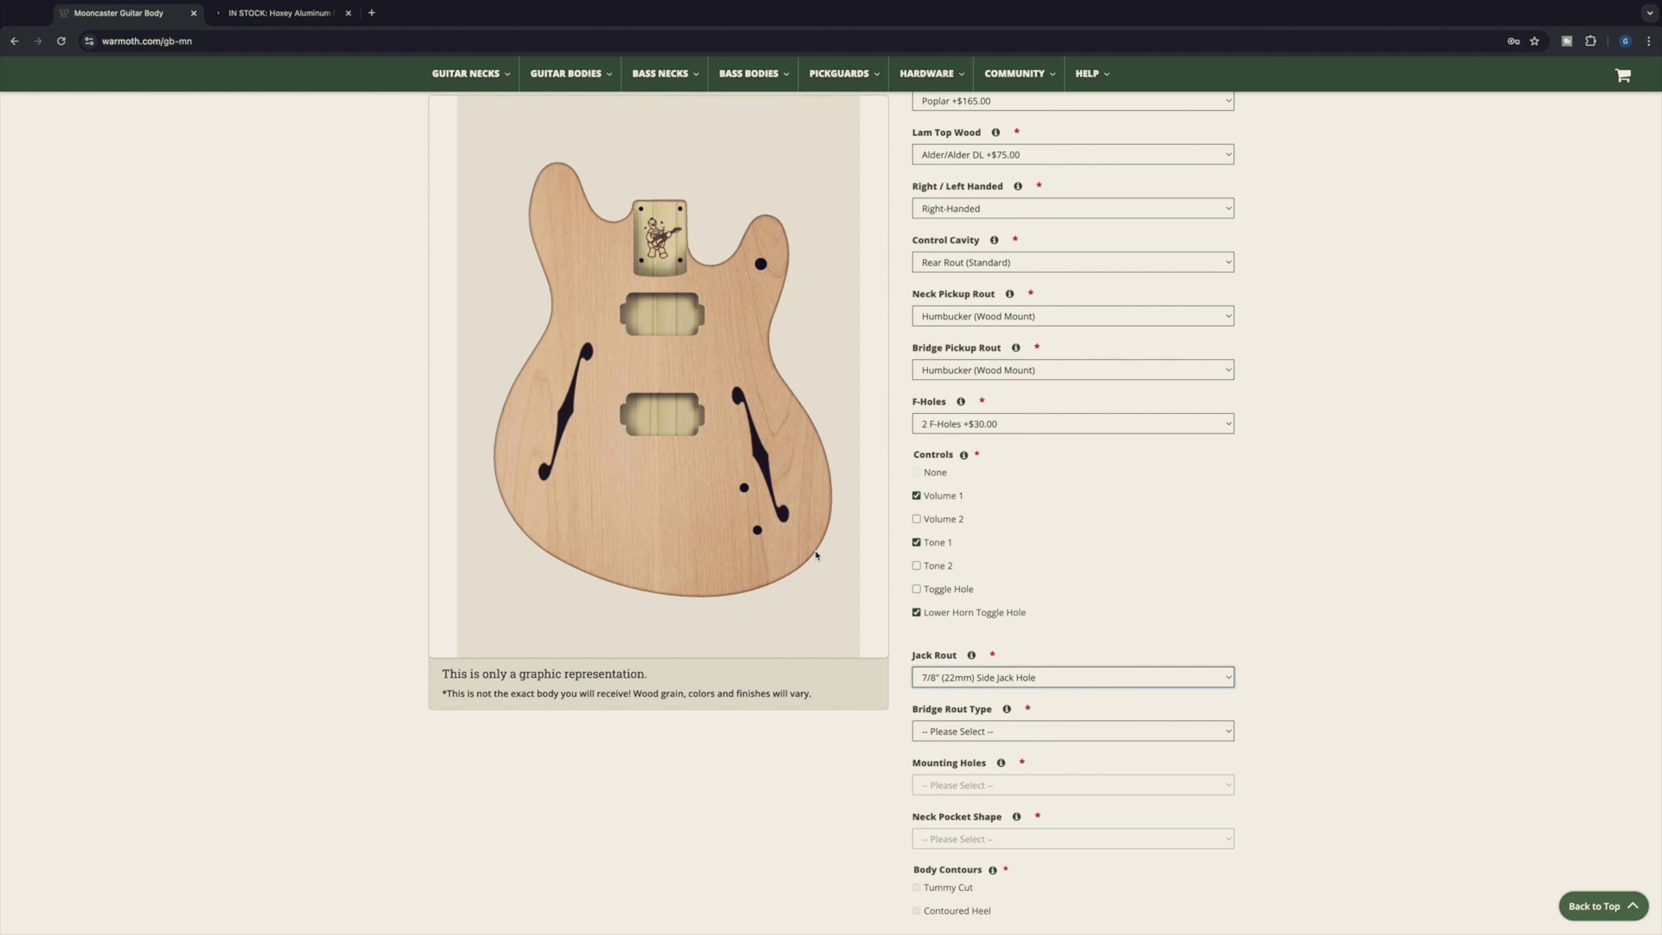
Set the bridge rout type to Hardtail with a TOM/STP (Angled Pocket) +$10.00 rout.
scroll(1213, 631, "down", 2)
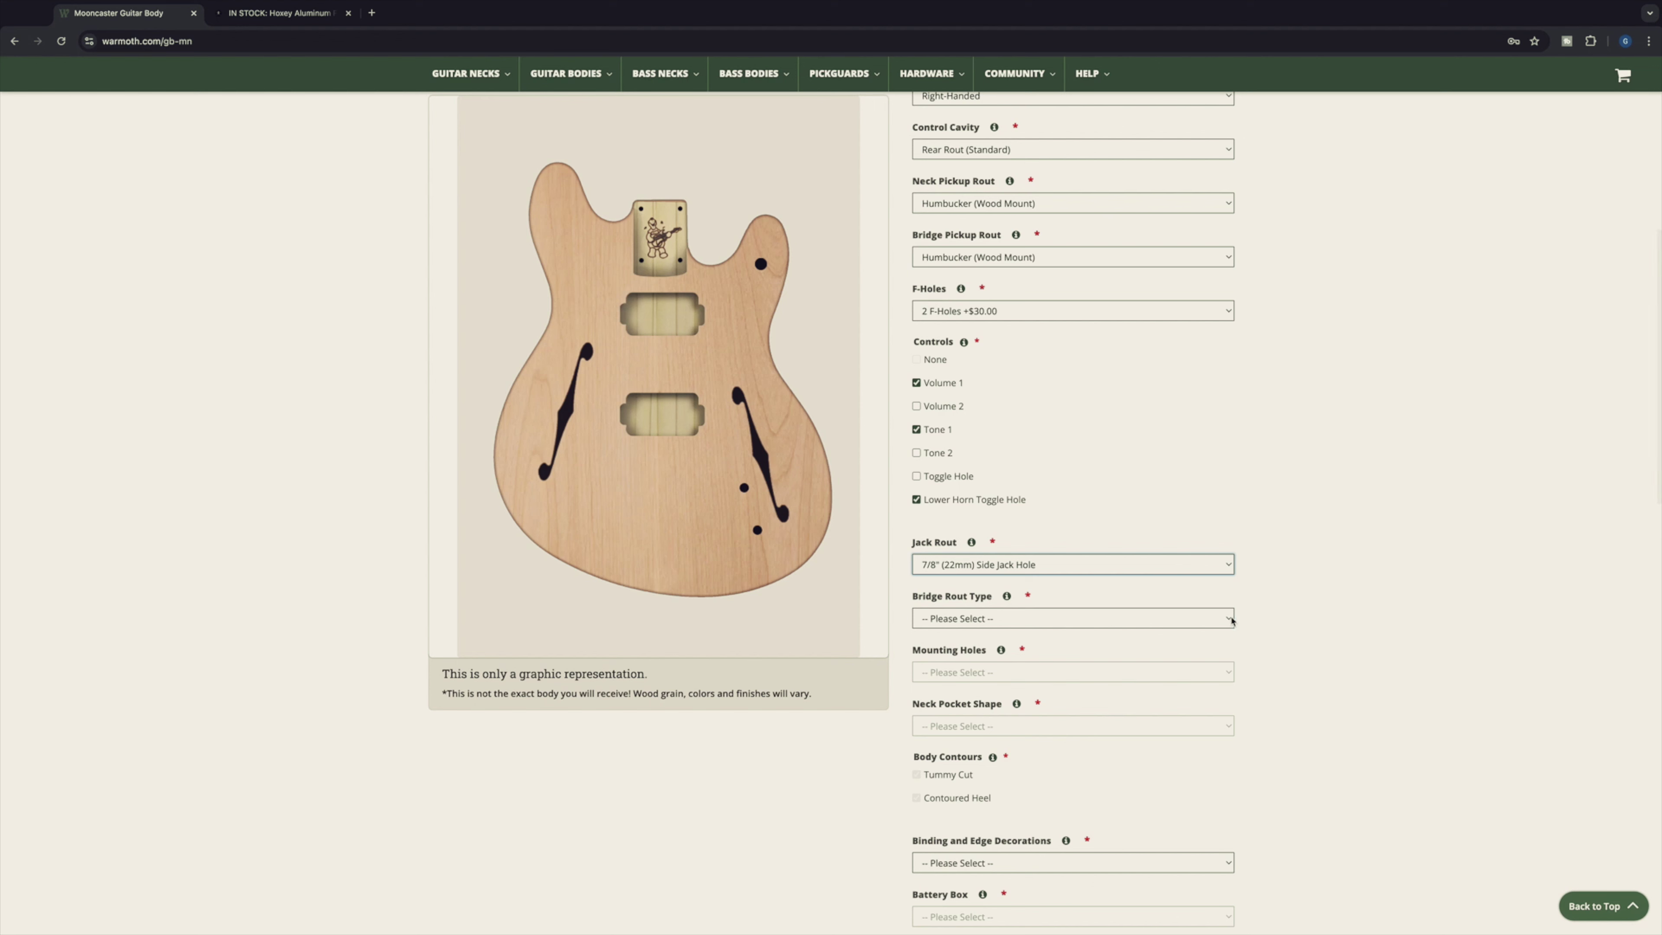
left_click(1231, 621)
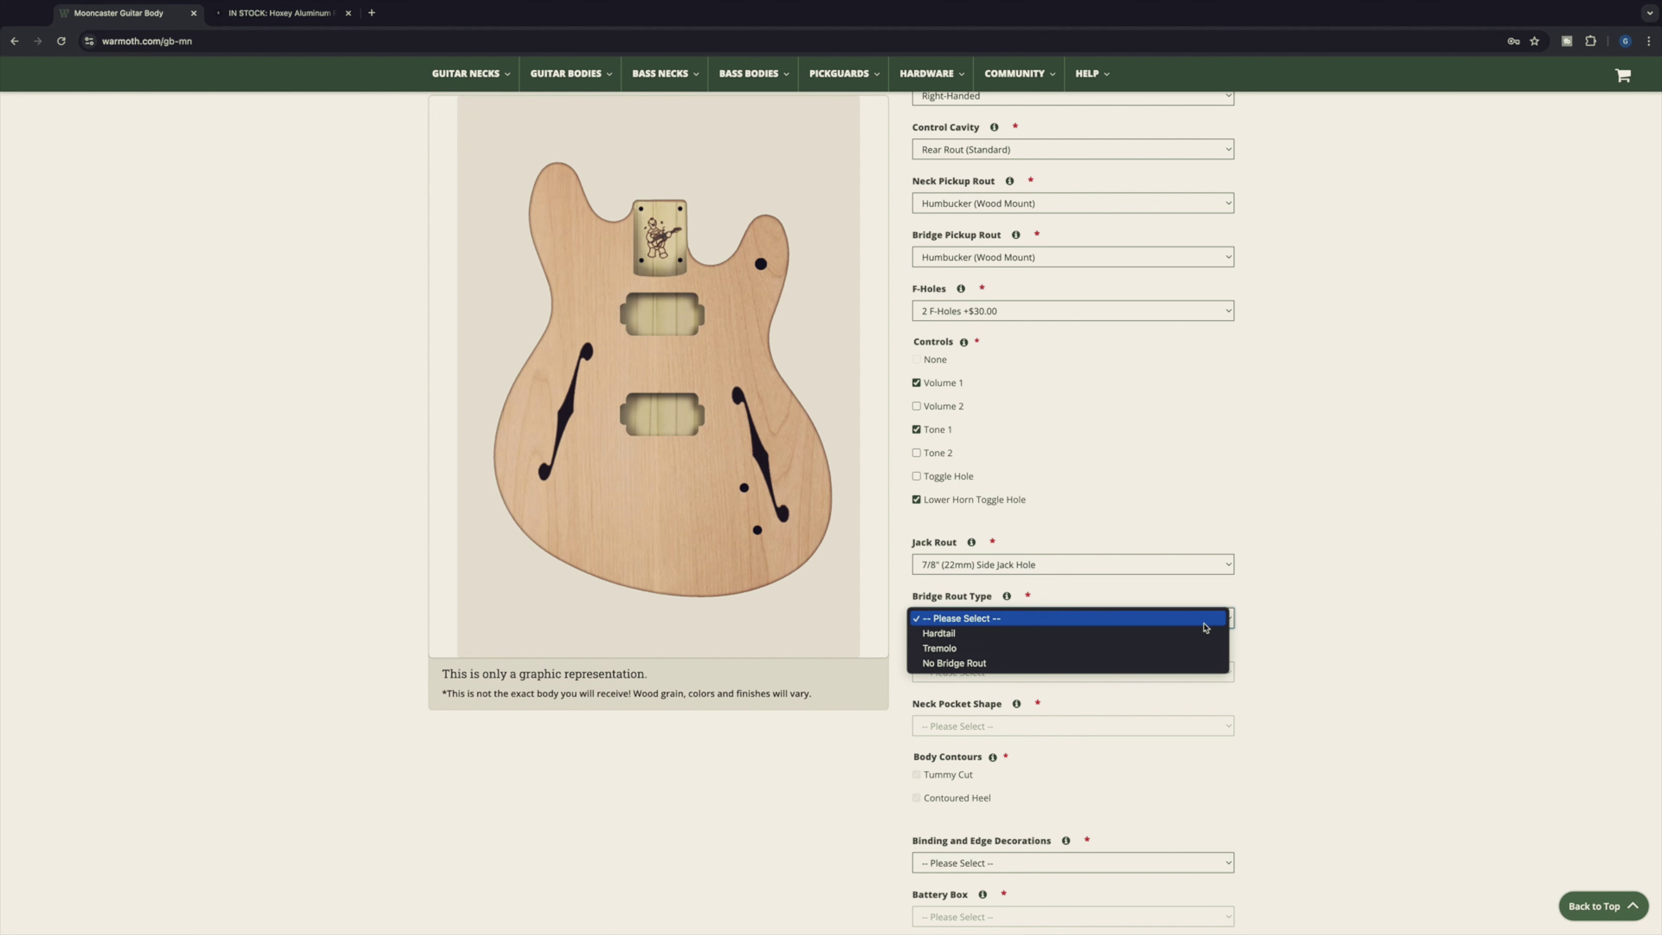
left_click(1184, 648)
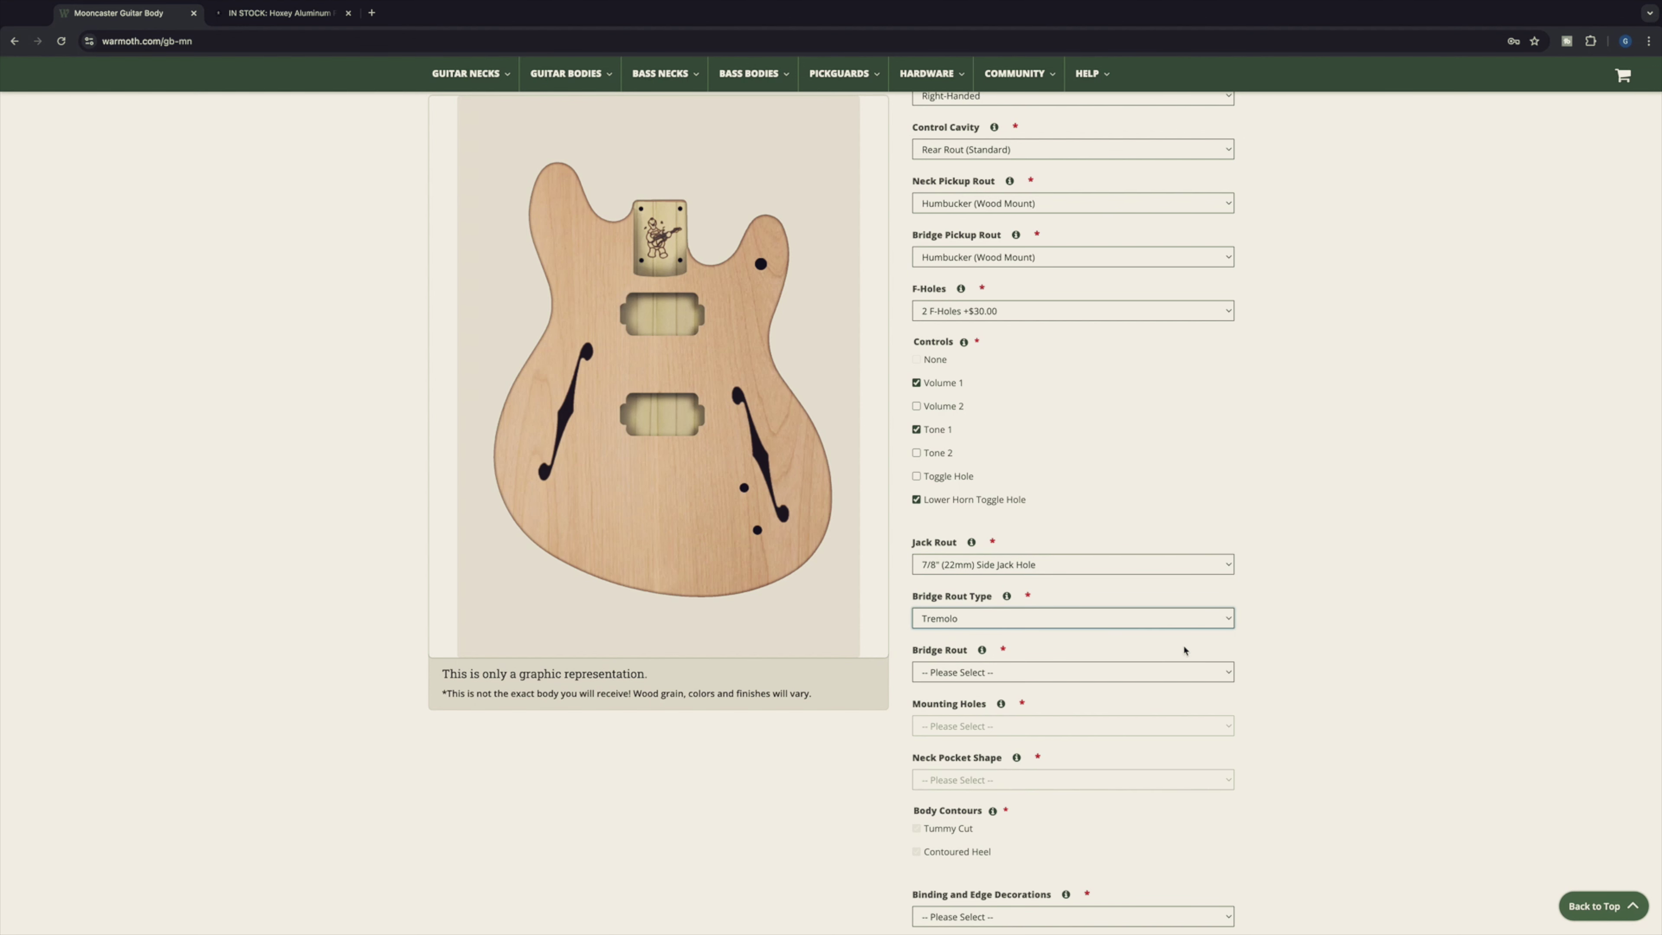
left_click(1229, 673)
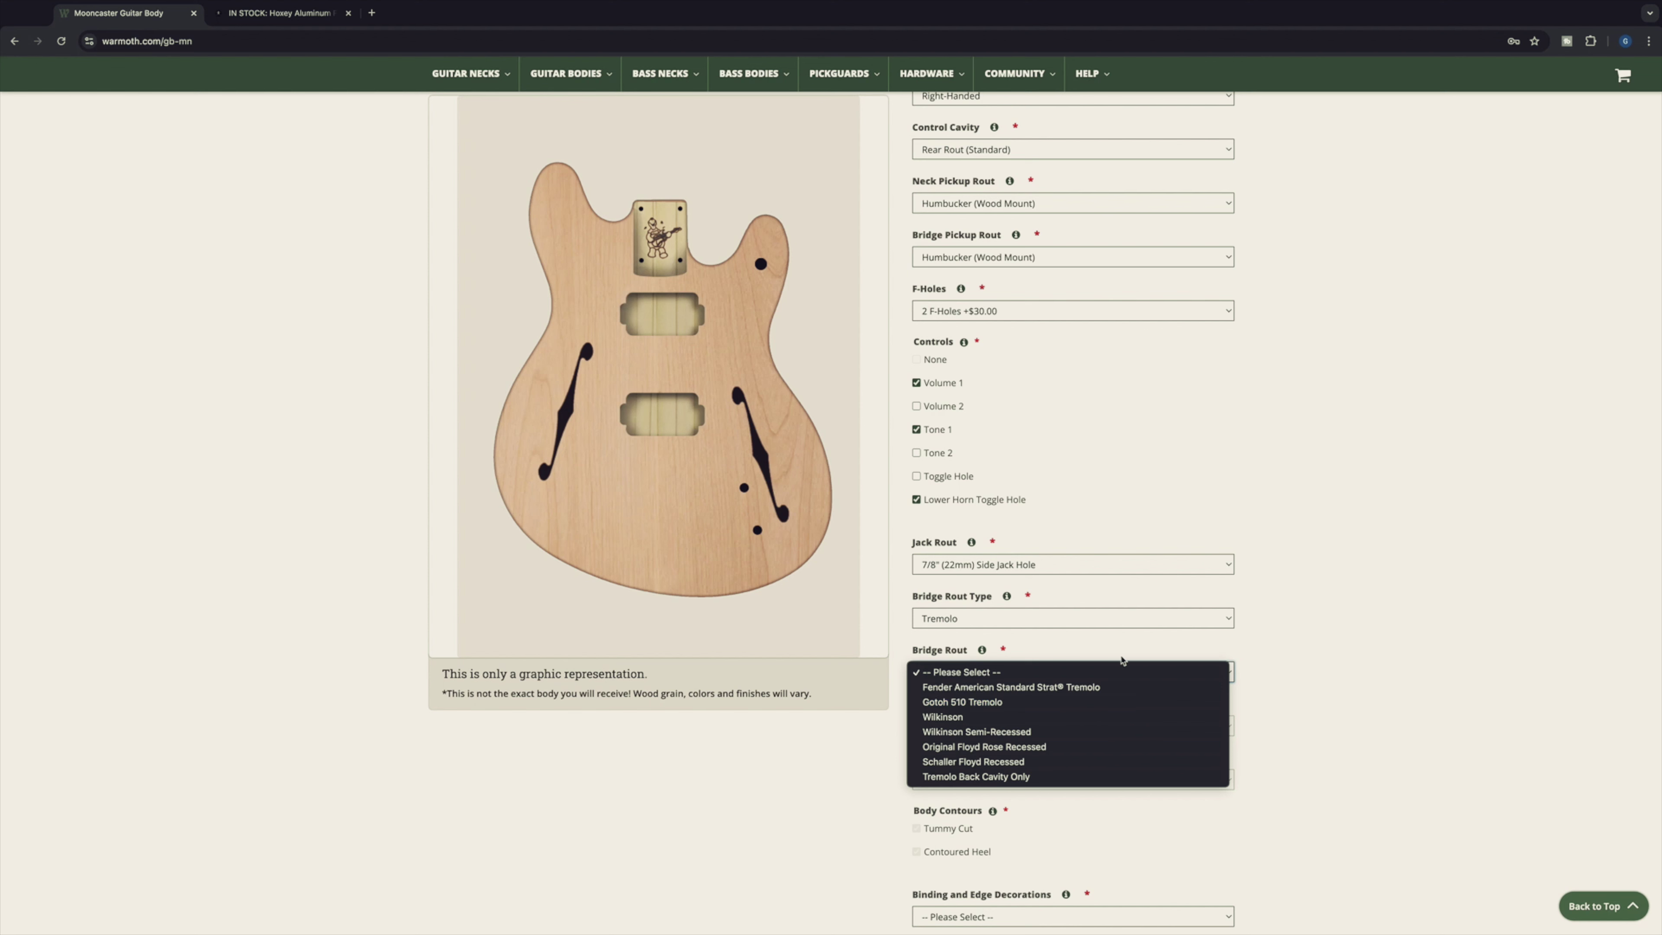
left_click(1218, 624)
left_click(1226, 620)
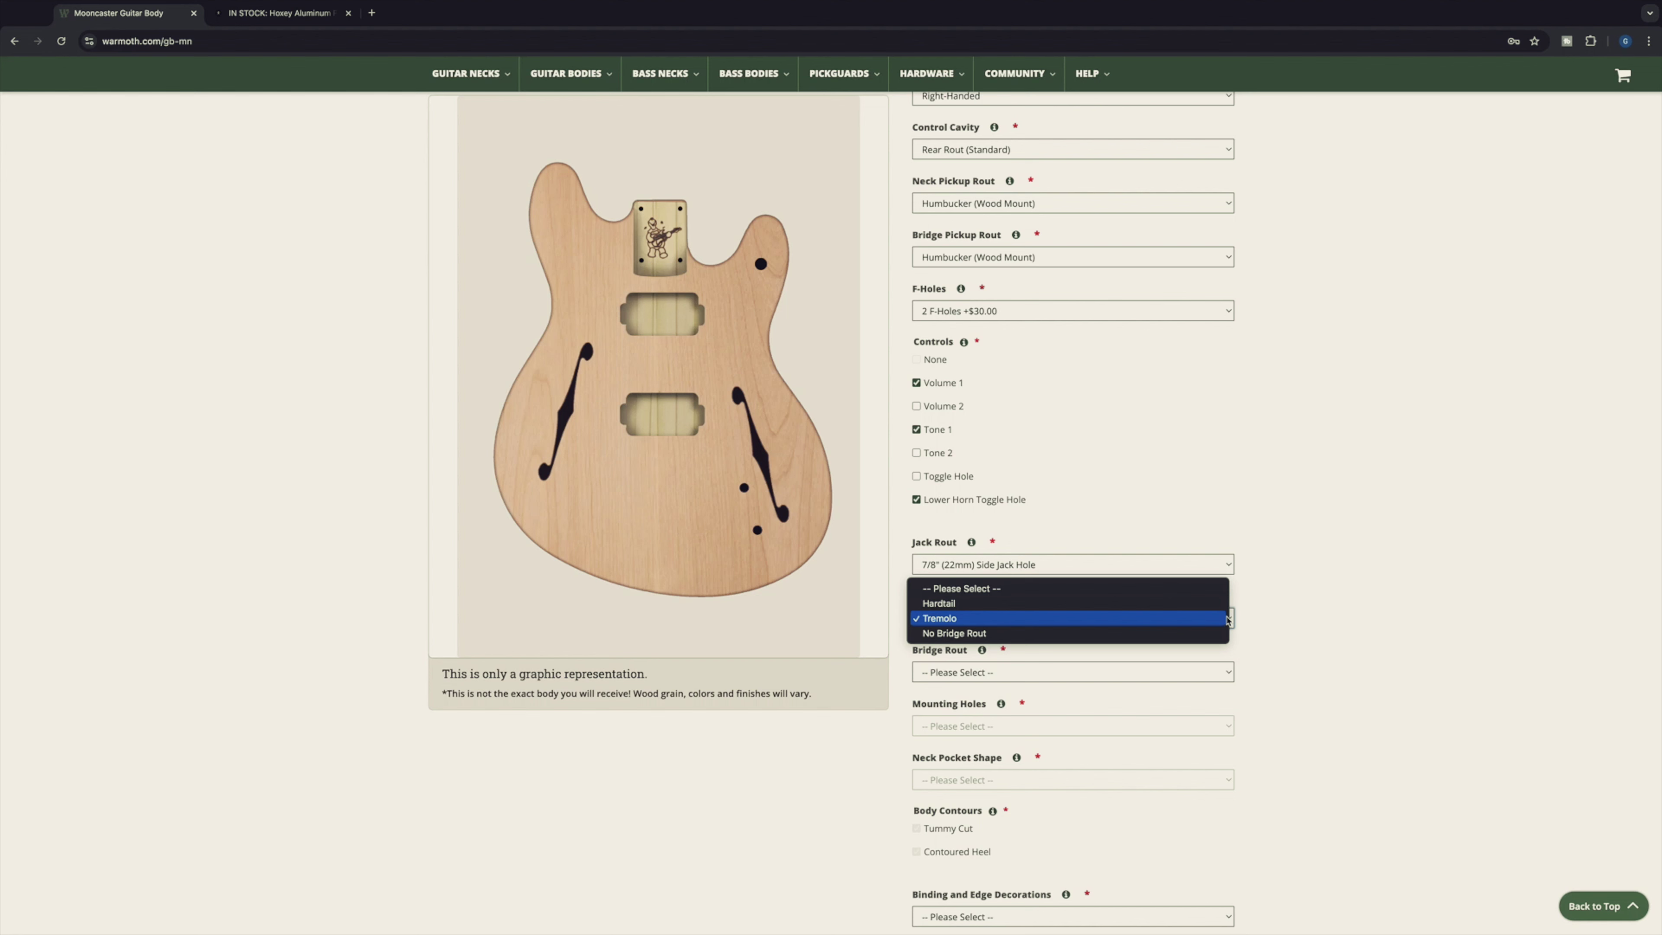
left_click(1209, 603)
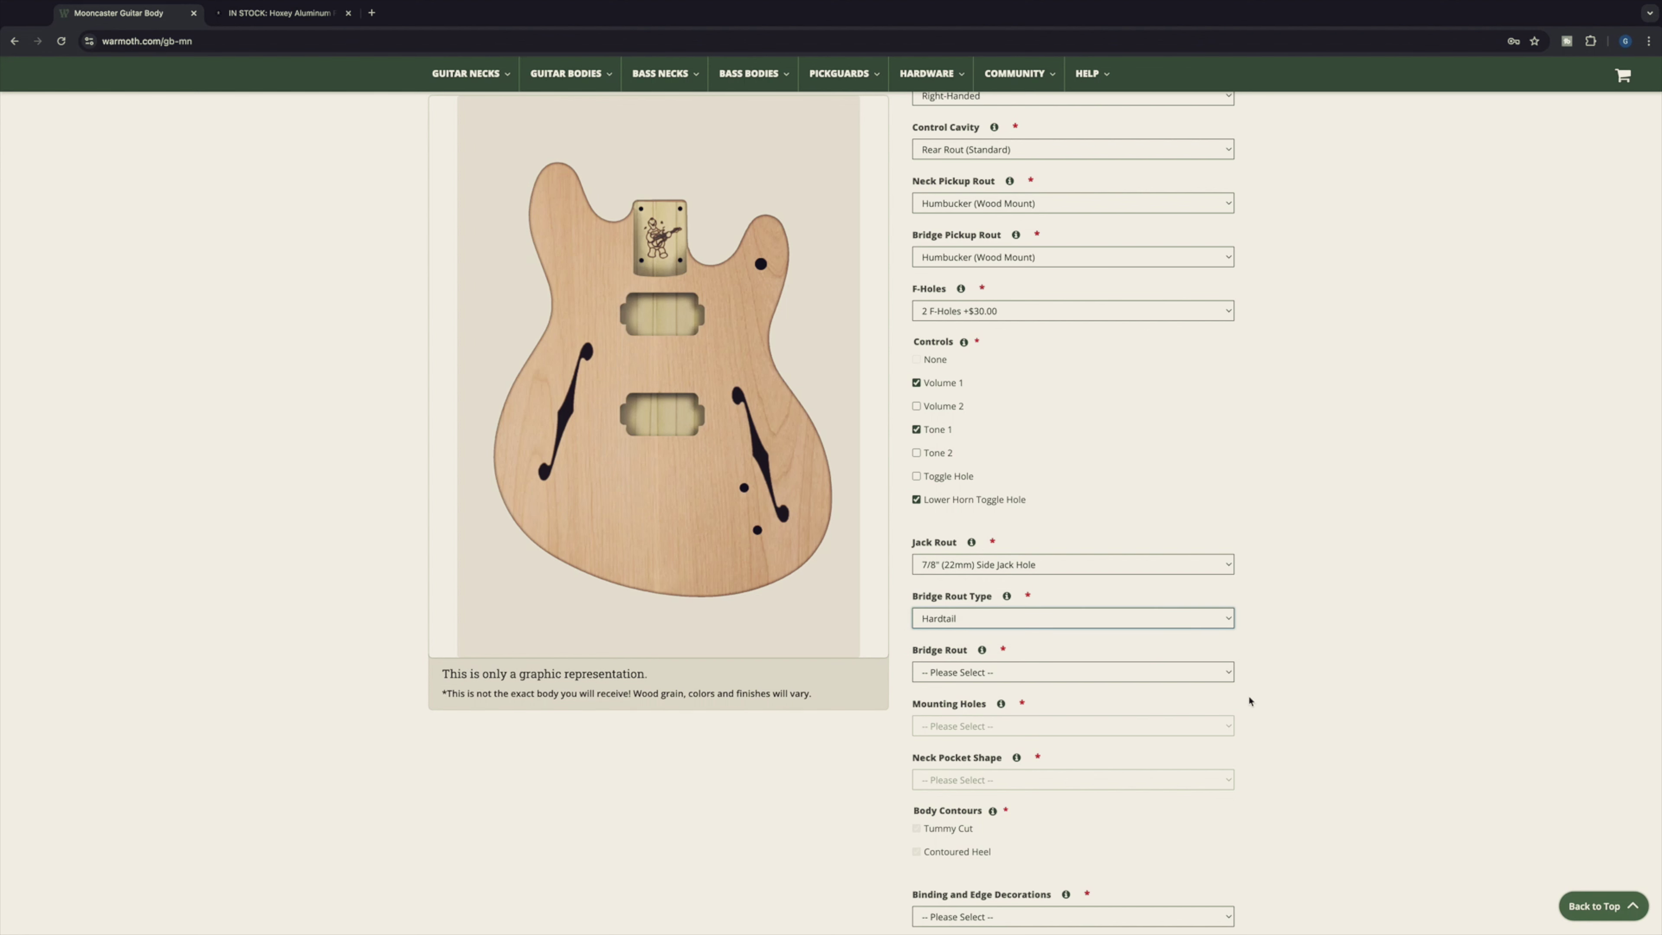
left_click(1229, 679)
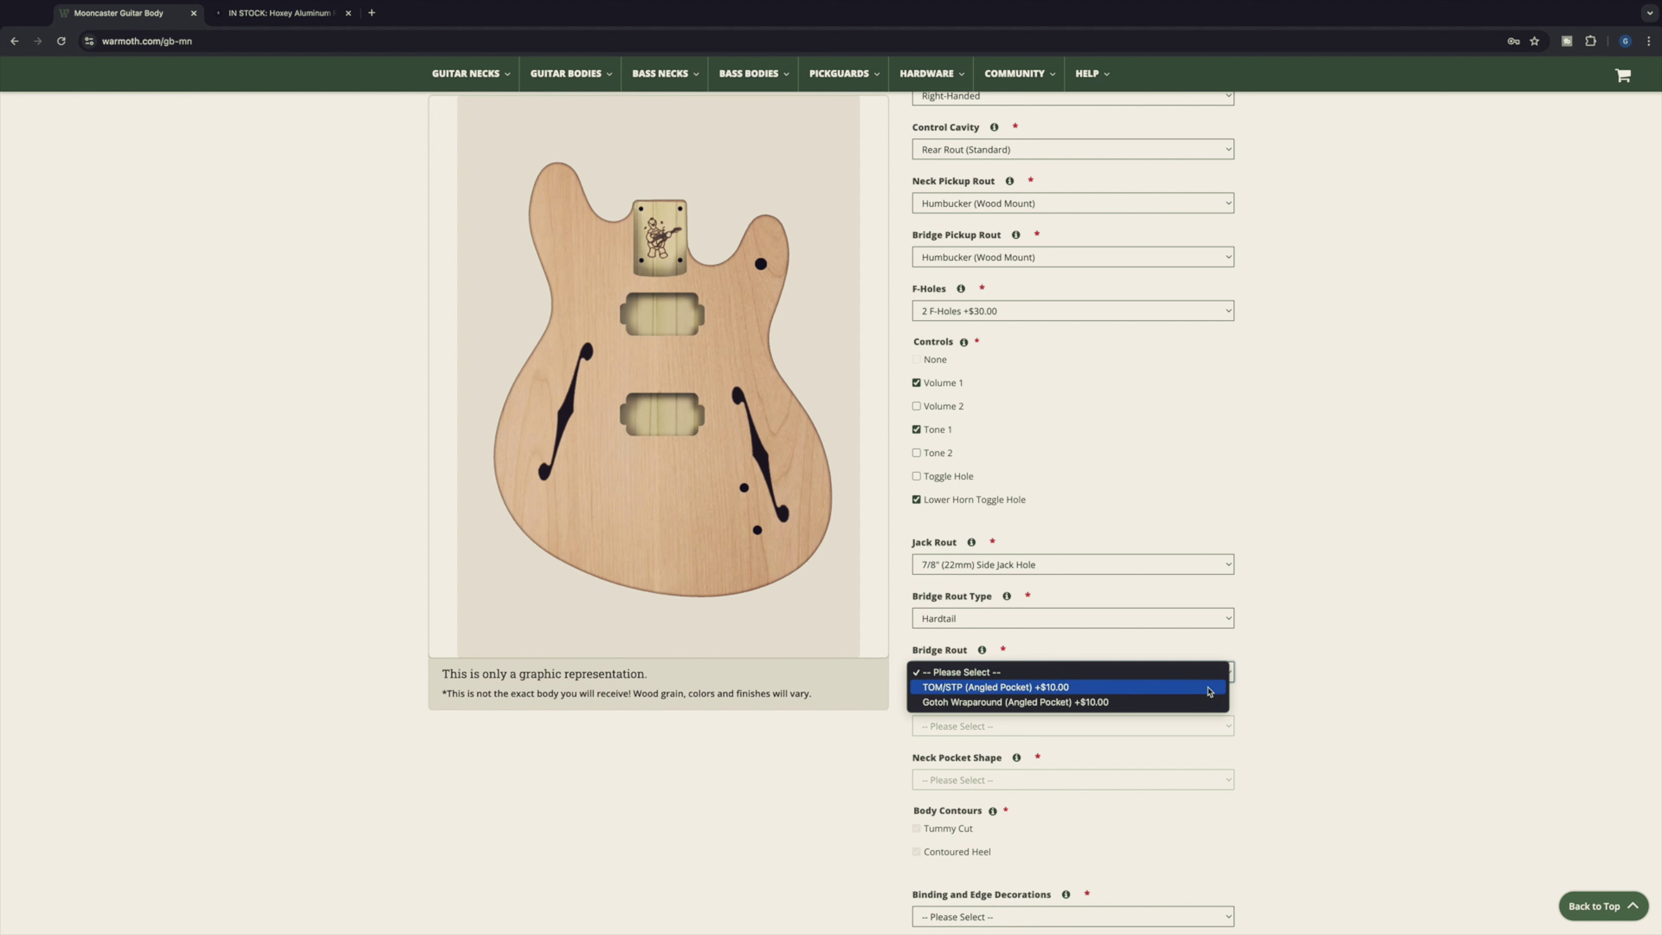
left_click(1209, 688)
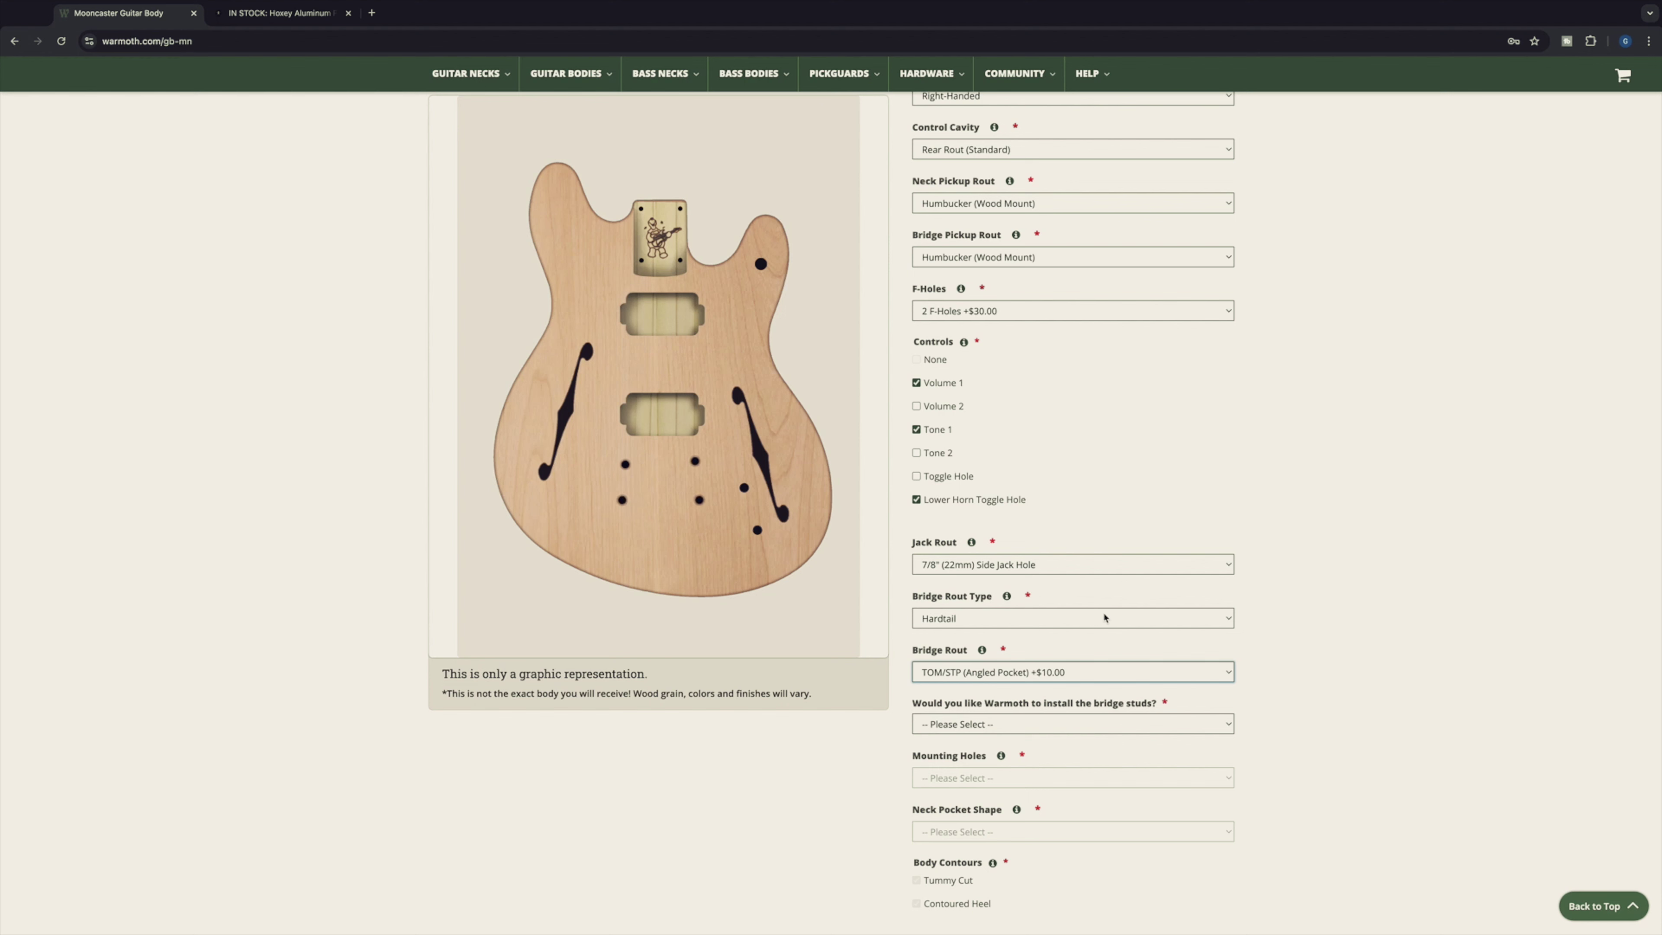
Answer No to having Warmoth install the bridge studs.
scroll(1298, 658, "down", 1)
left_click(1233, 686)
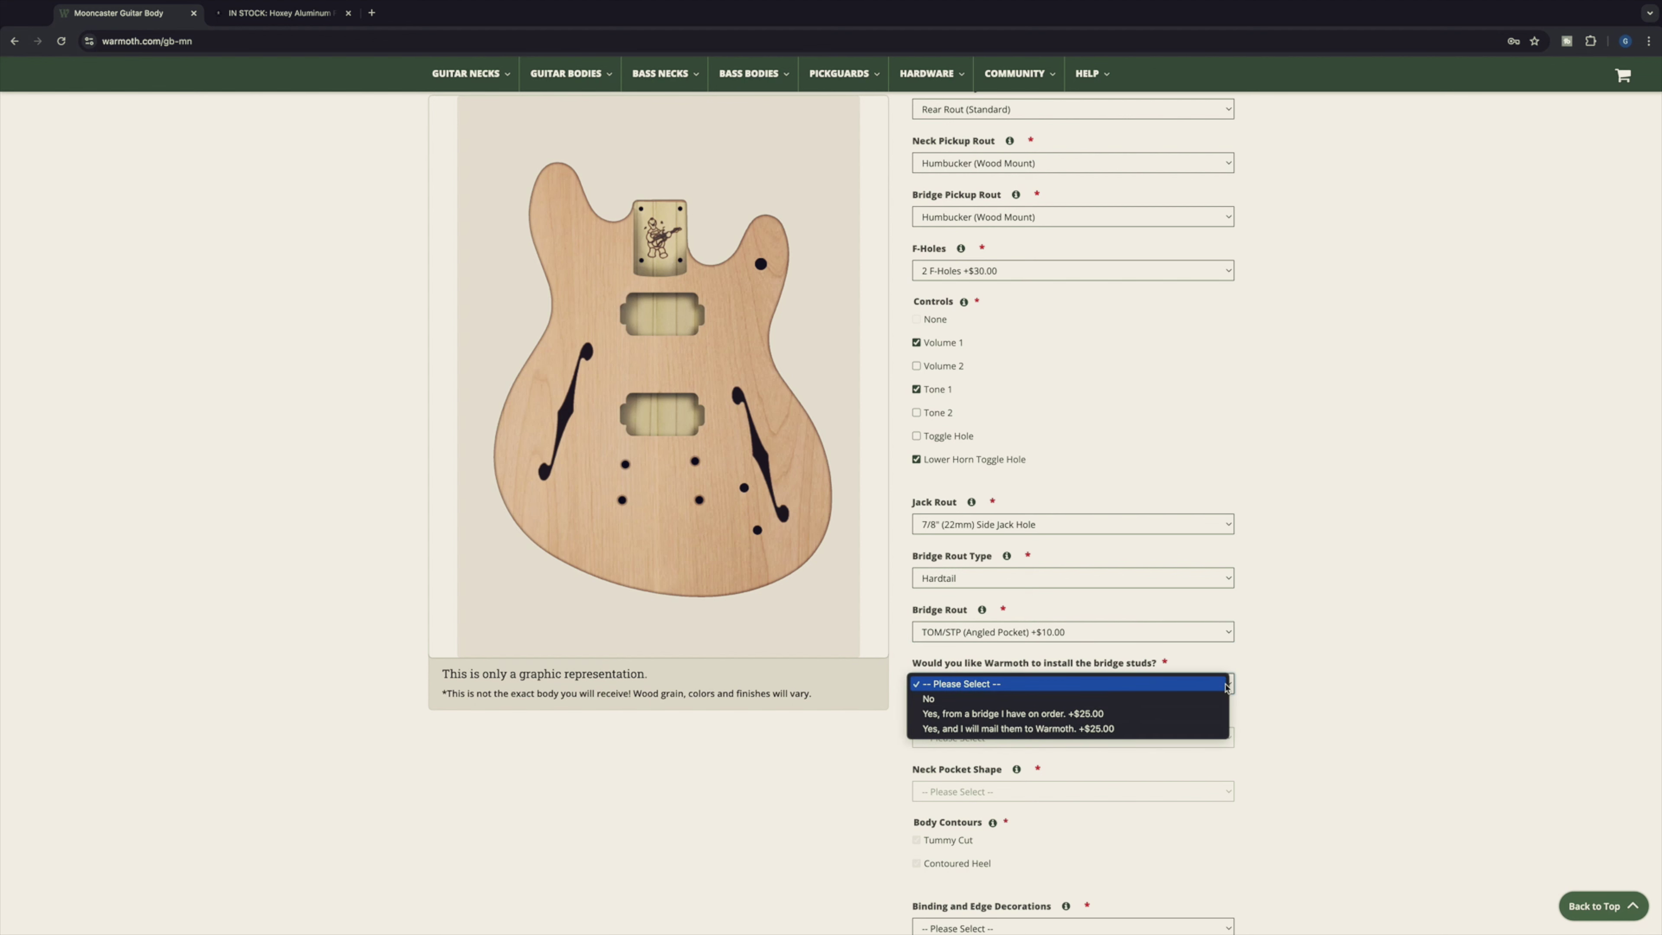
left_click(1214, 695)
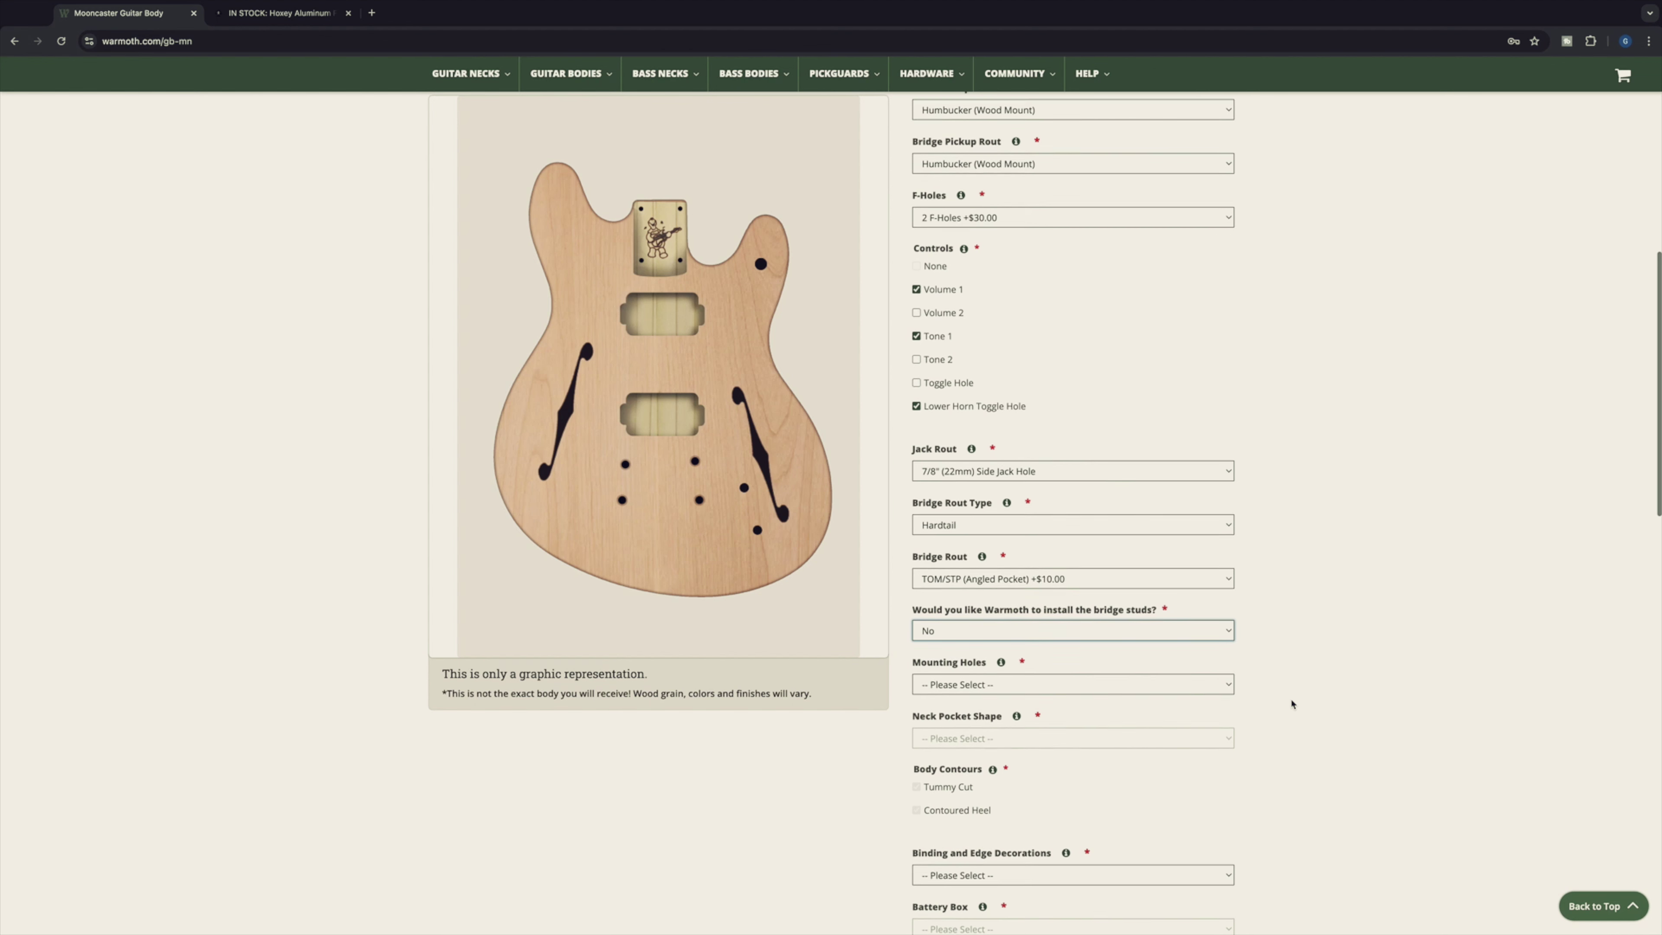
Choose Standard 4-Bolt mounting holes and a Strat® neck pocket, with Tummy Cut and Contoured Heel contours.
scroll(1269, 694, "down", 2)
left_click(1227, 677)
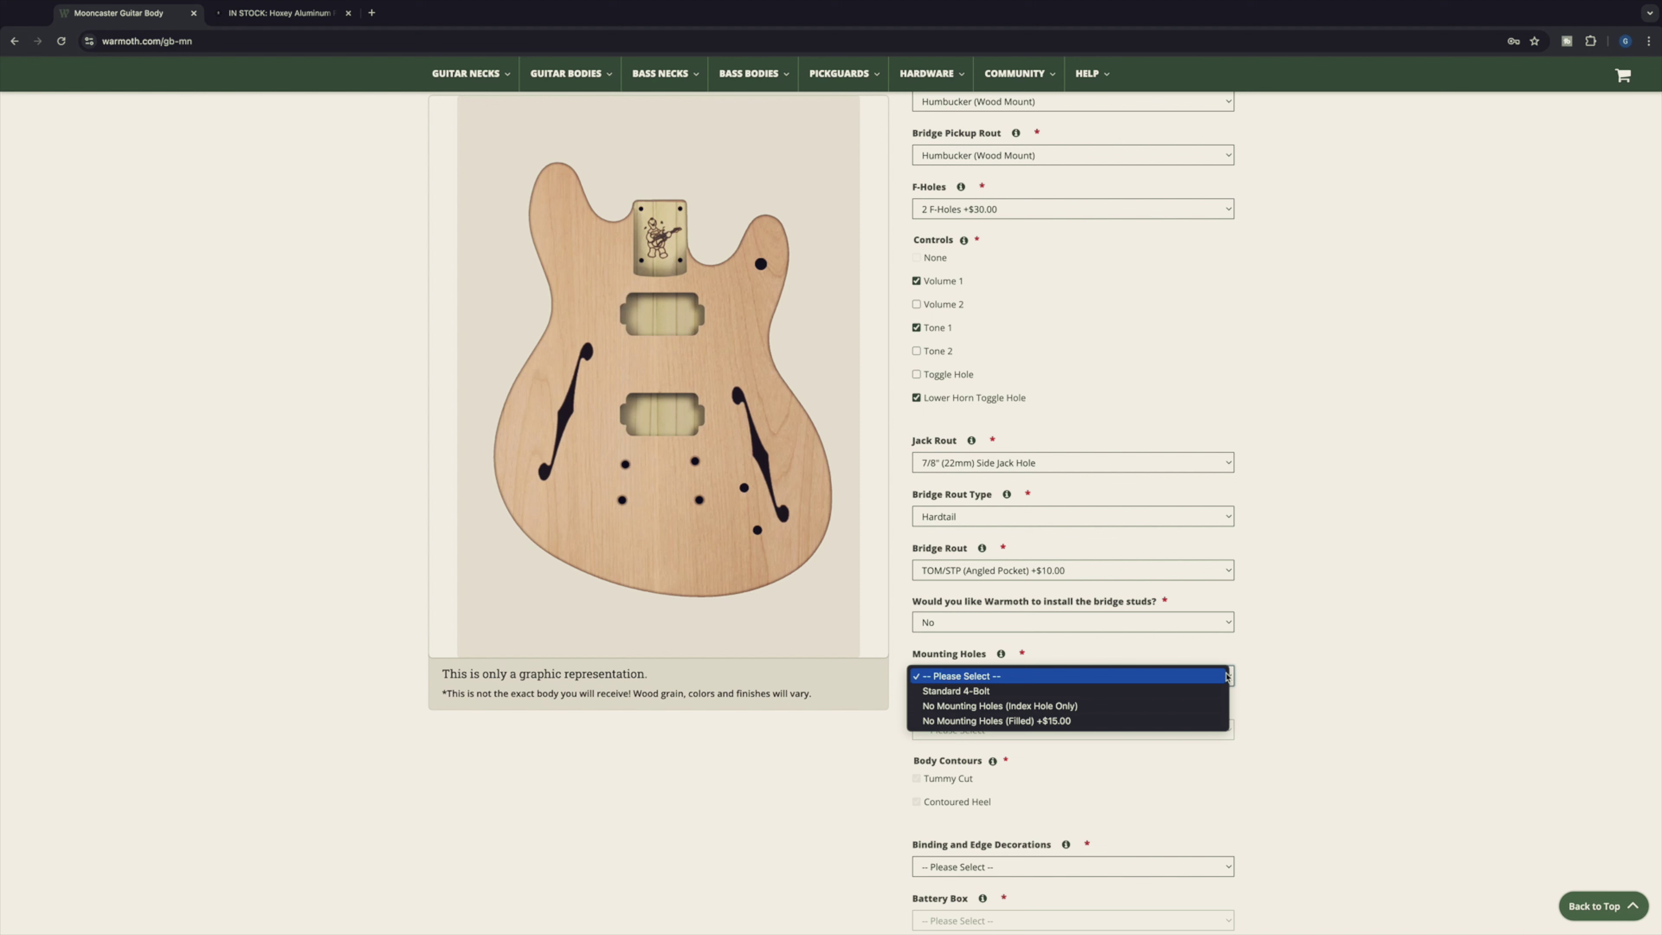
left_click(1210, 691)
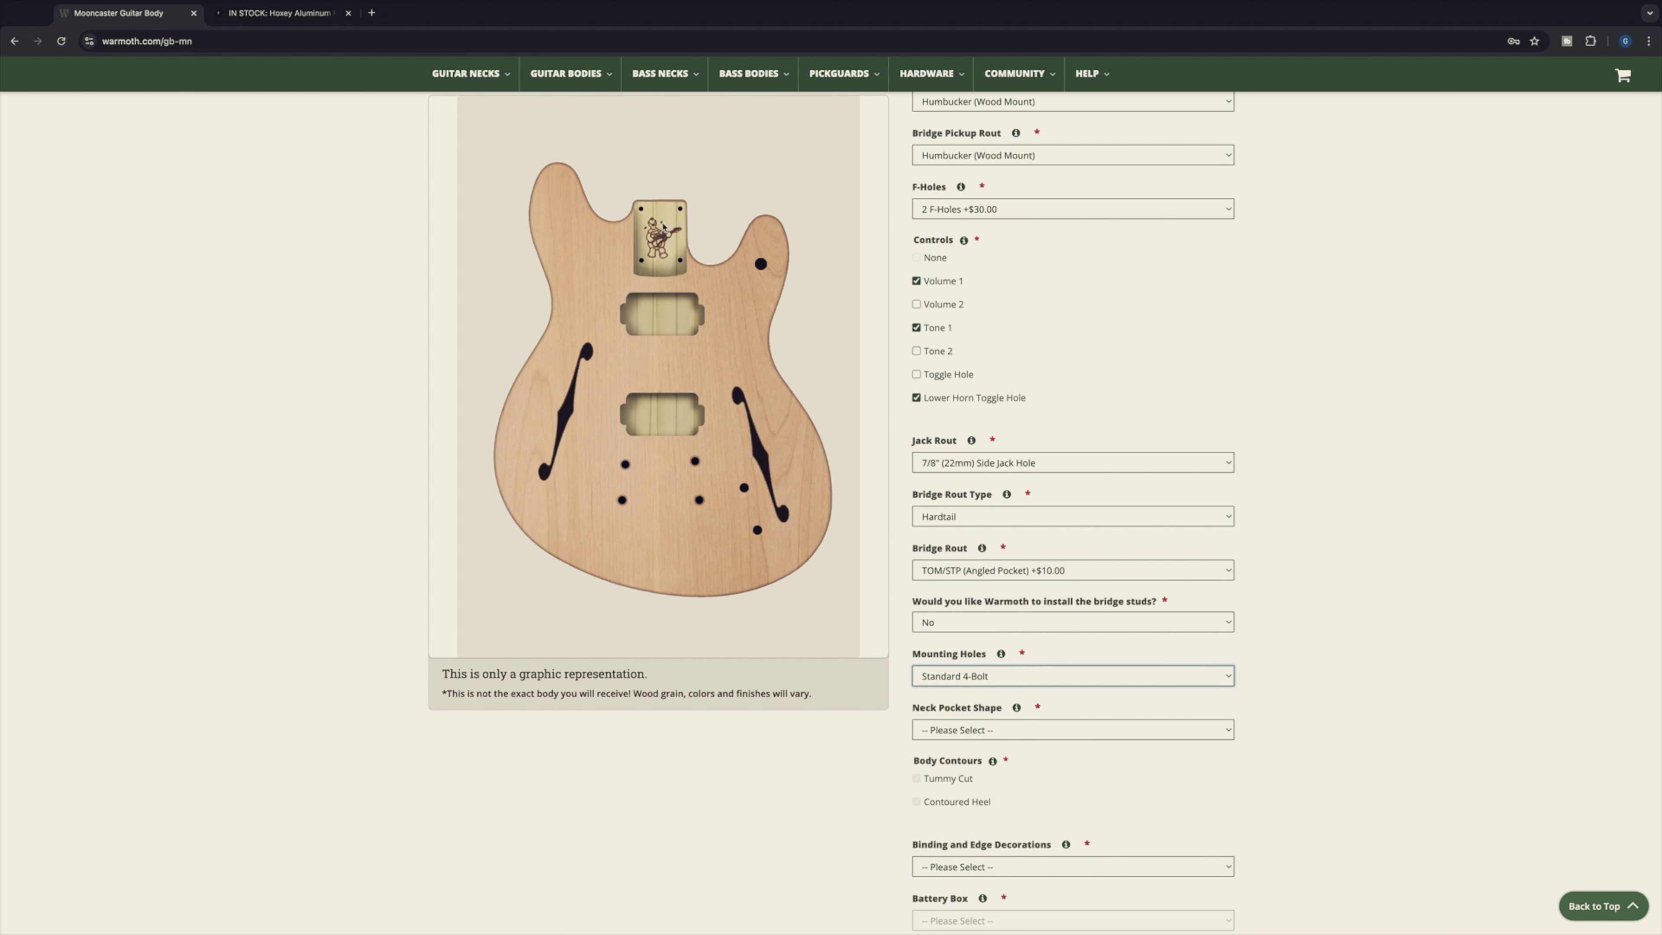
scroll(1335, 507, "down", 3)
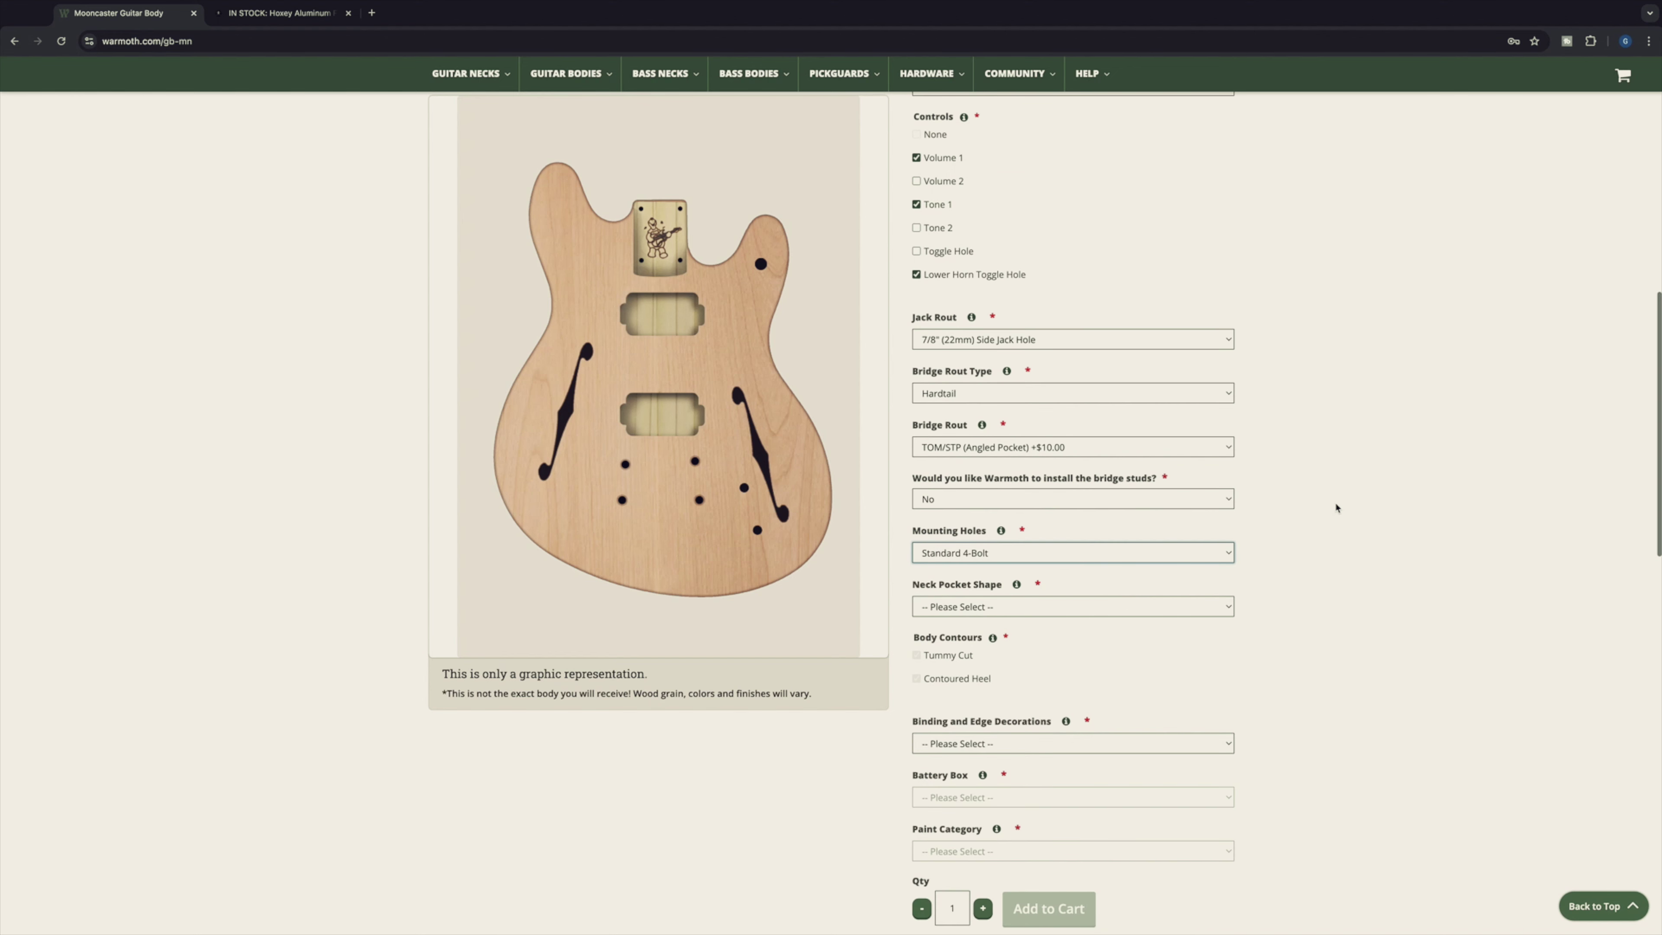
left_click(917, 657)
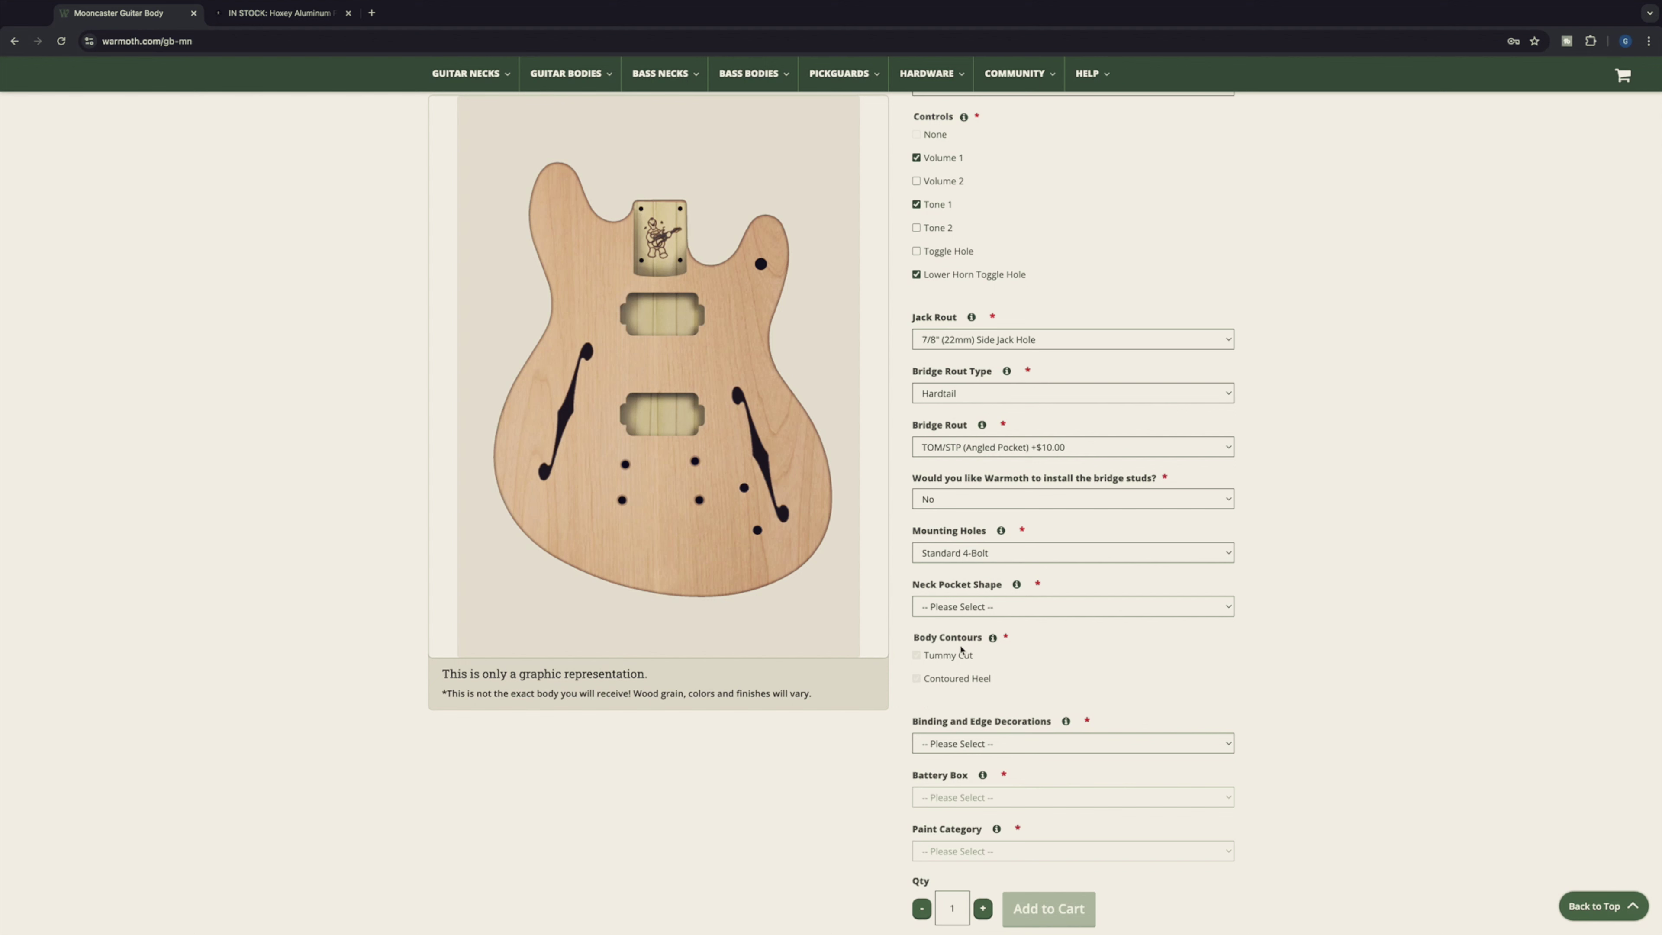
left_click(1227, 608)
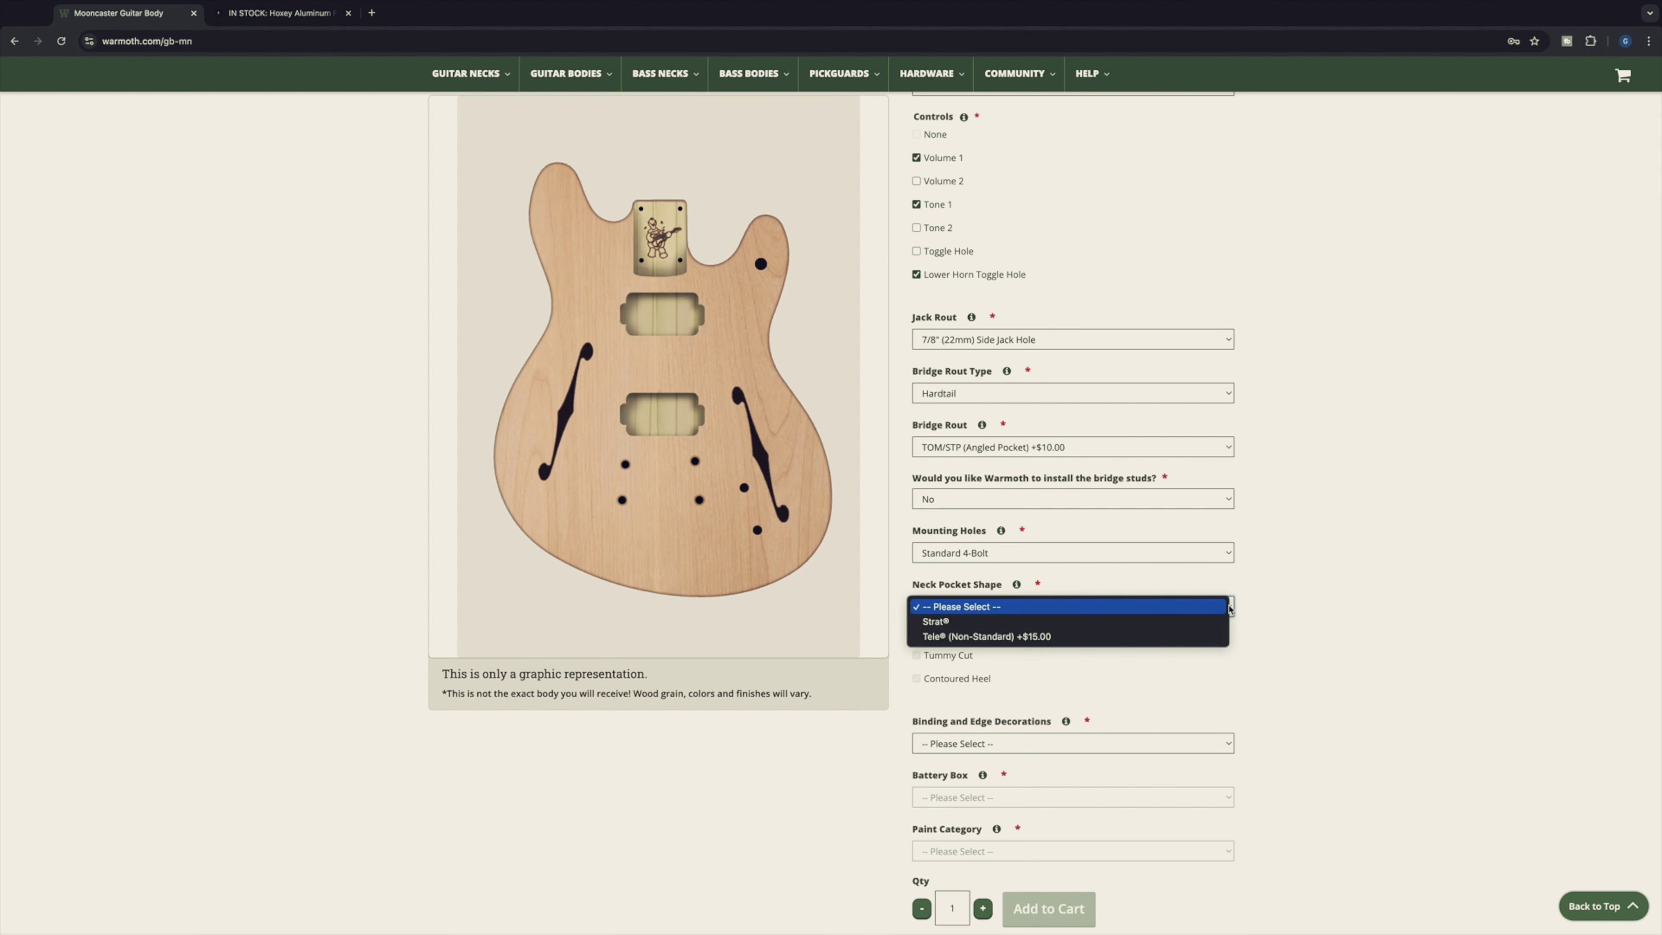
left_click(1206, 622)
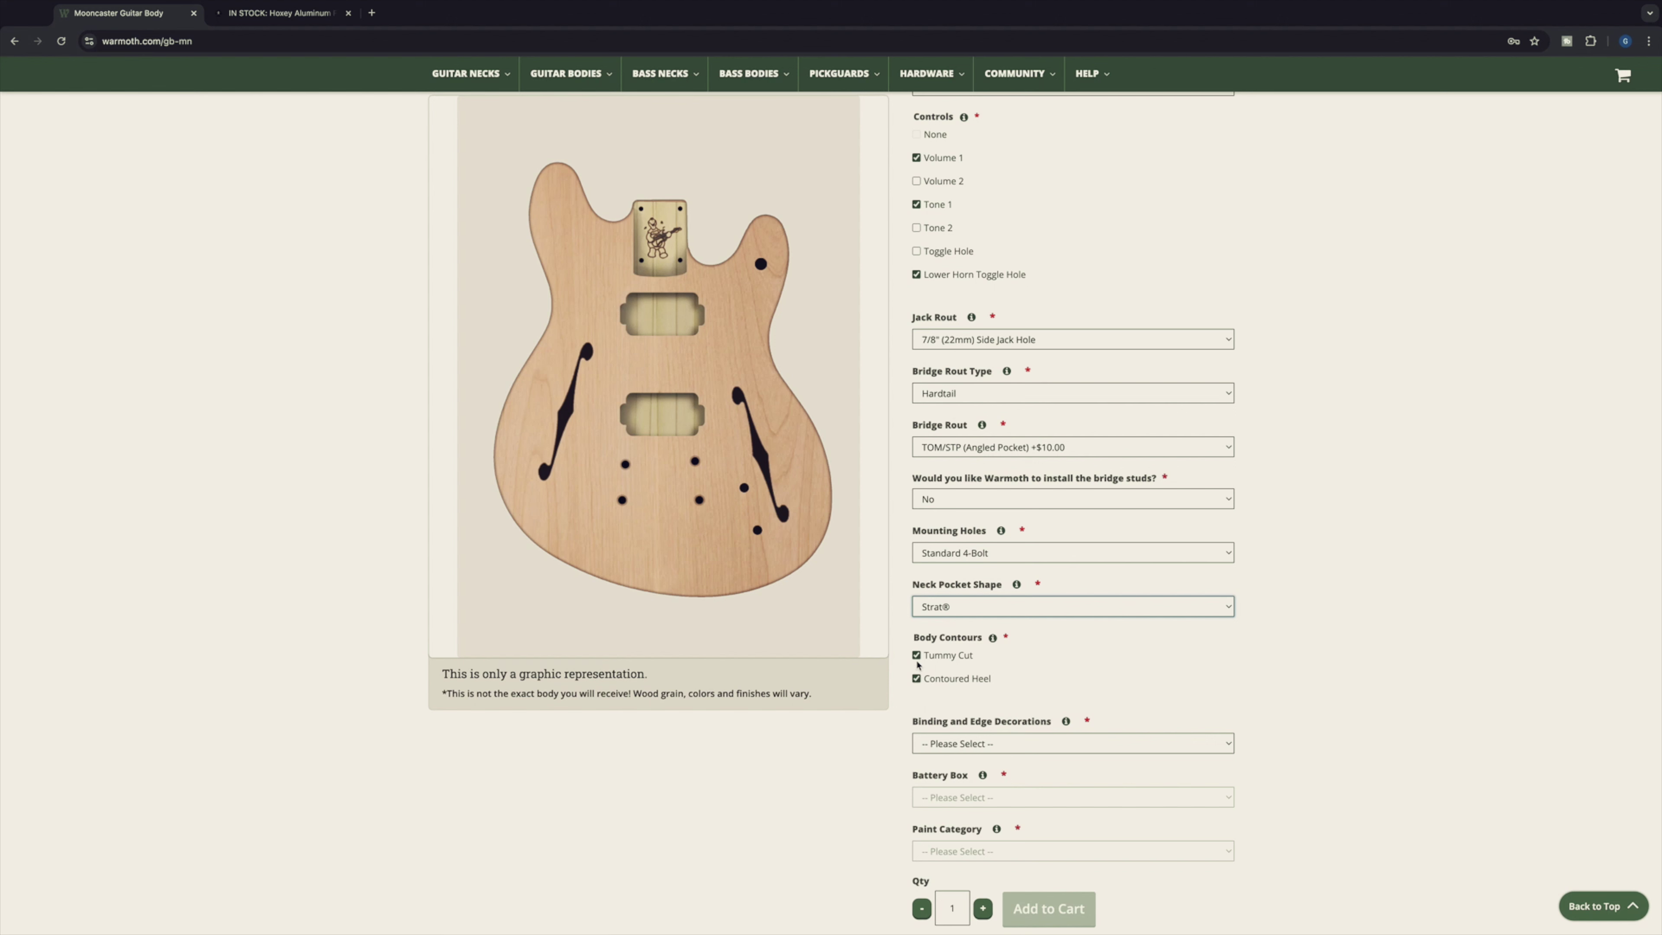
left_click(916, 670)
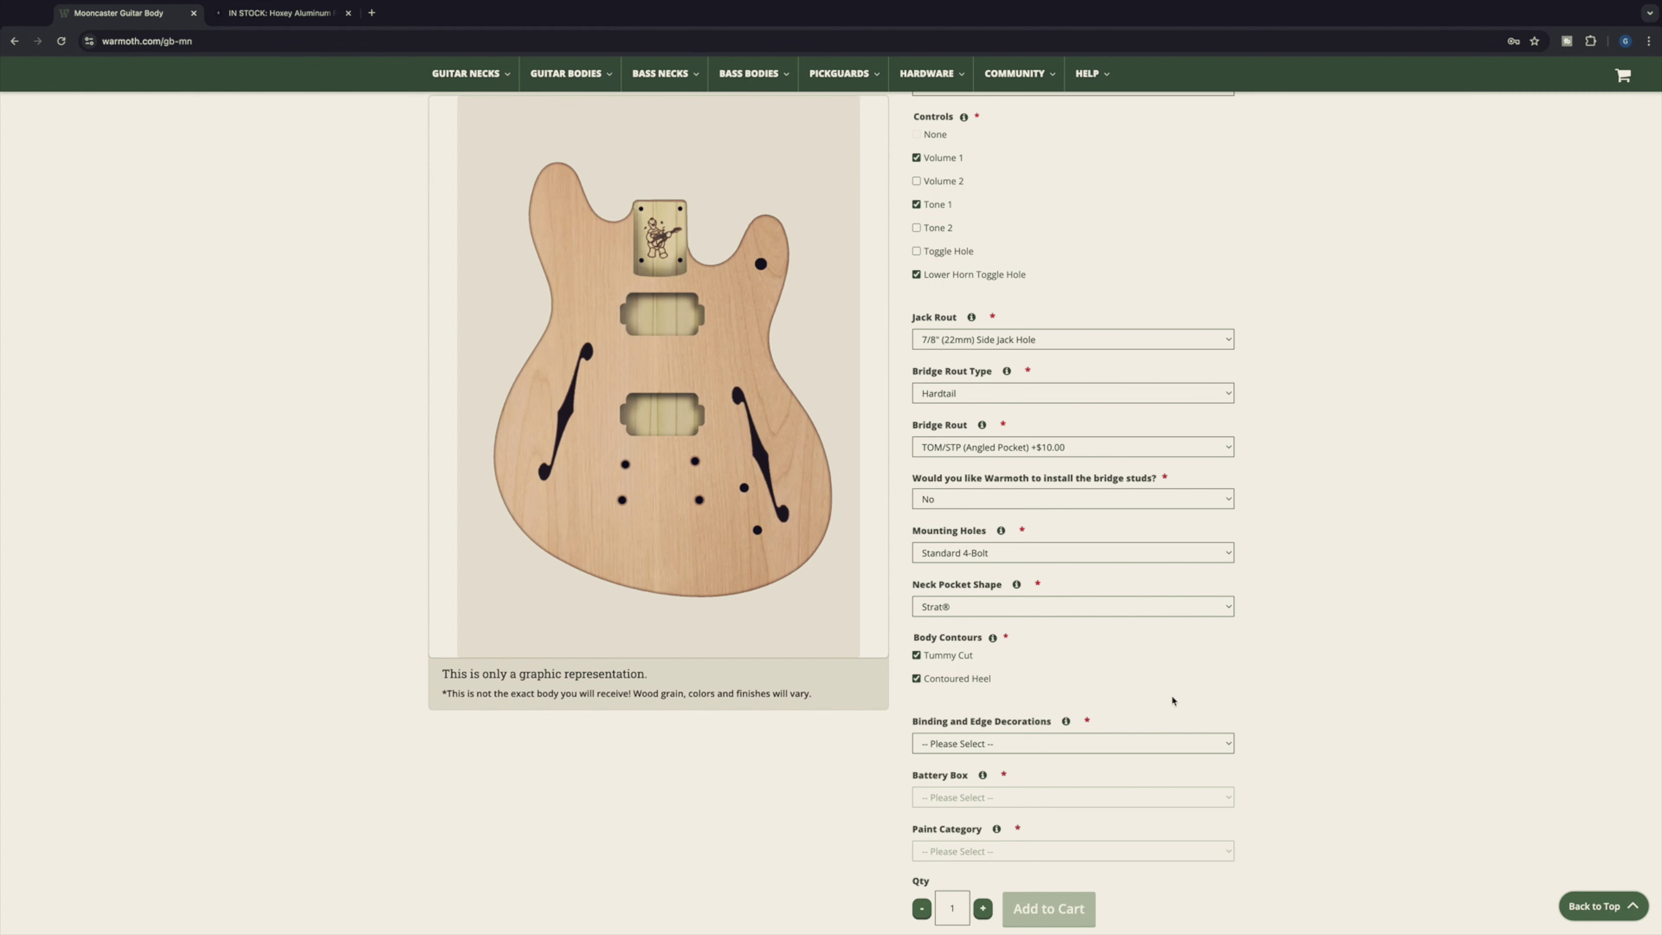
scroll(1172, 700, "down", 4)
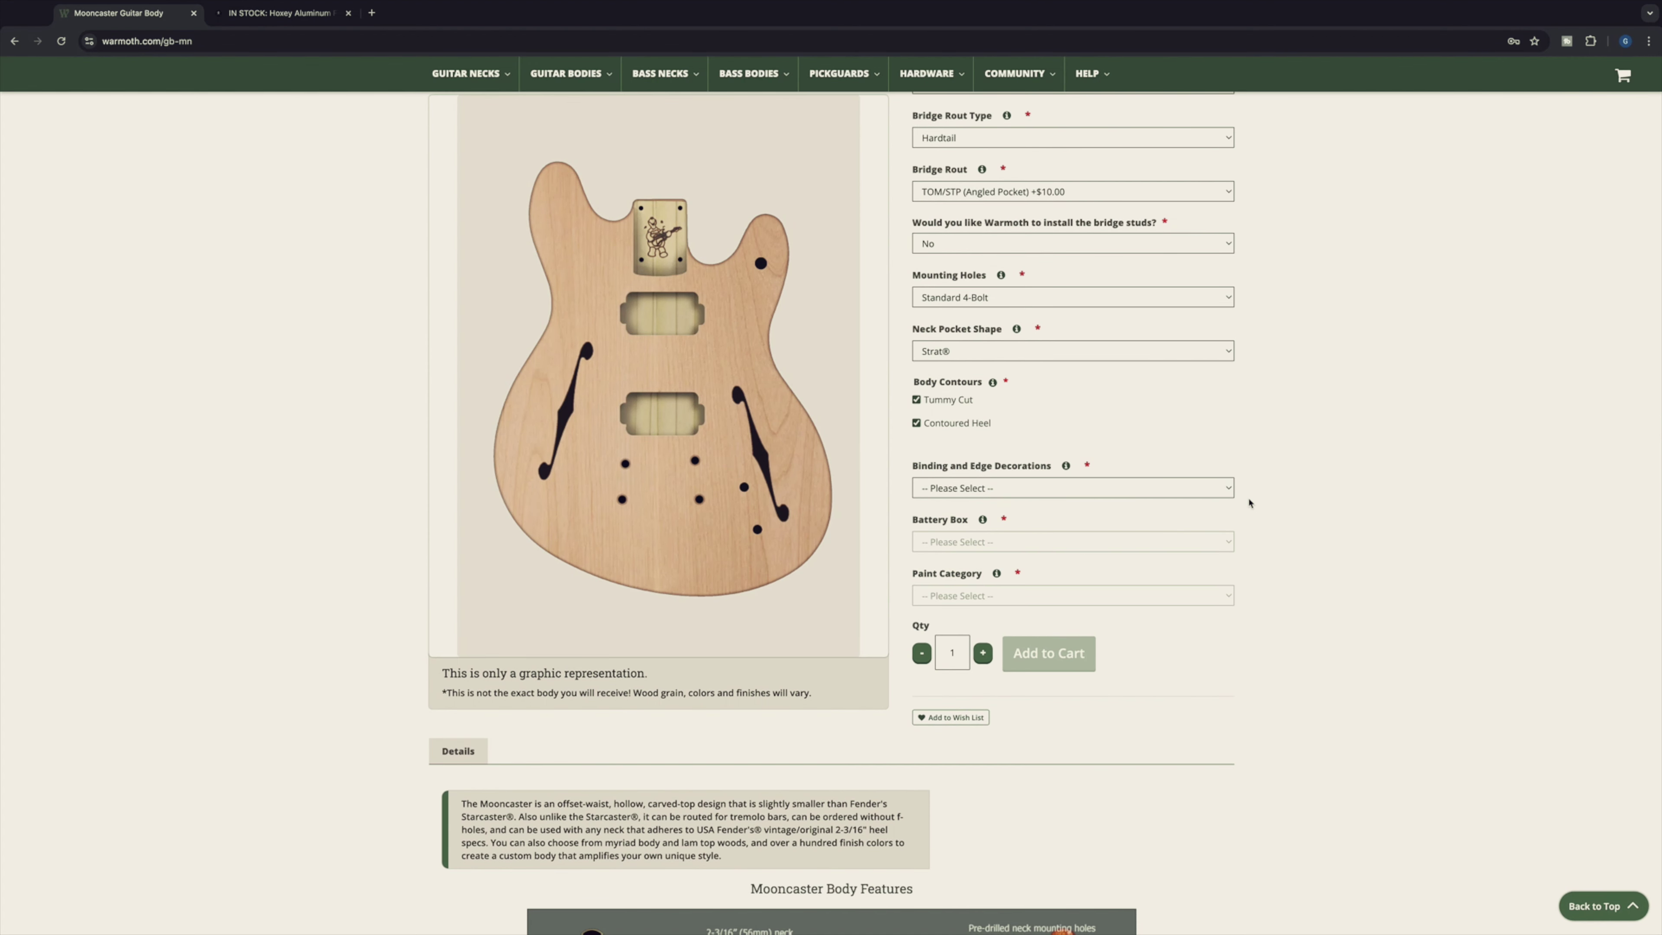
Add Black Binding (Carved Top) at +$135.00 as the edge decoration.
left_click(1229, 489)
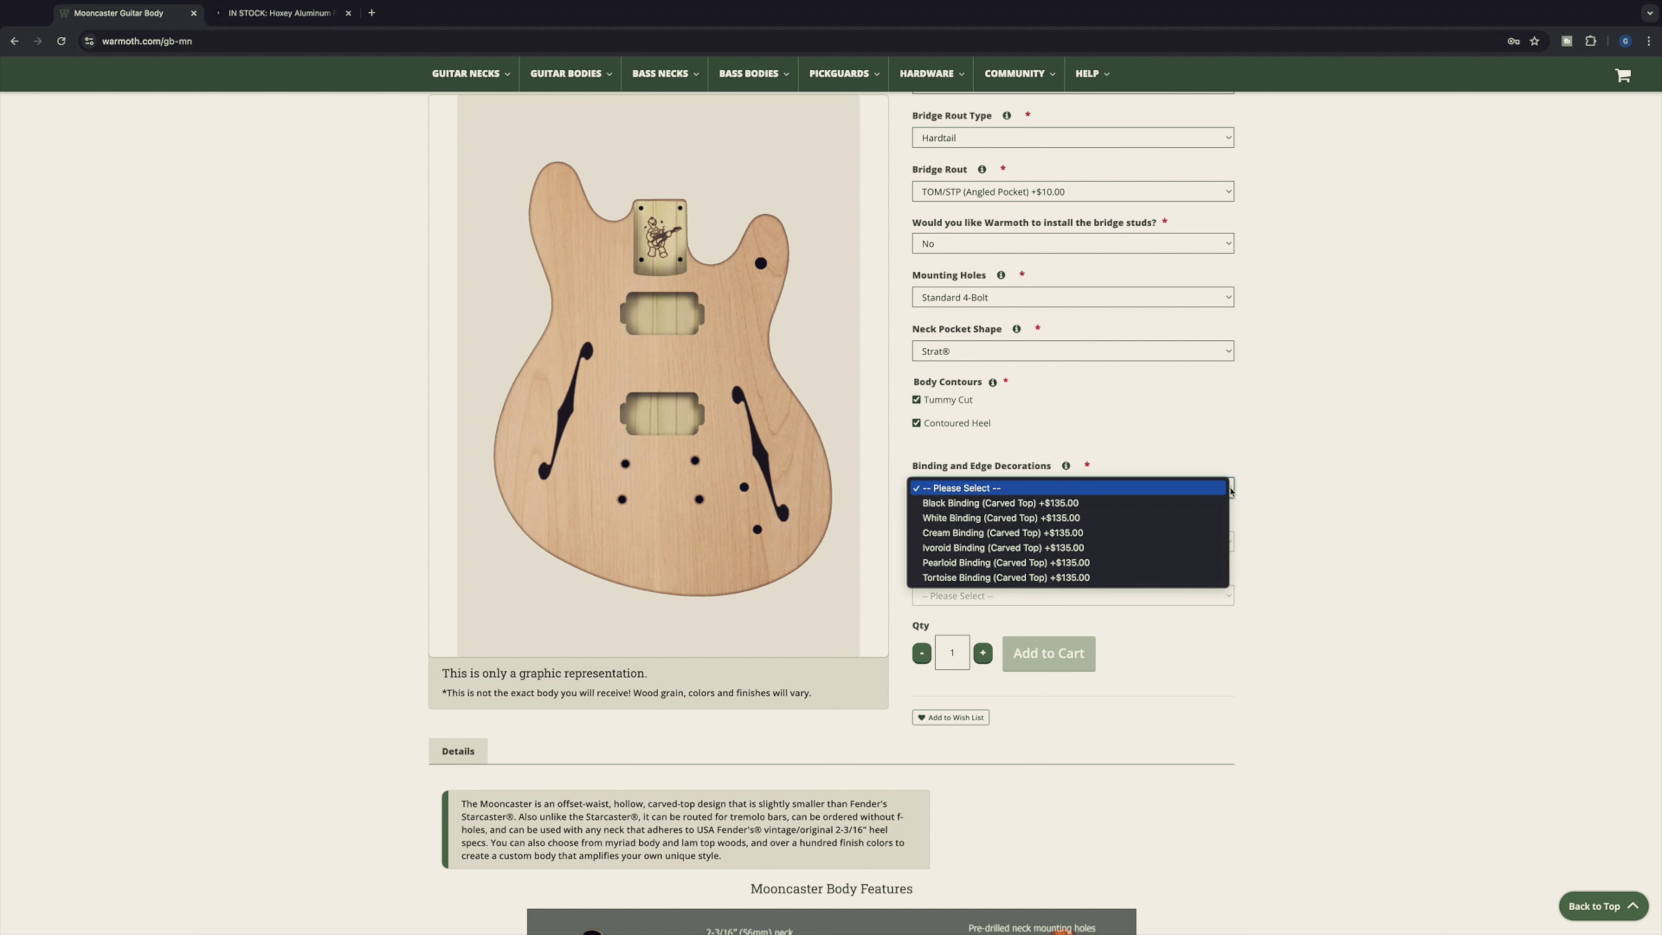
left_click(1277, 489)
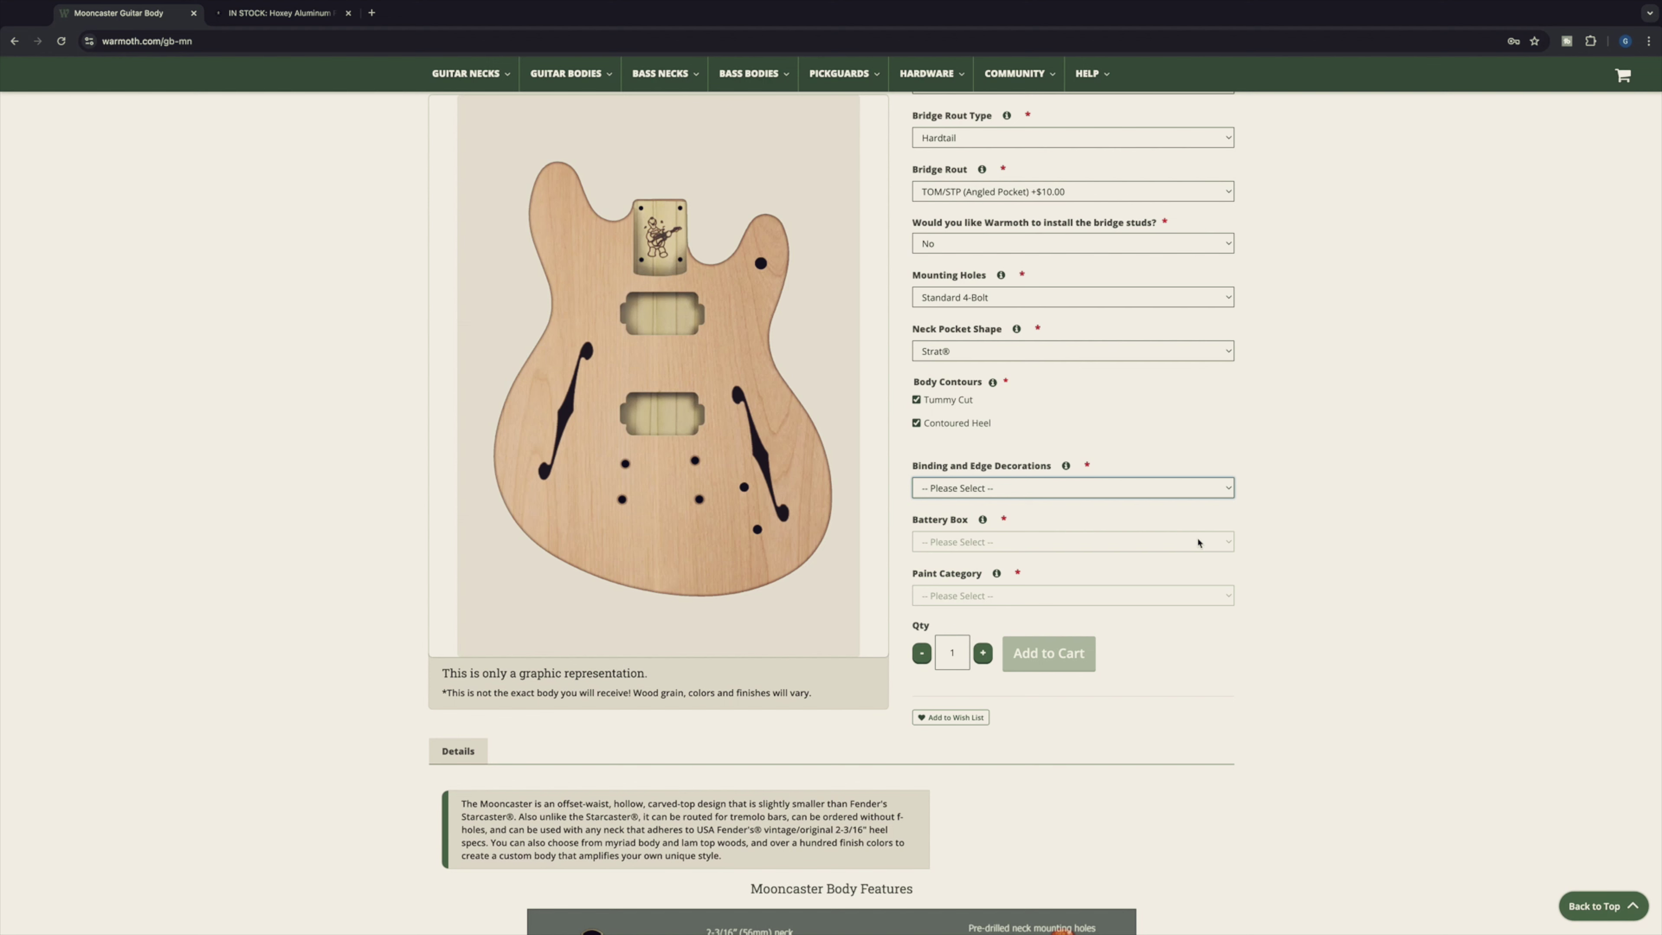
left_click(1222, 543)
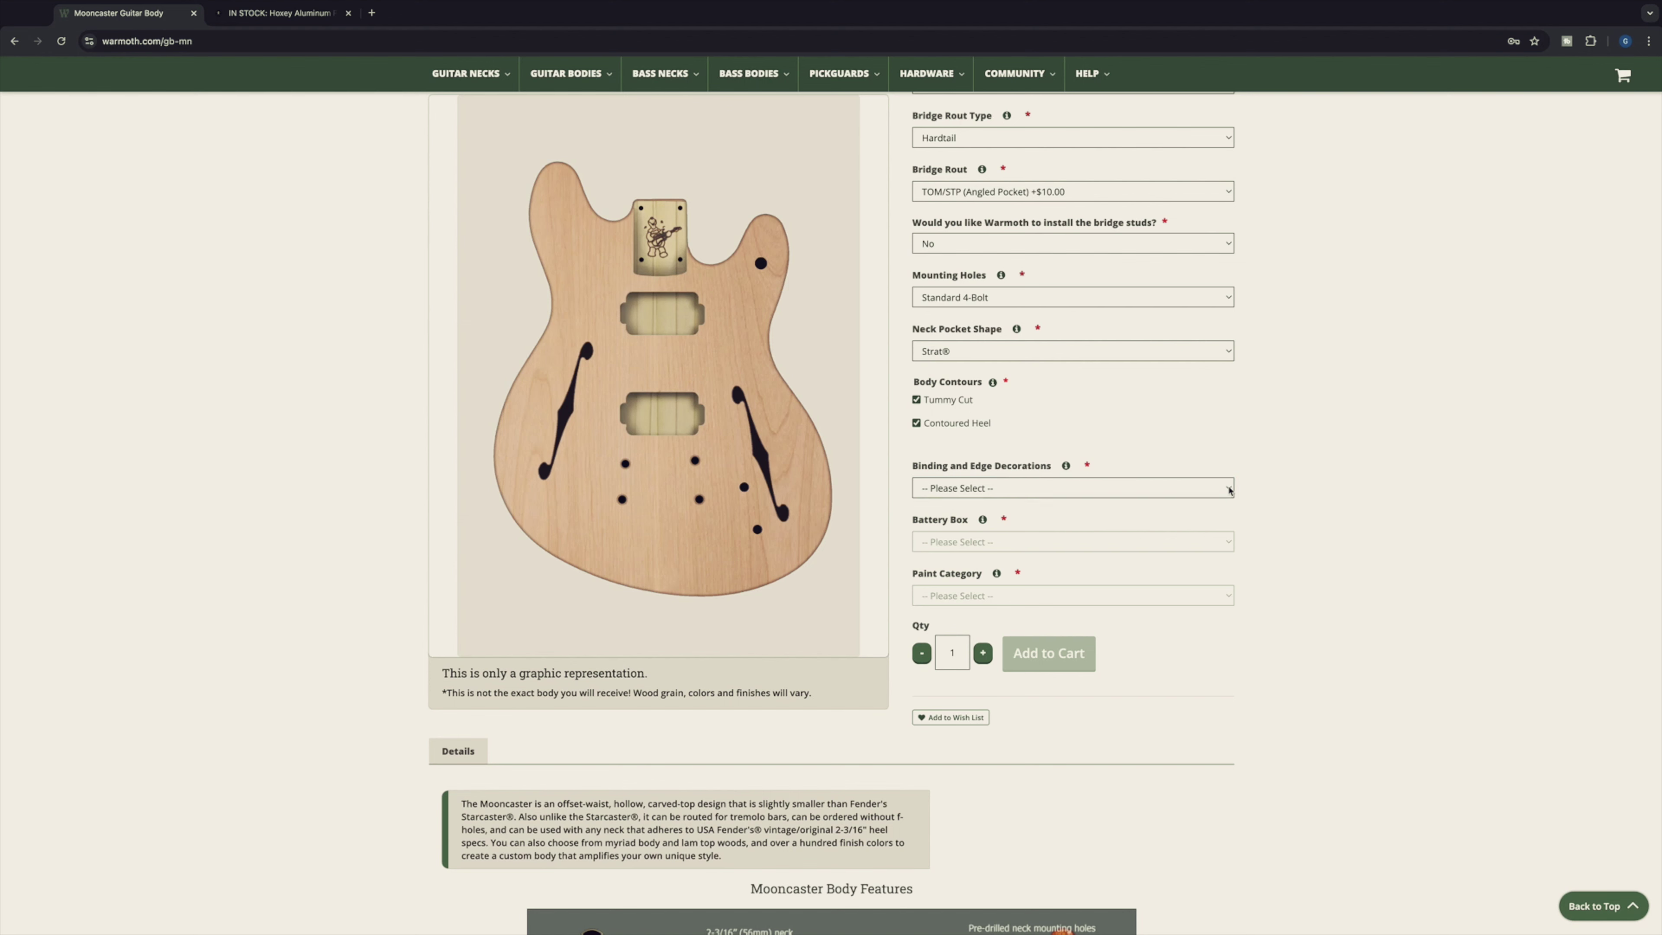
left_click(1229, 490)
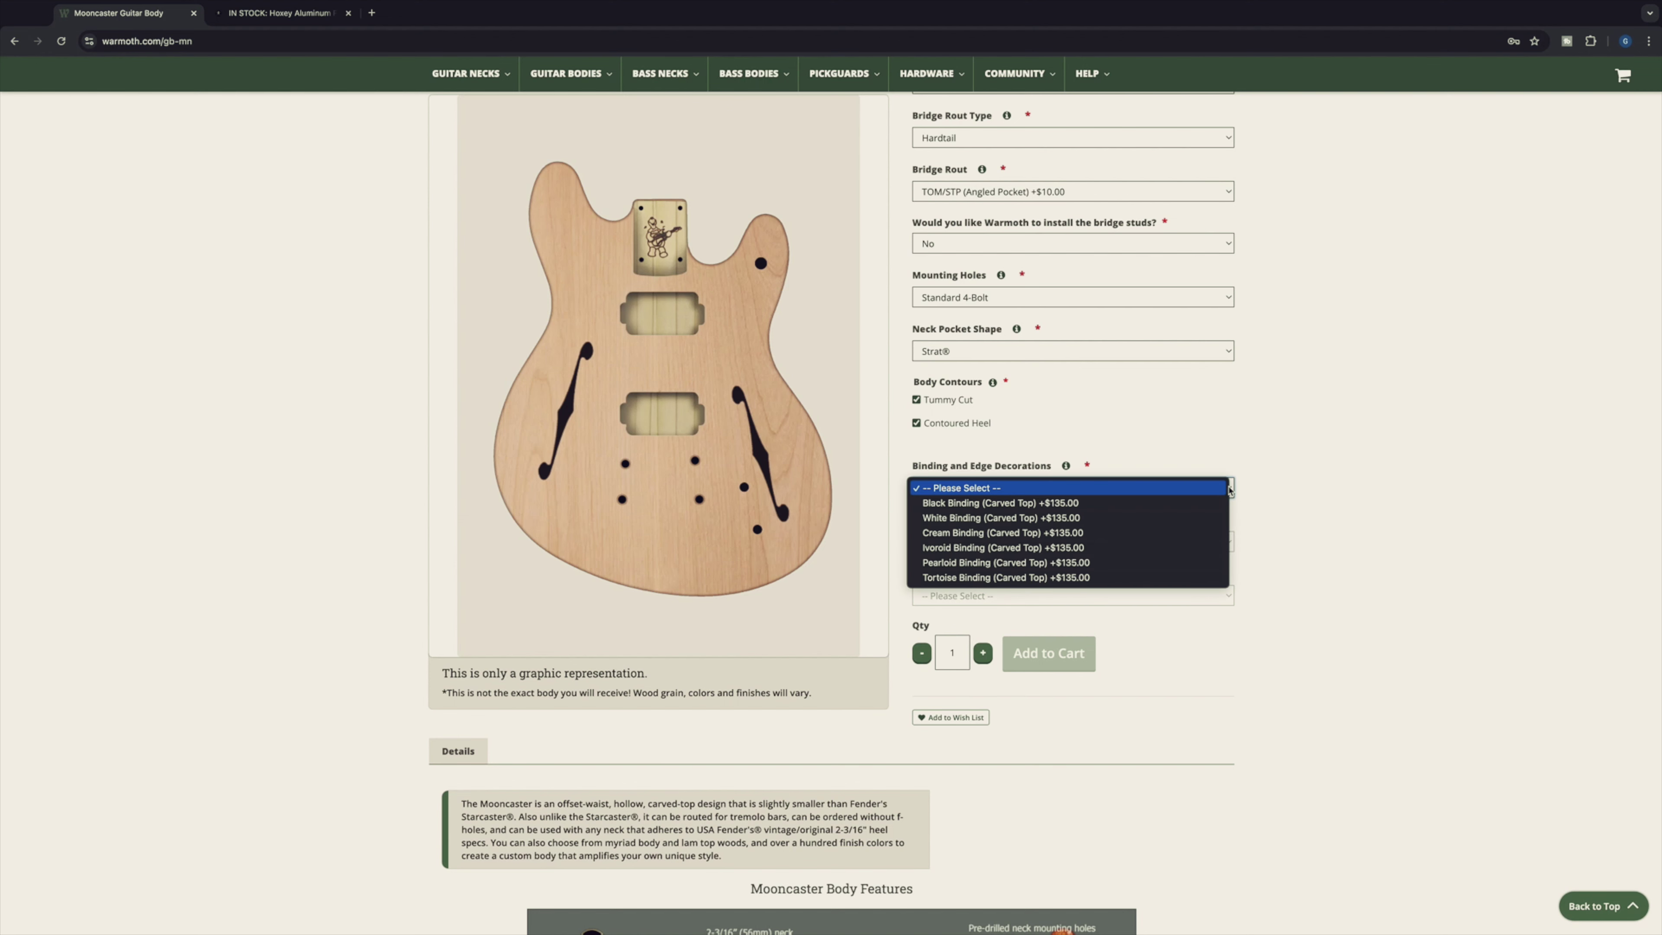
left_click(1213, 503)
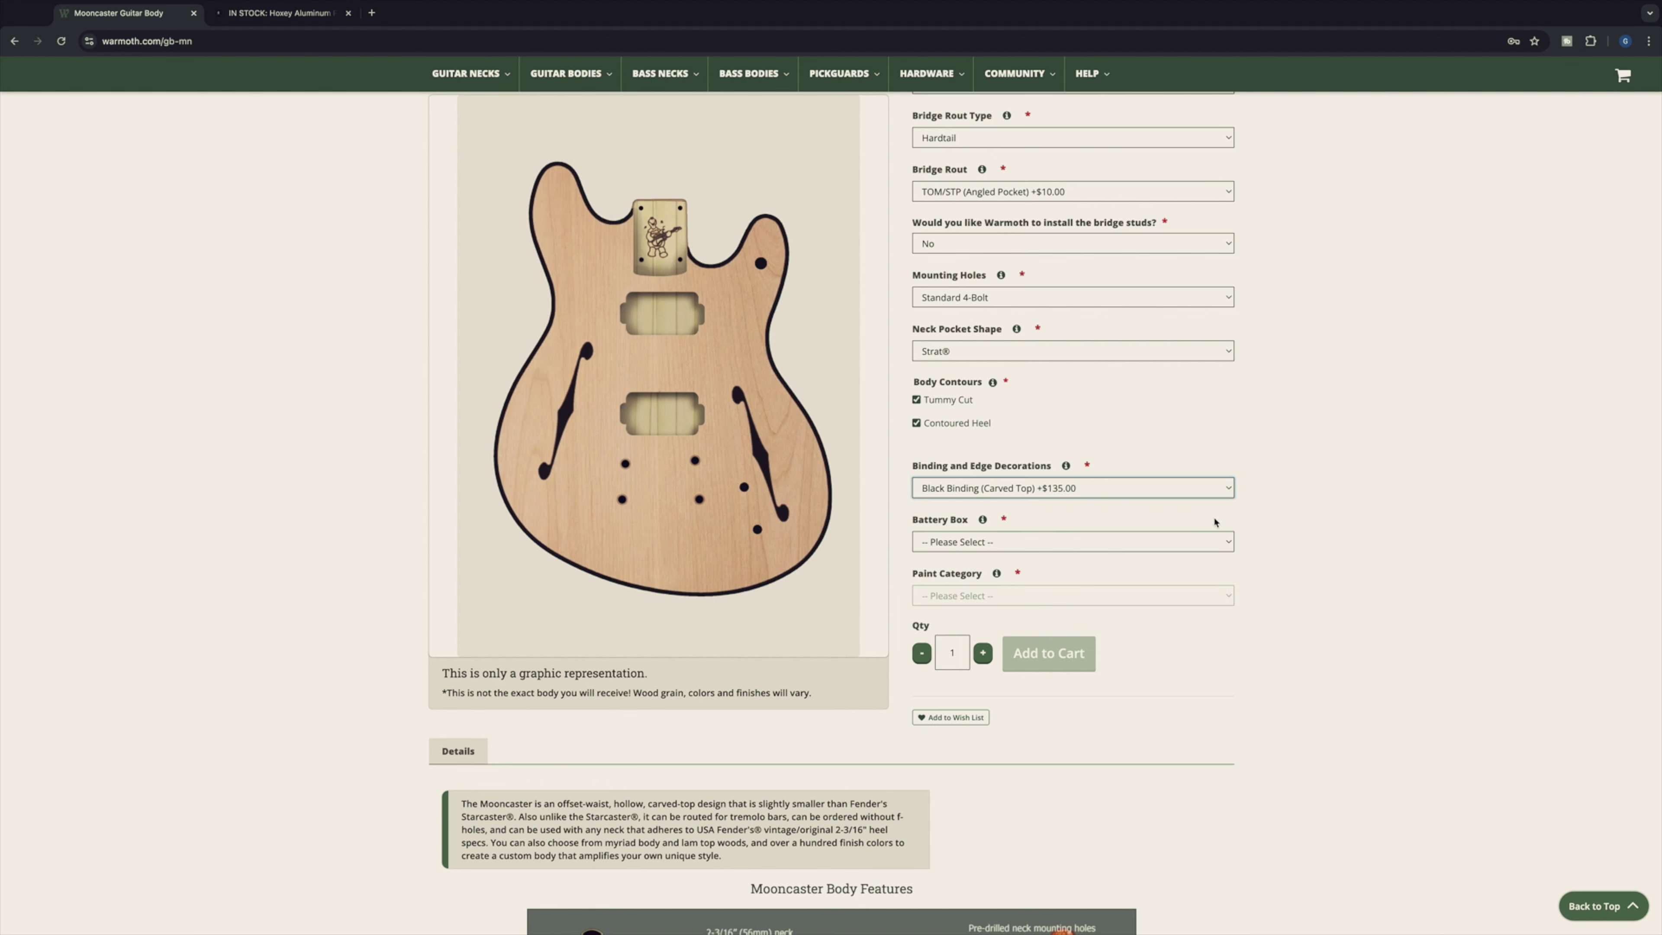
Set the Battery Box option to None.
left_click(1230, 542)
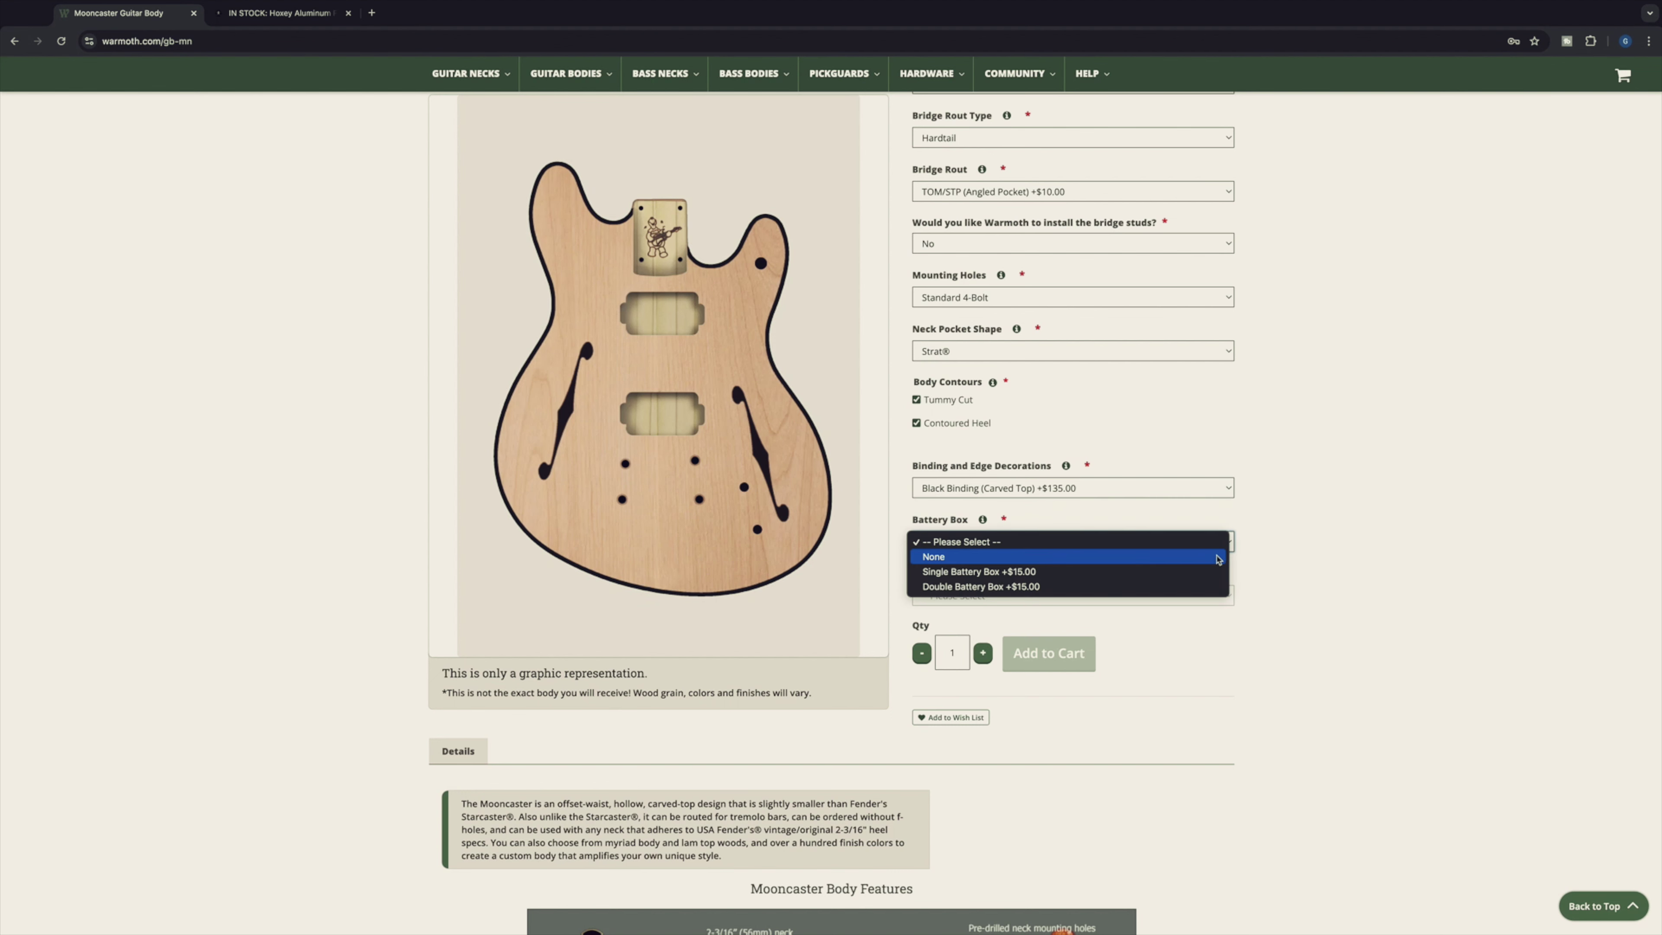
left_click(1218, 557)
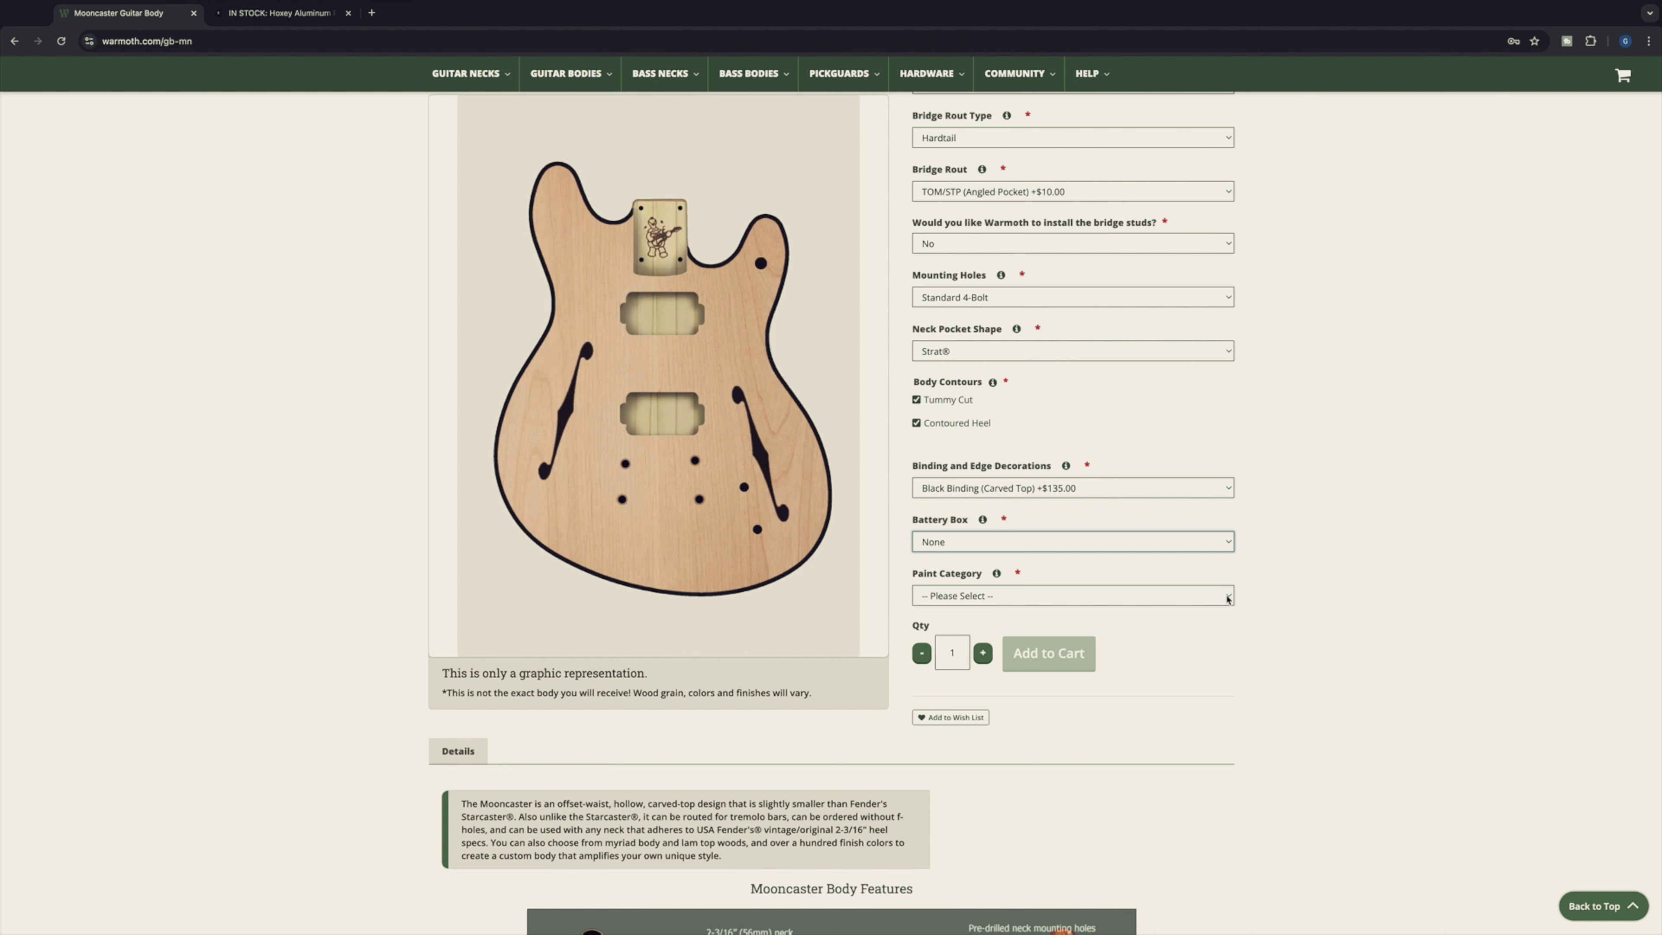
left_click(1228, 599)
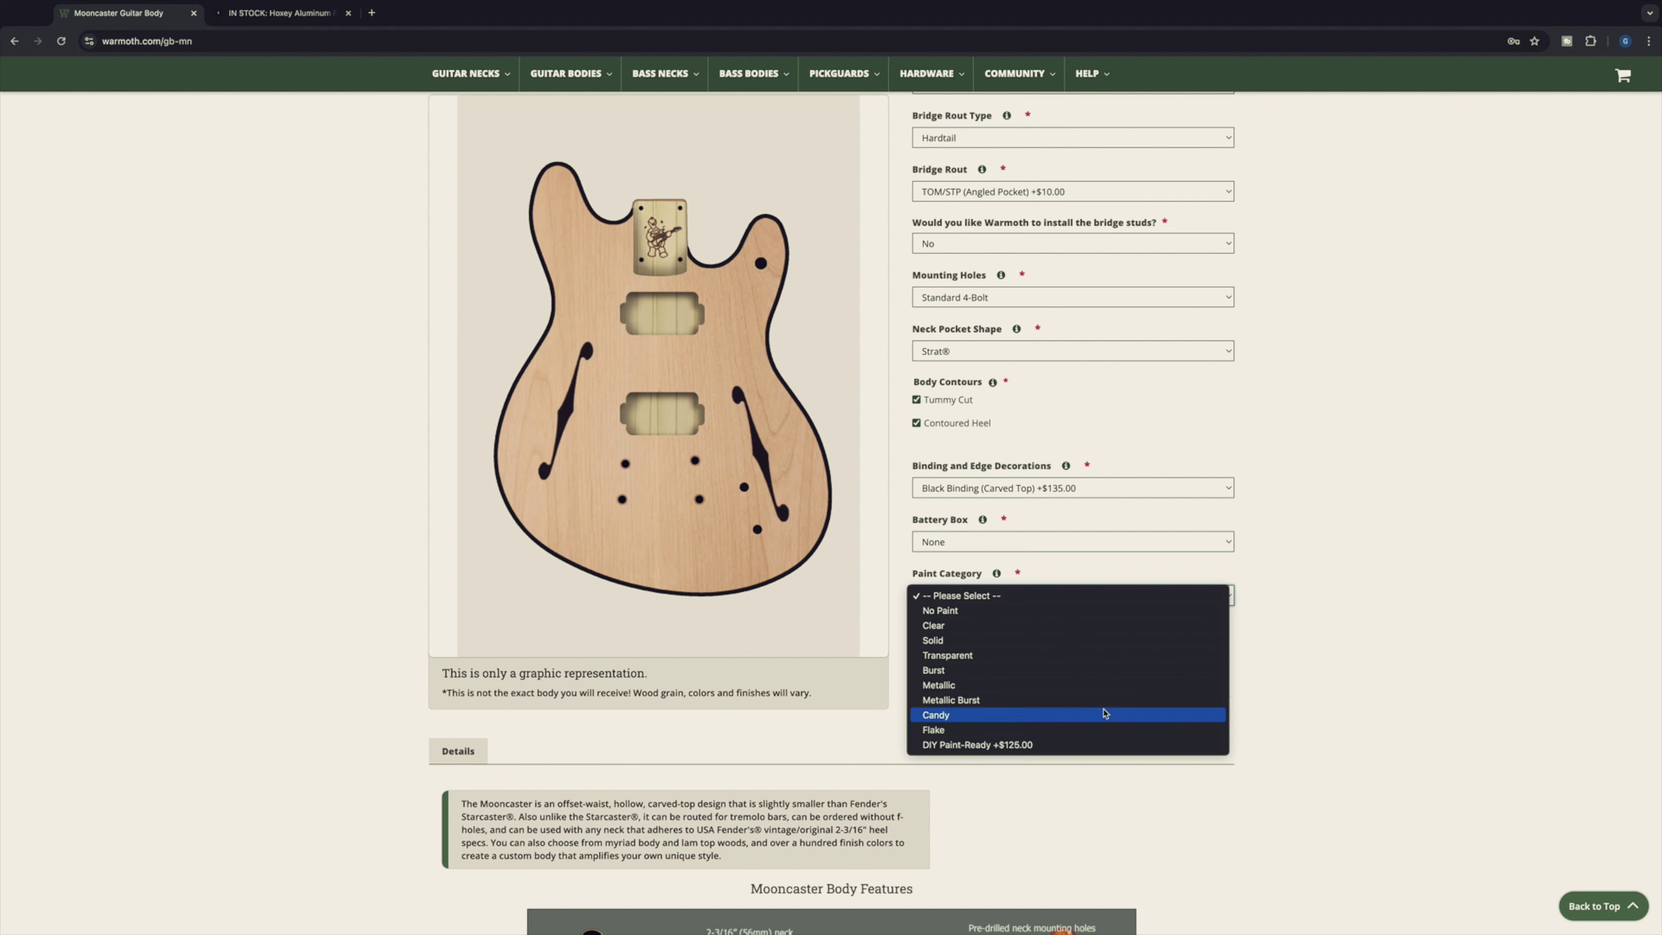
Switch Paint Category to Metallic and preview Aluminum, Burgundy Mist and Lake Placid Blue tops.
left_click(1102, 685)
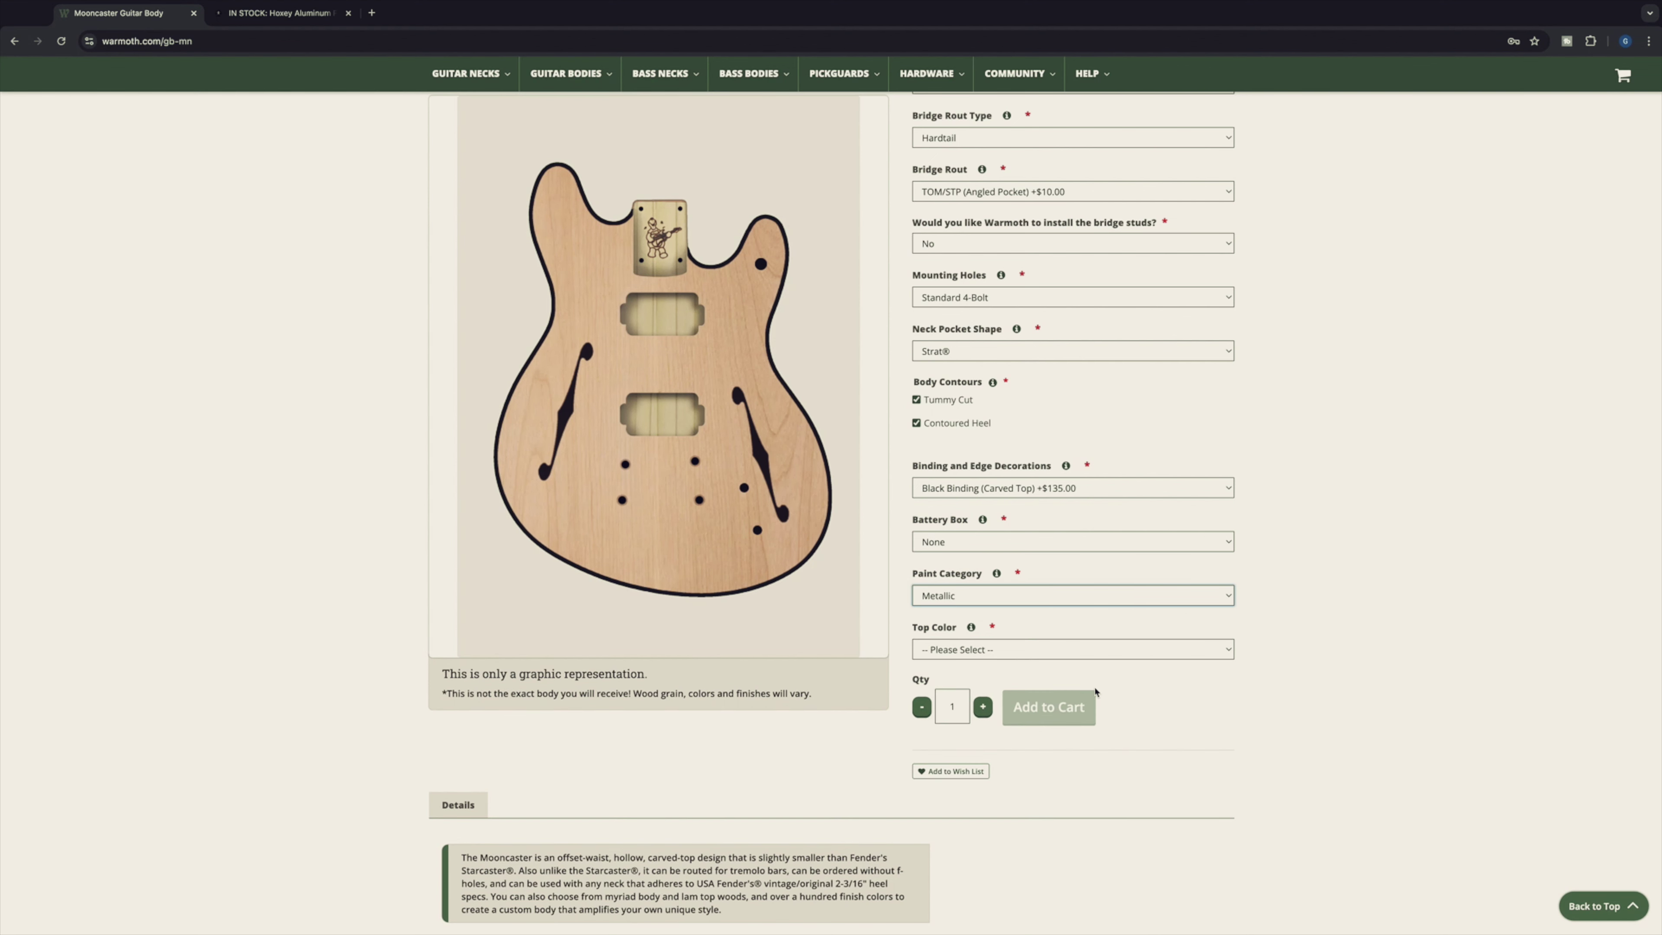
left_click(1229, 653)
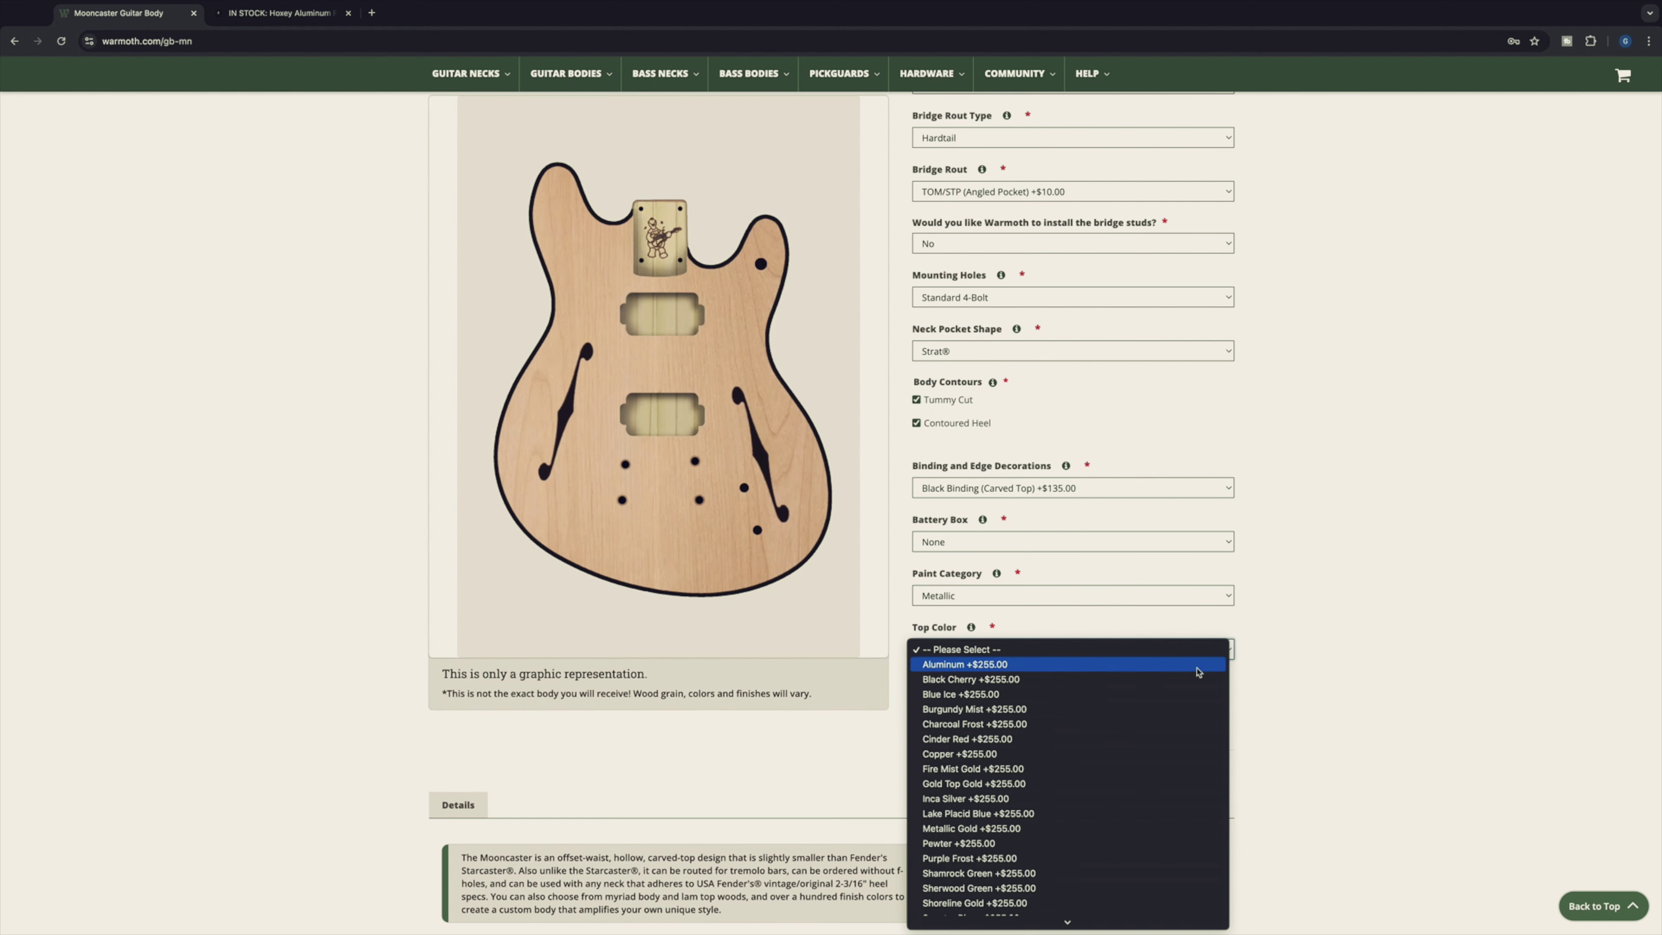
left_click(1190, 665)
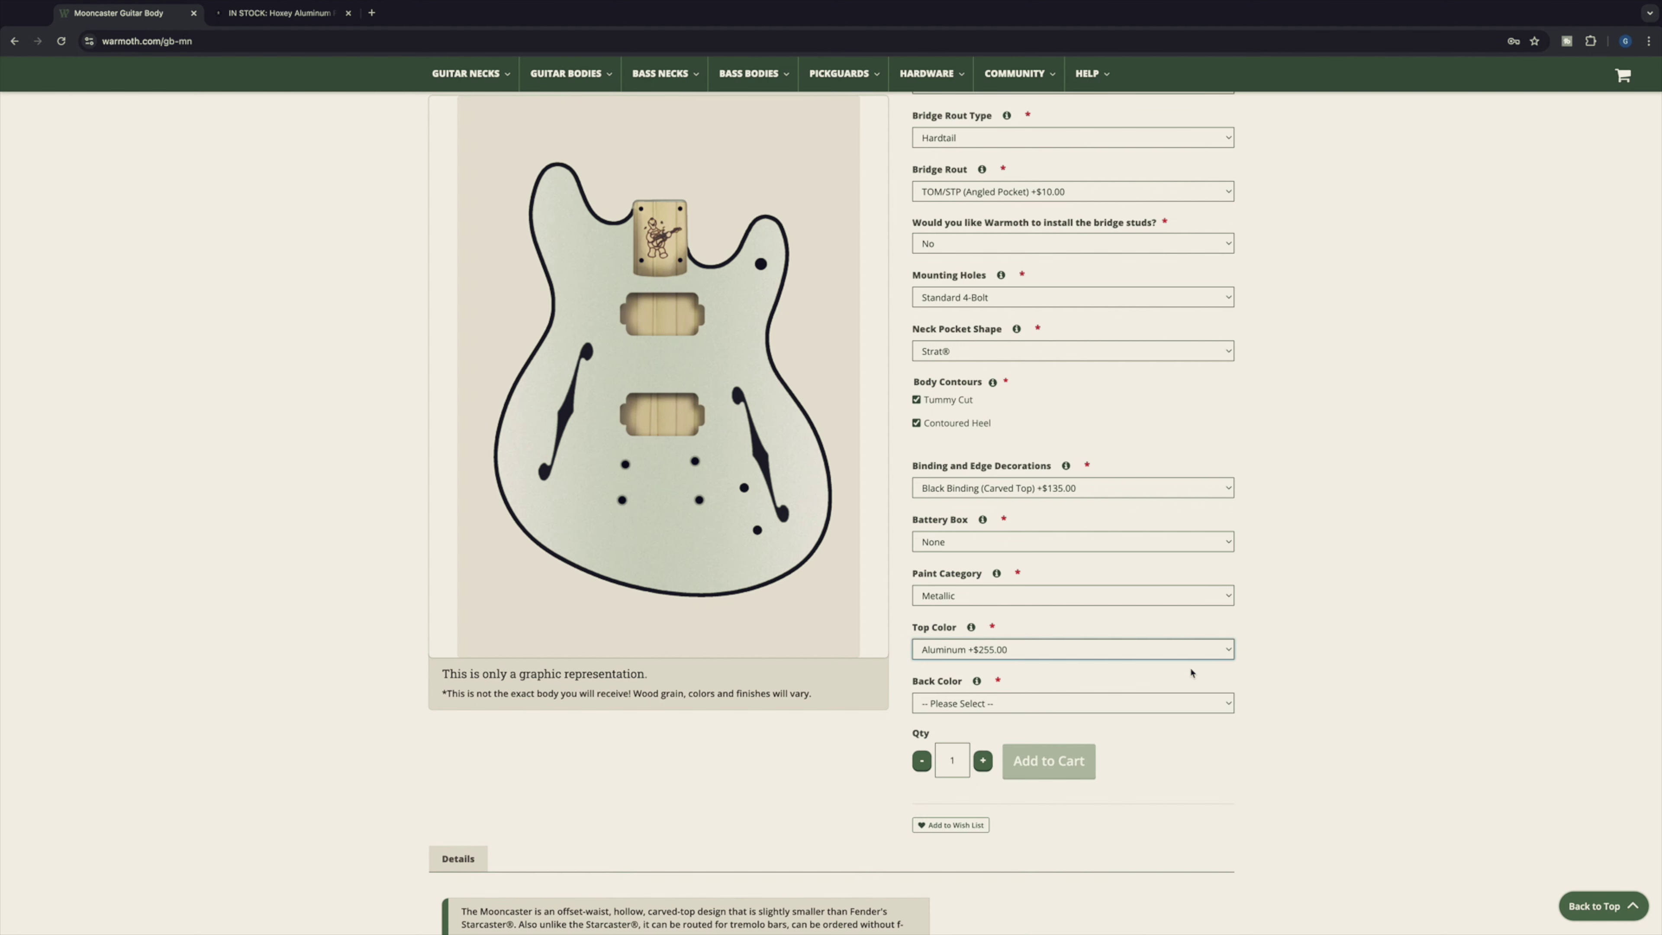
left_click(1229, 651)
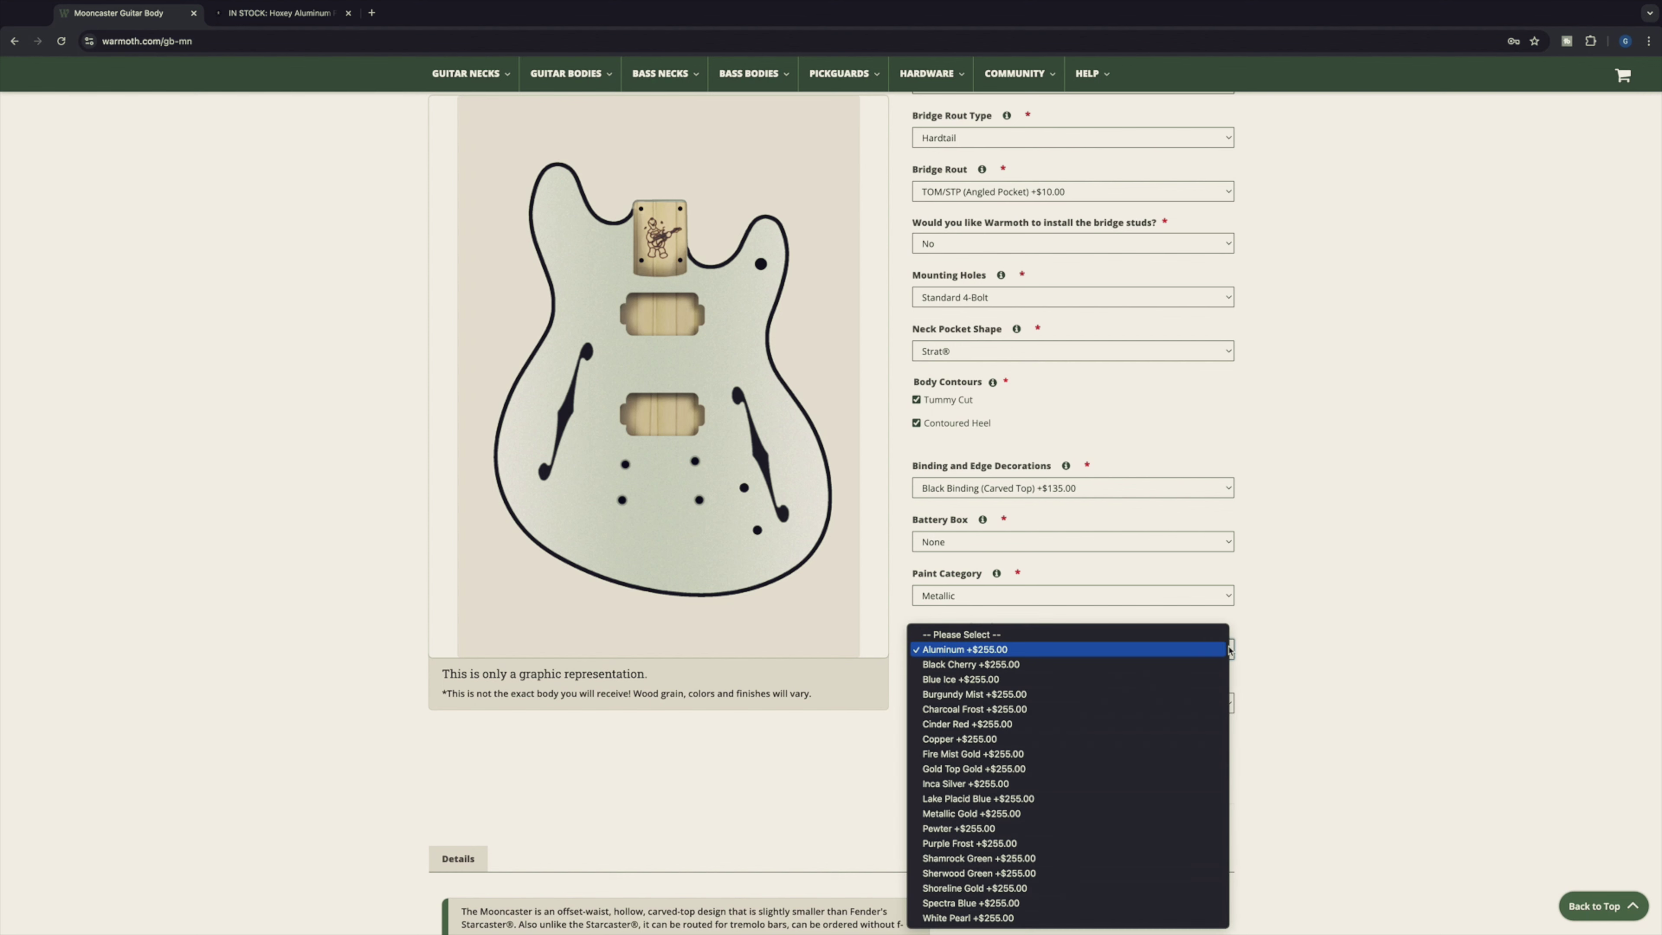
left_click(1190, 694)
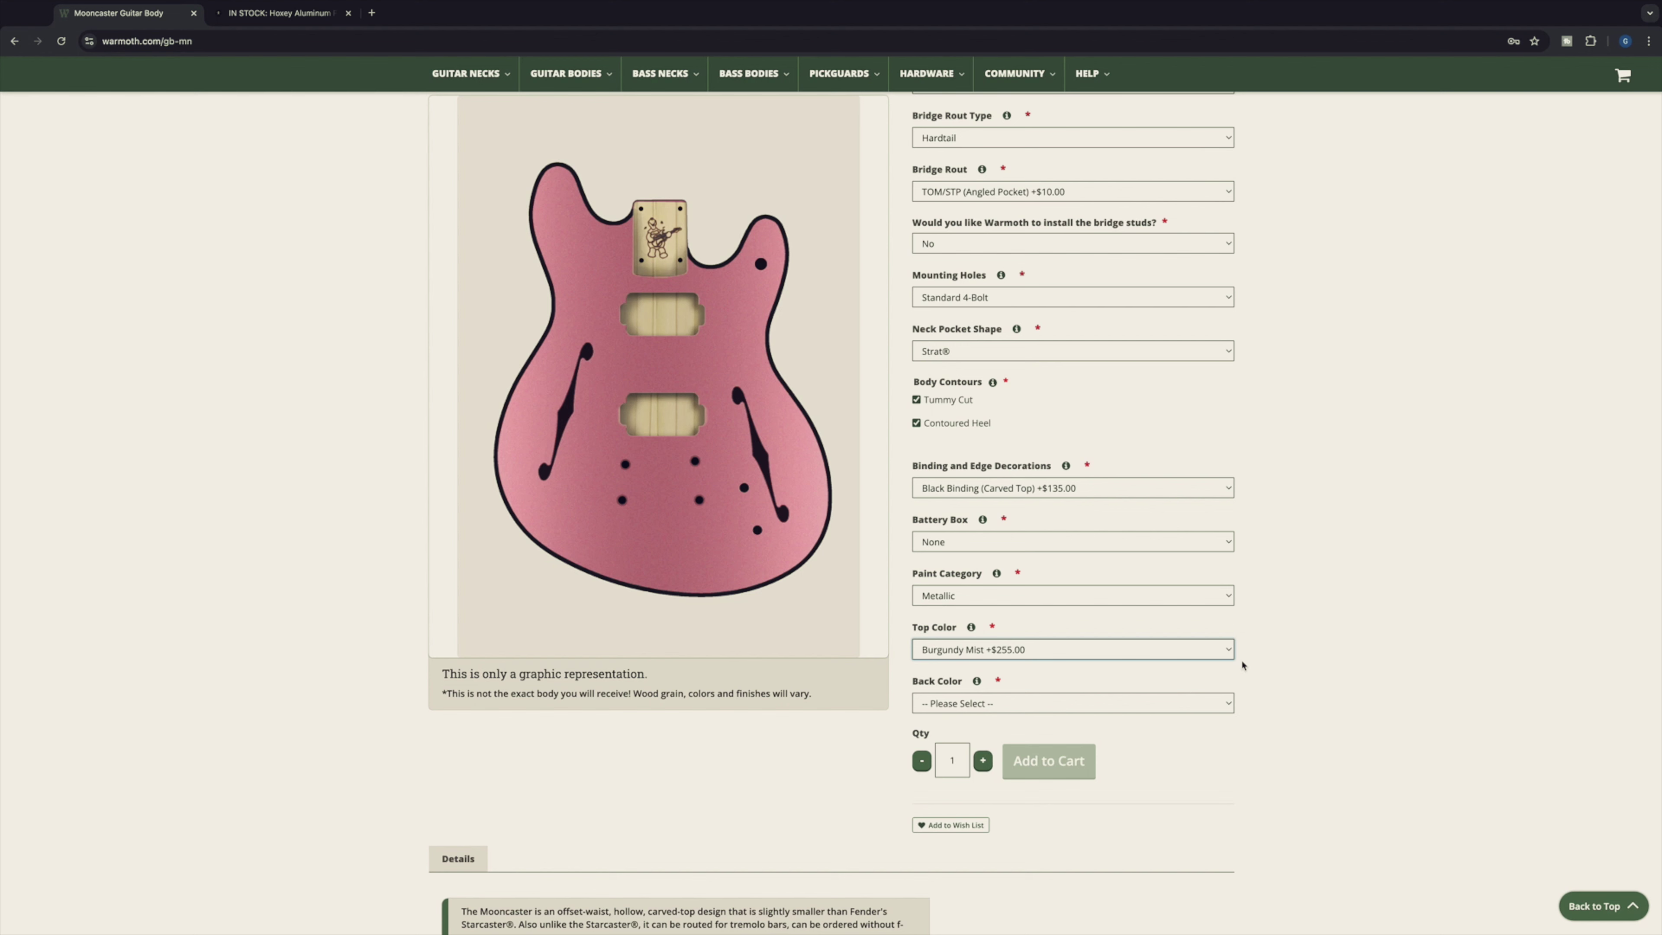
left_click(1228, 650)
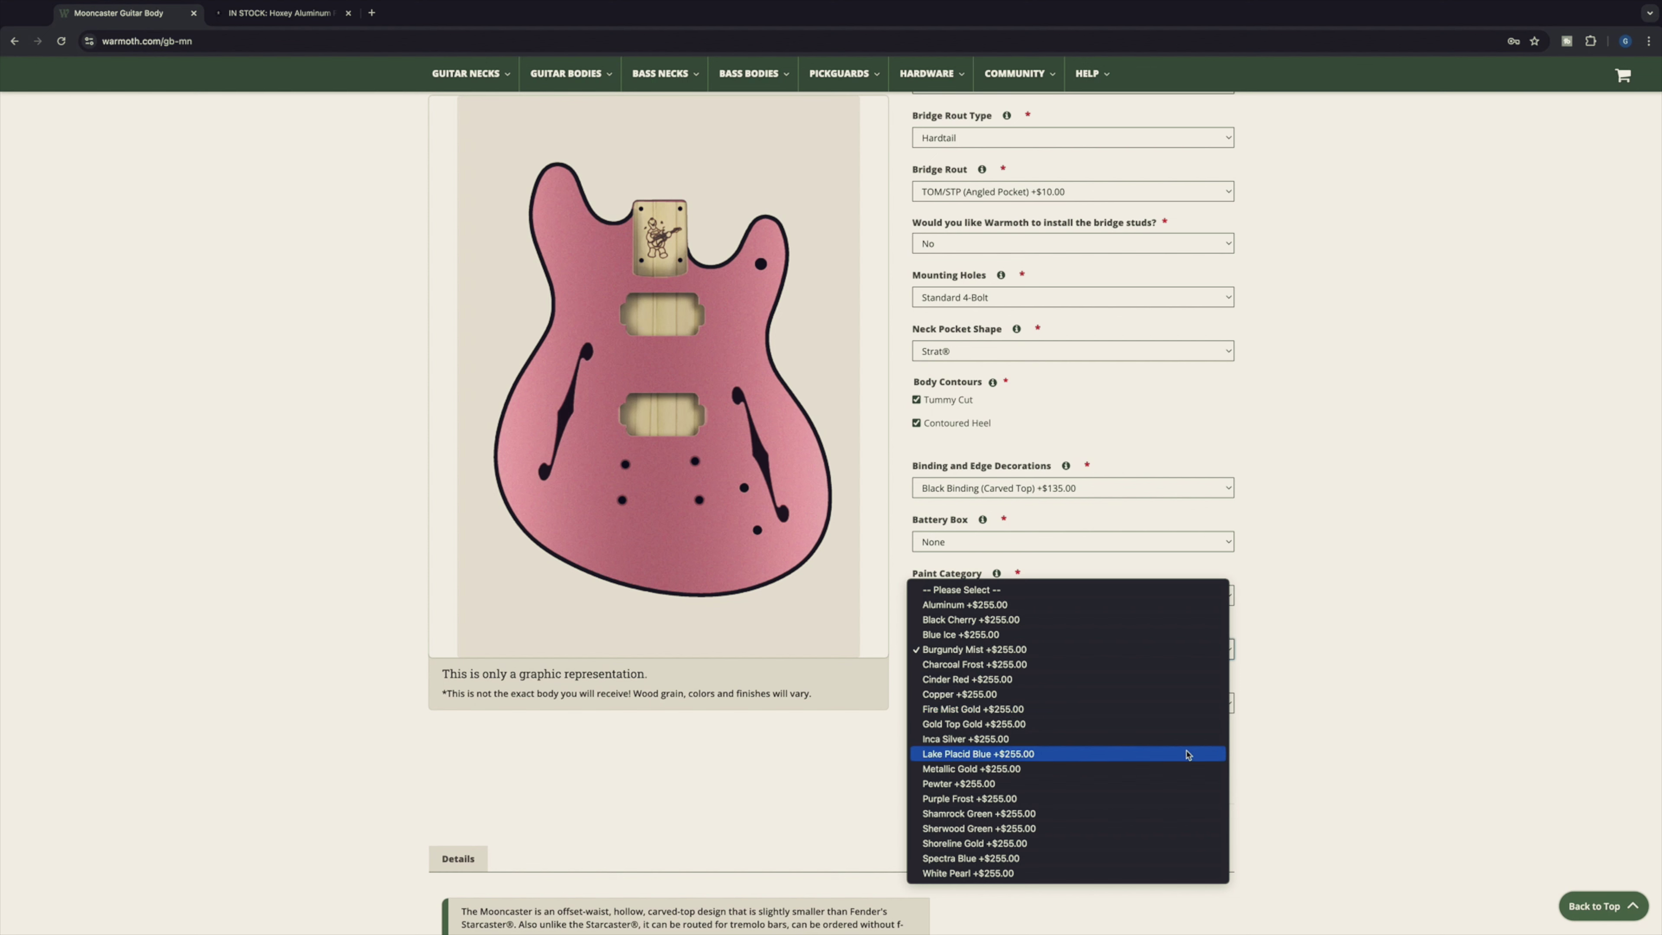
key("Escape")
key("l")
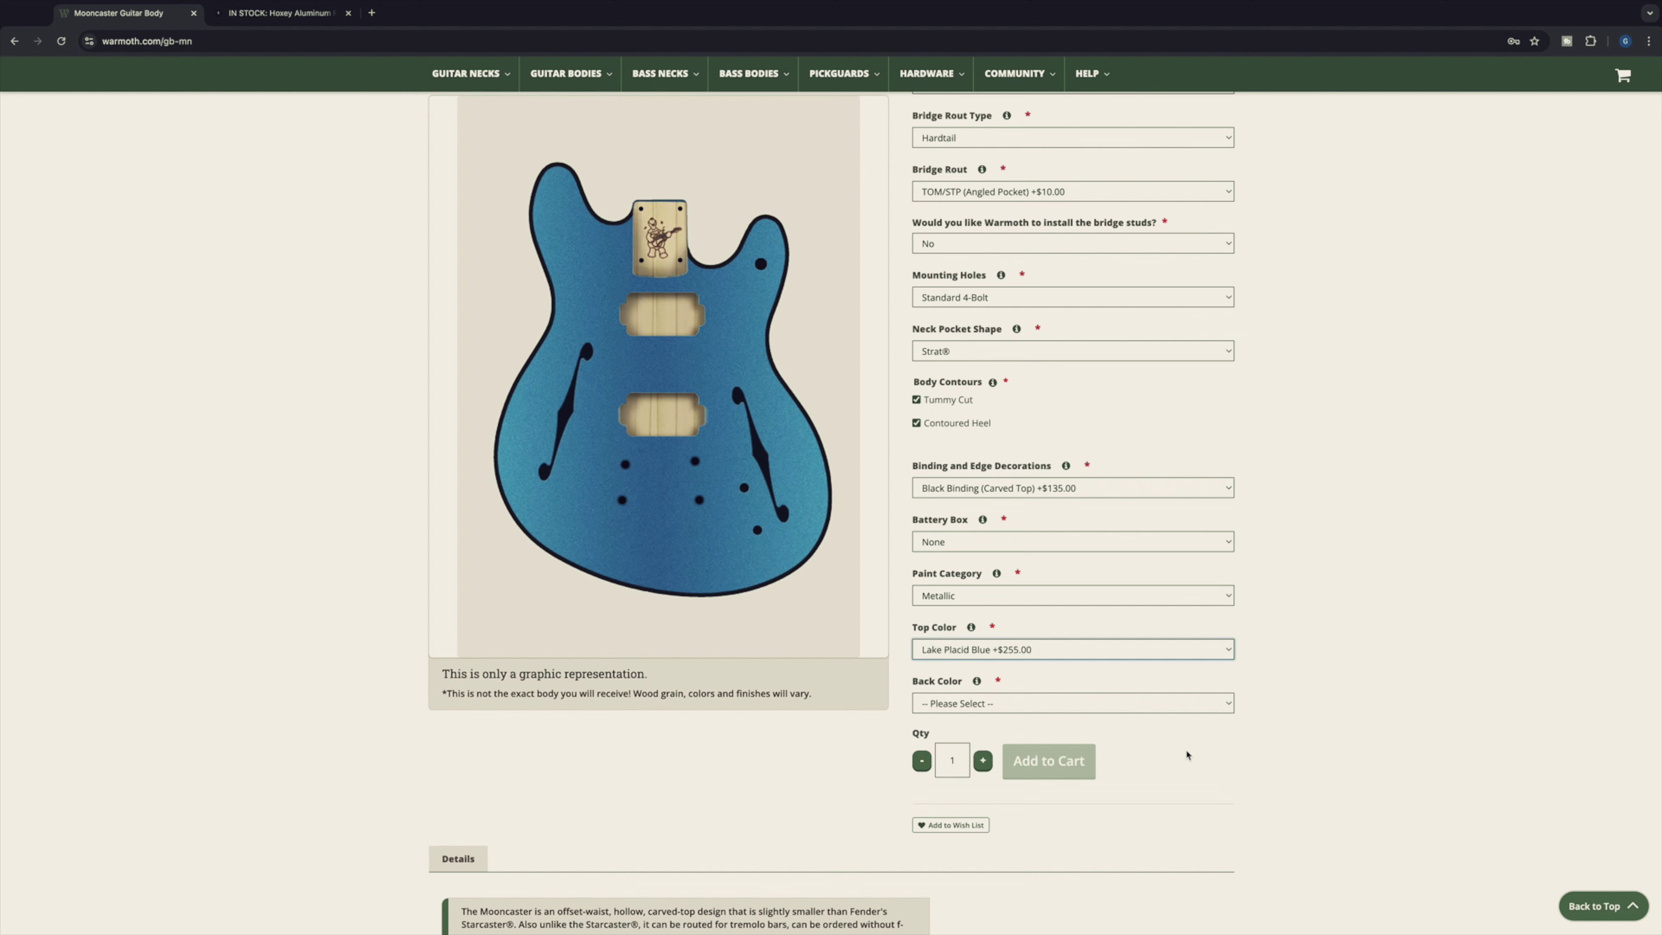
Preview Purple Frost and Shamrock Green, then settle on a Spectra Blue (+$255.00) top colour.
left_click(1228, 653)
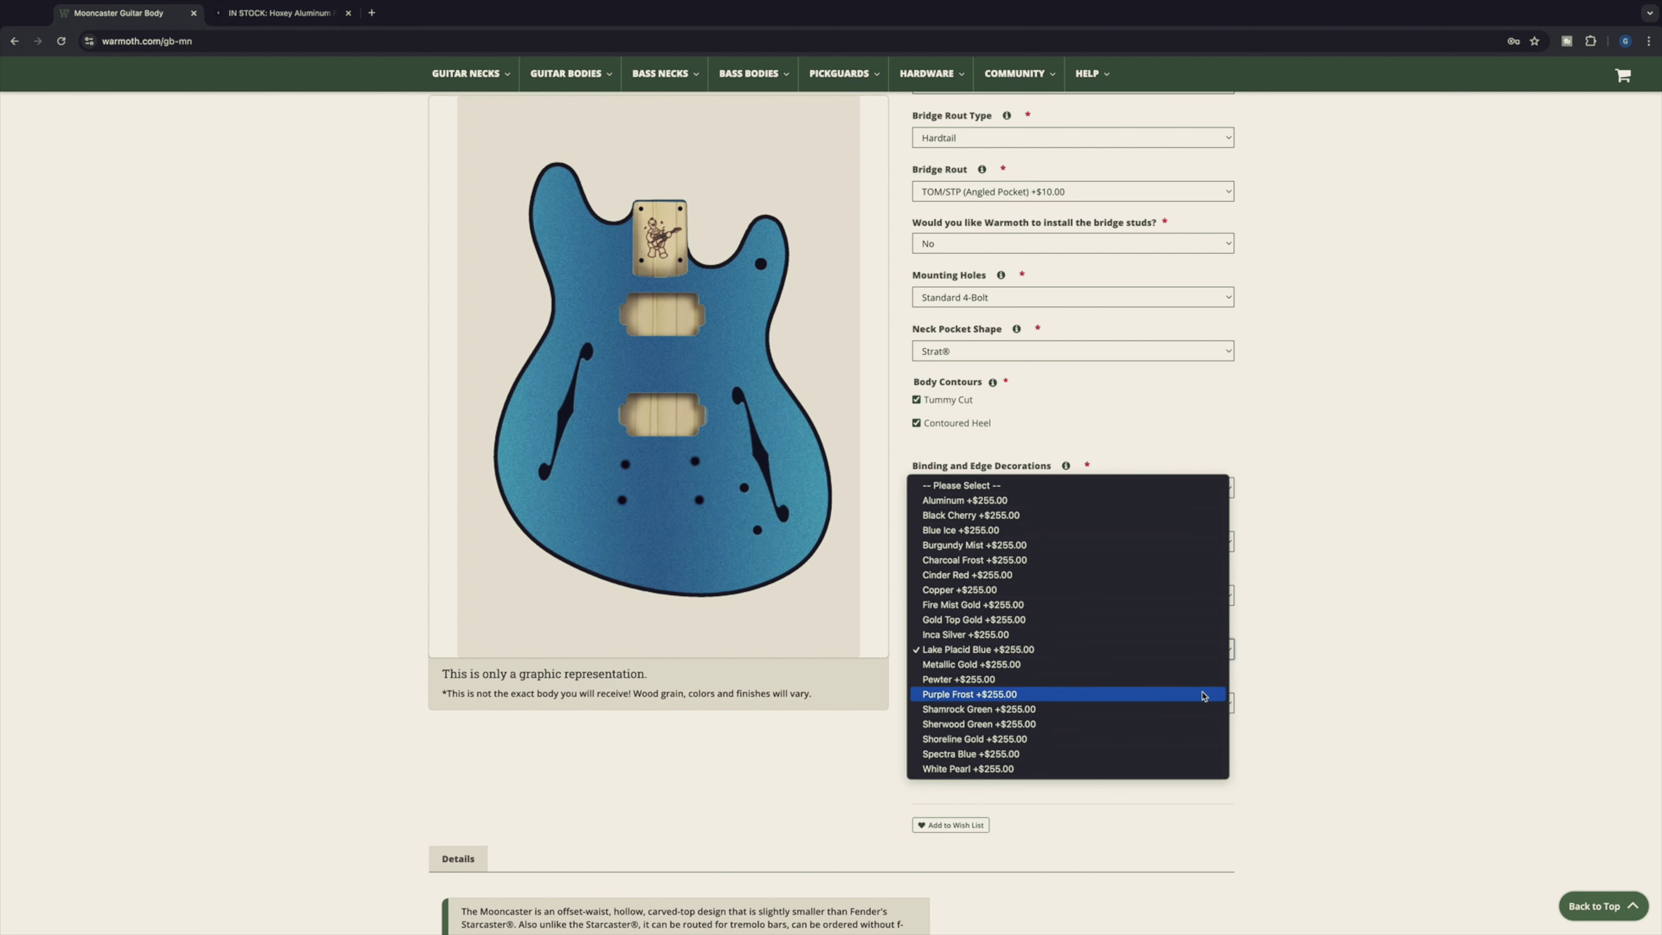
left_click(1203, 695)
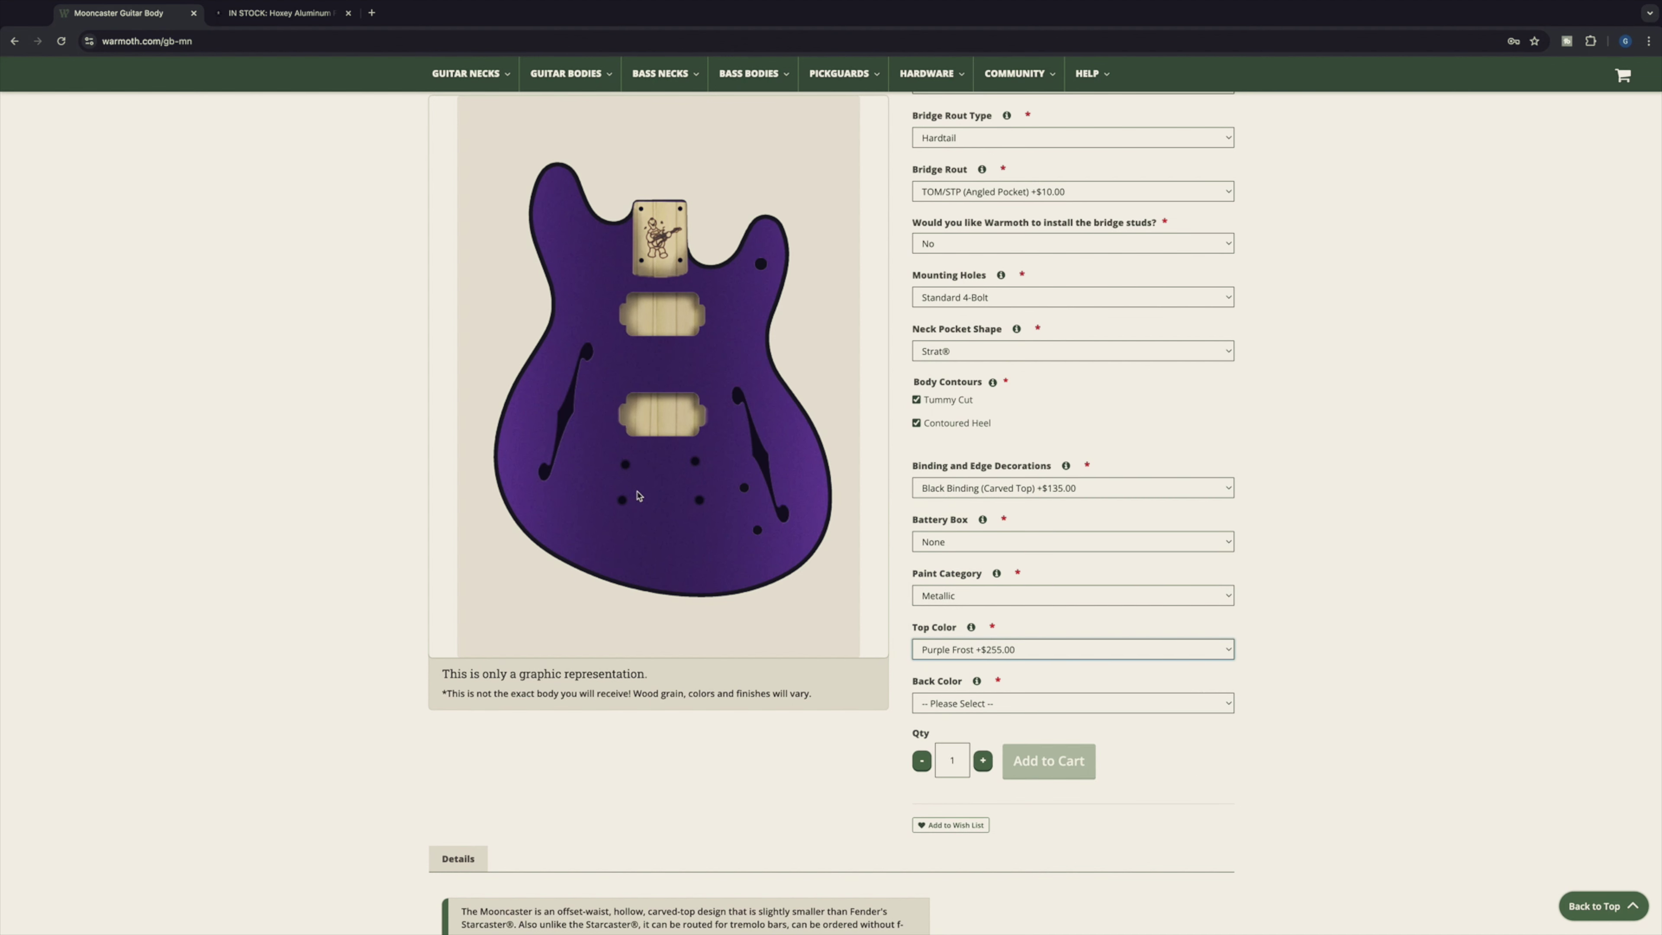
left_click(1213, 655)
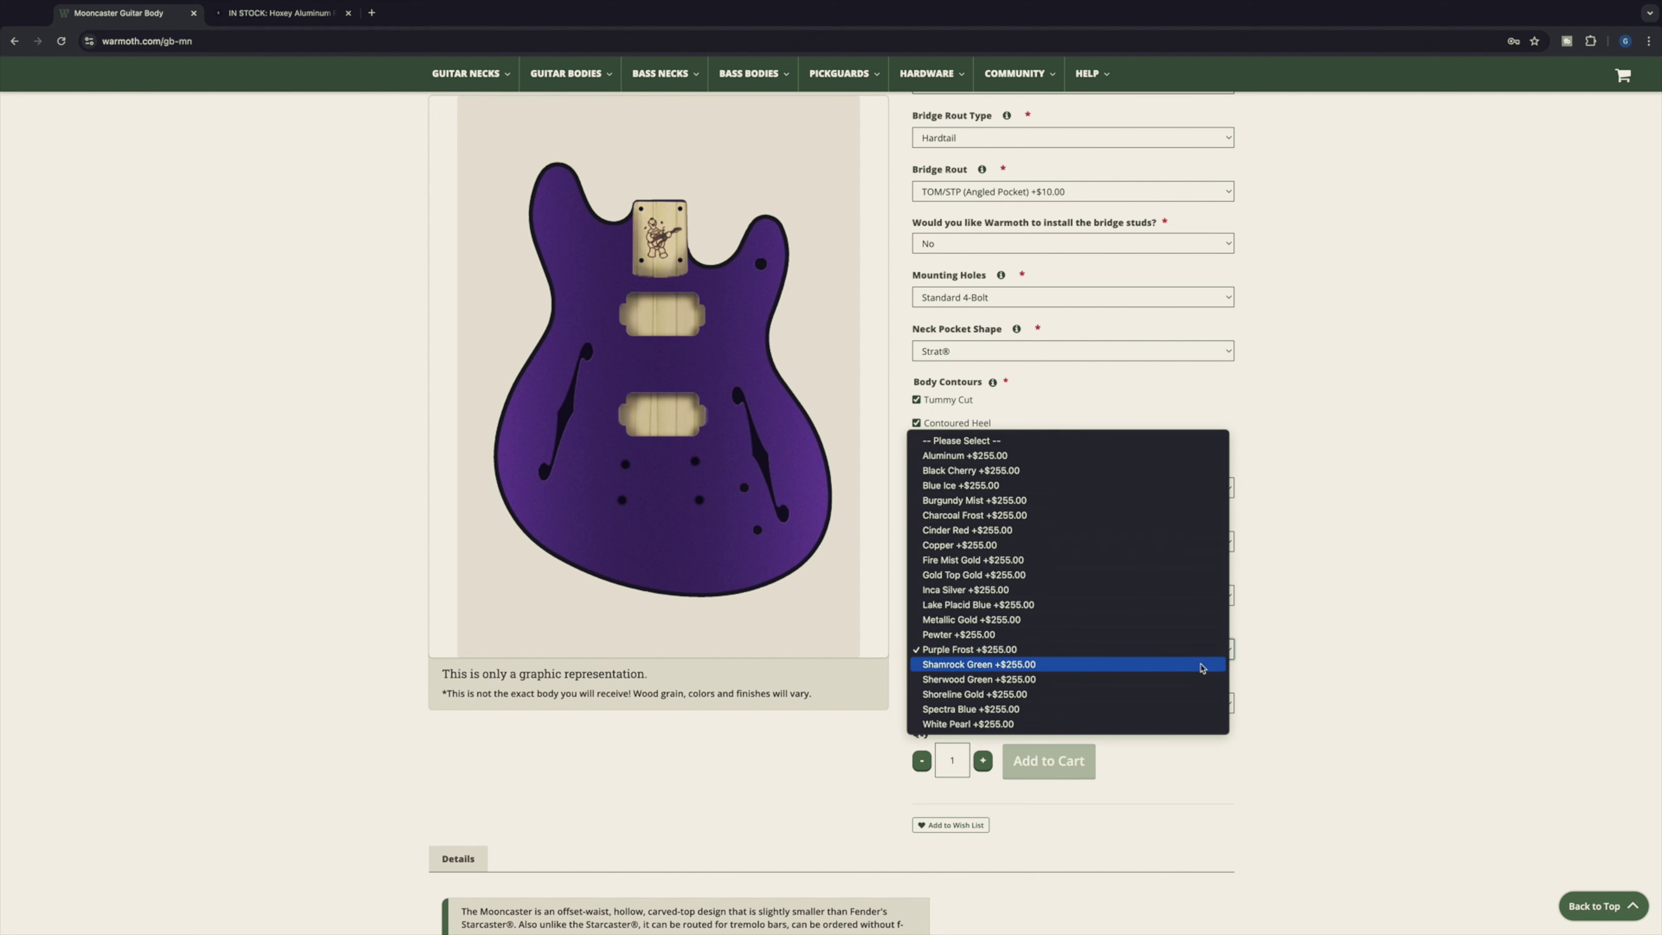
left_click(1197, 666)
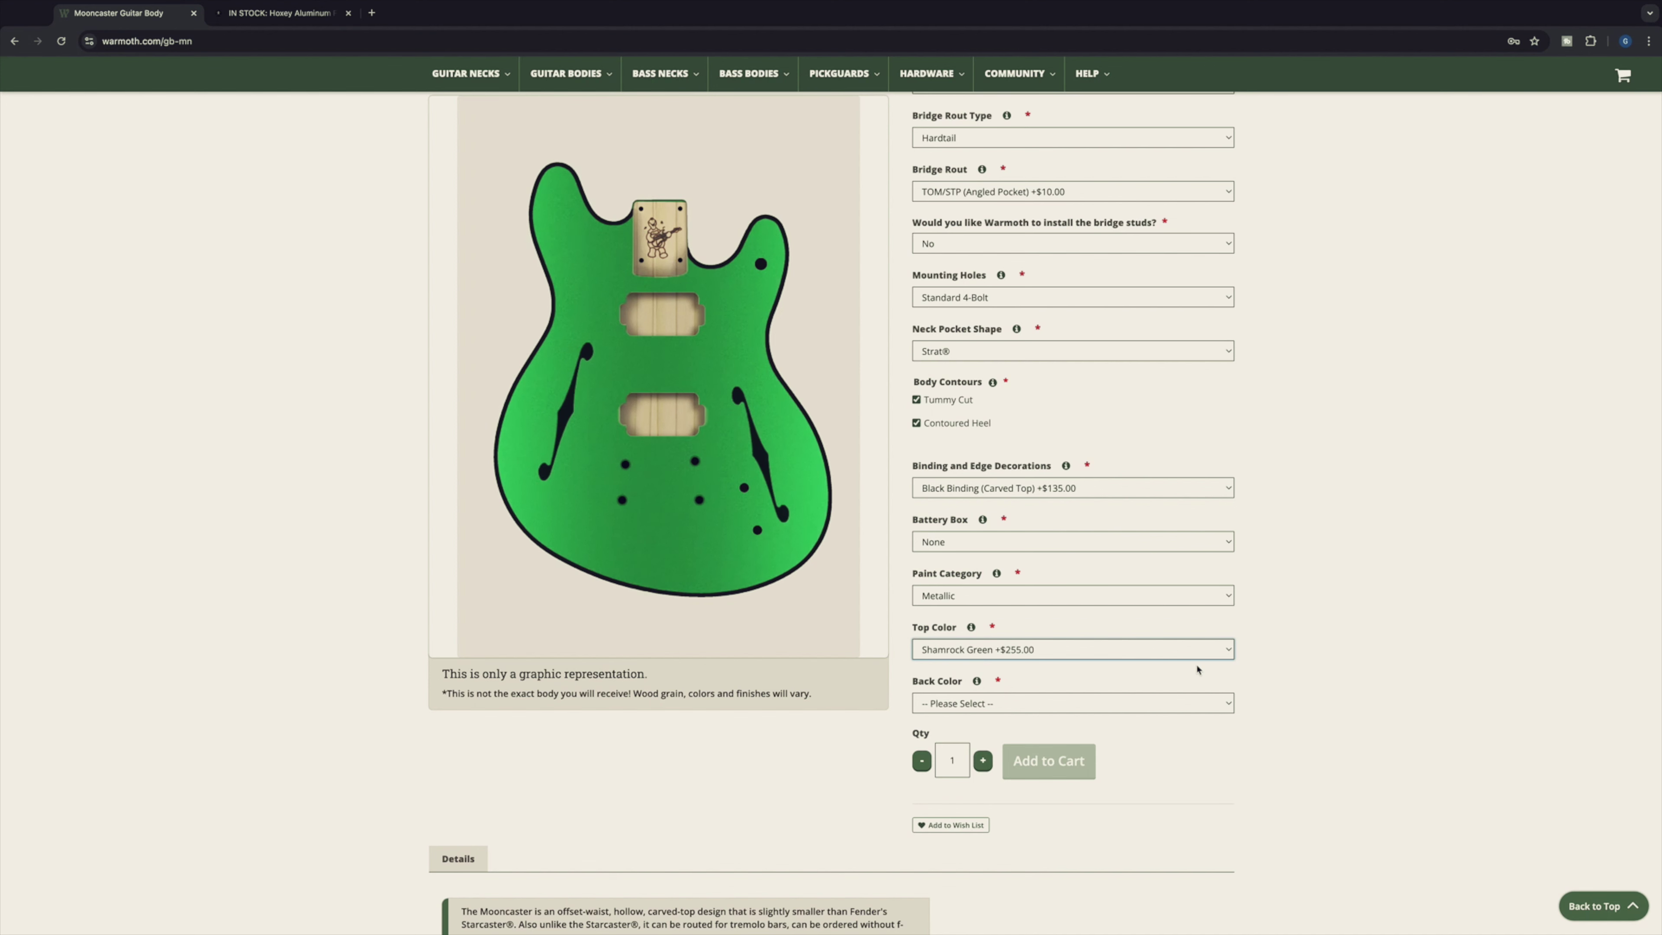
left_click(1229, 651)
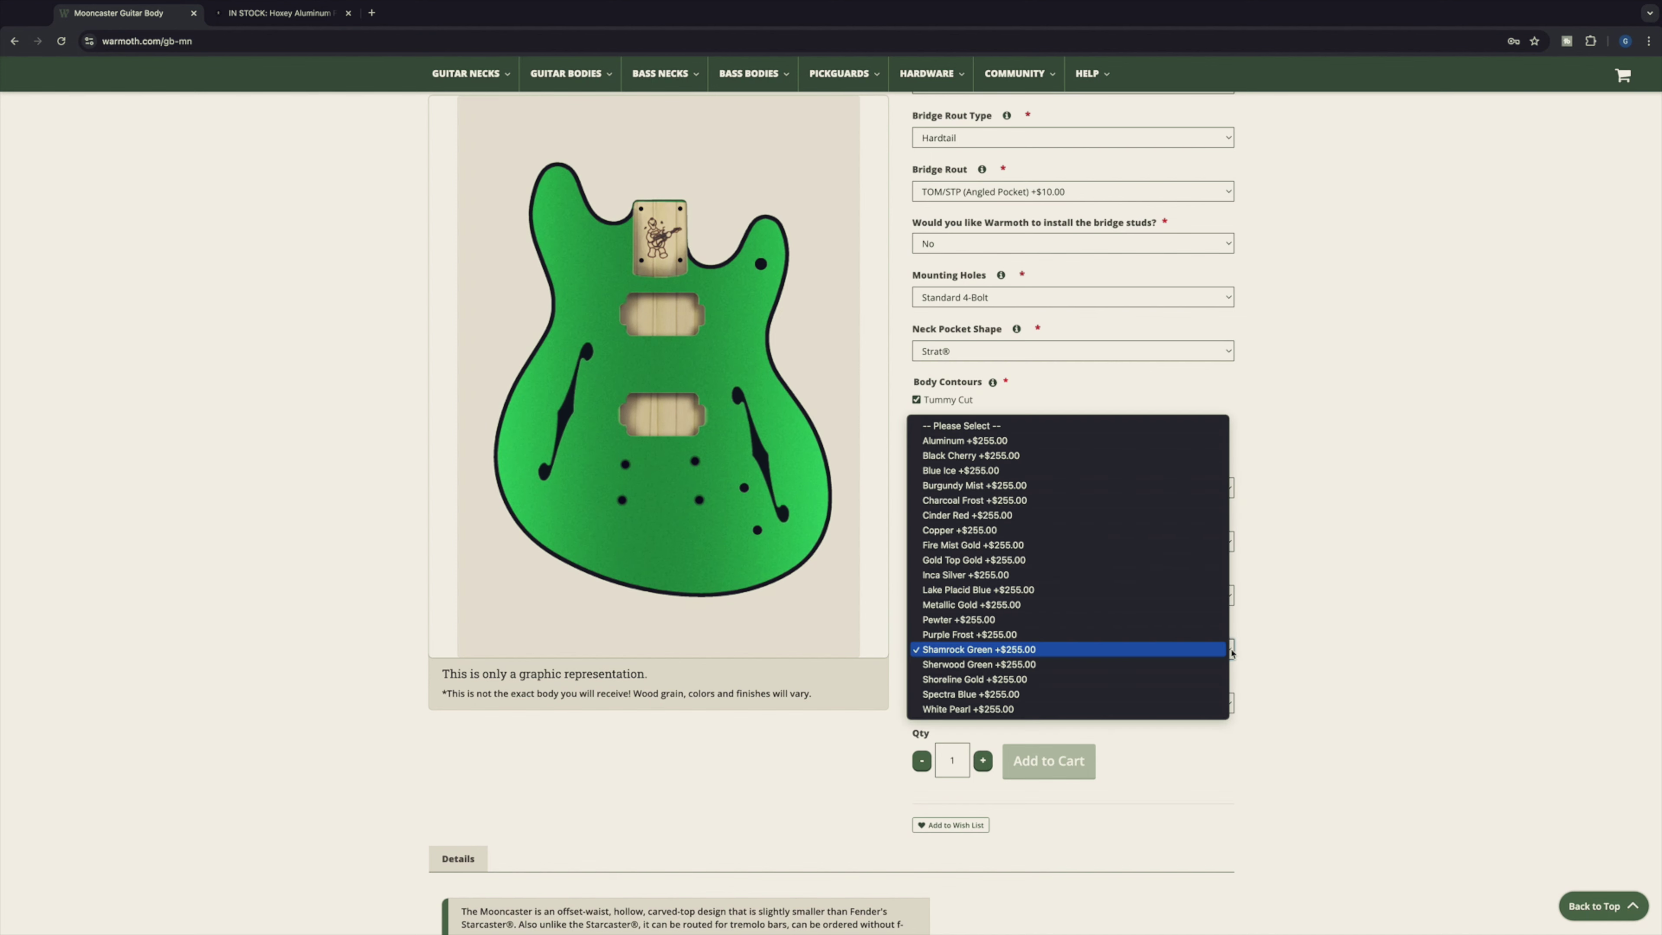
left_click(1171, 694)
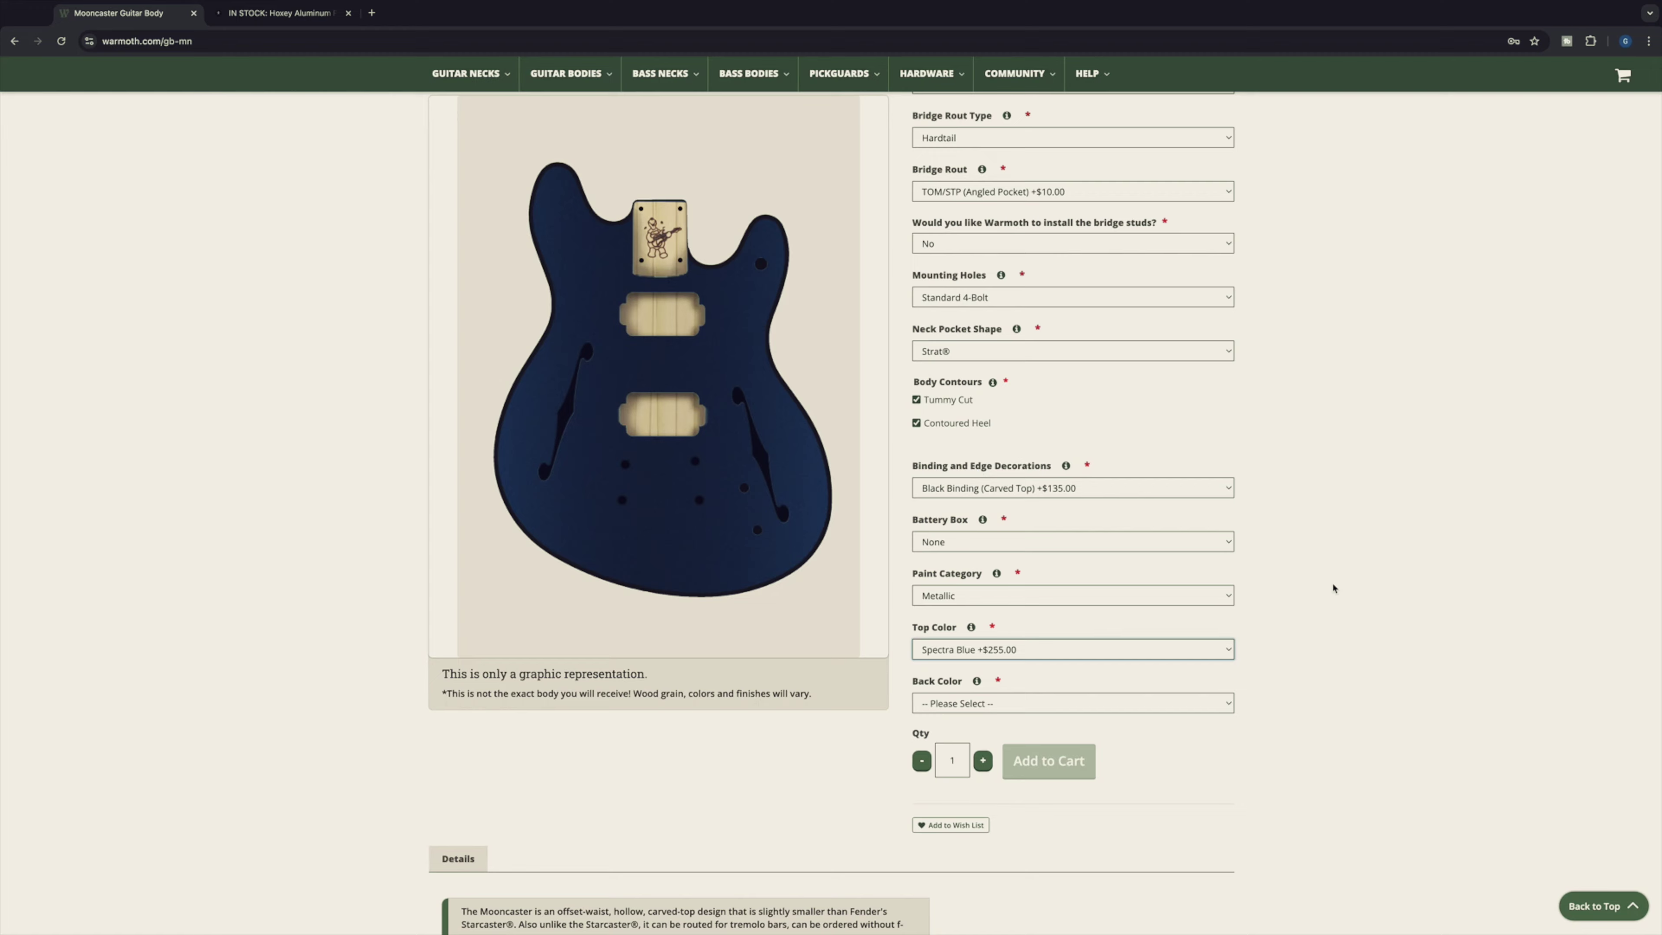
left_click(1226, 600)
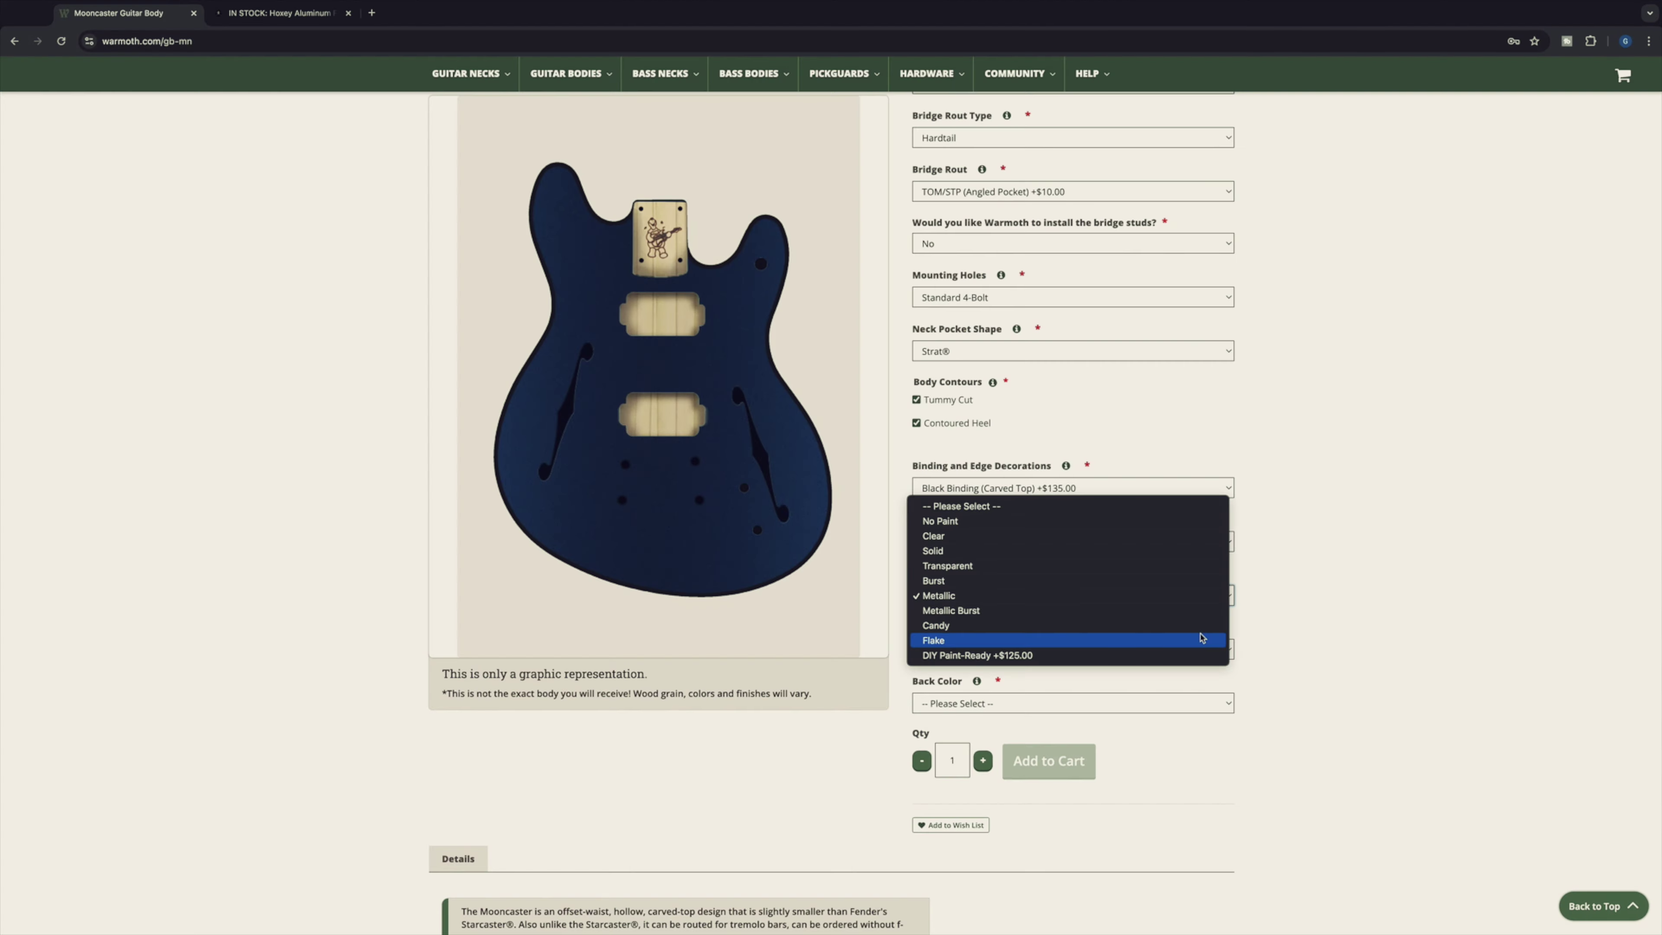
Switch to Flake paint, preview Blue, Goblin, Holo and Inferno Flake, then pick Turquoise Flake (+$298.00) top.
left_click(1176, 640)
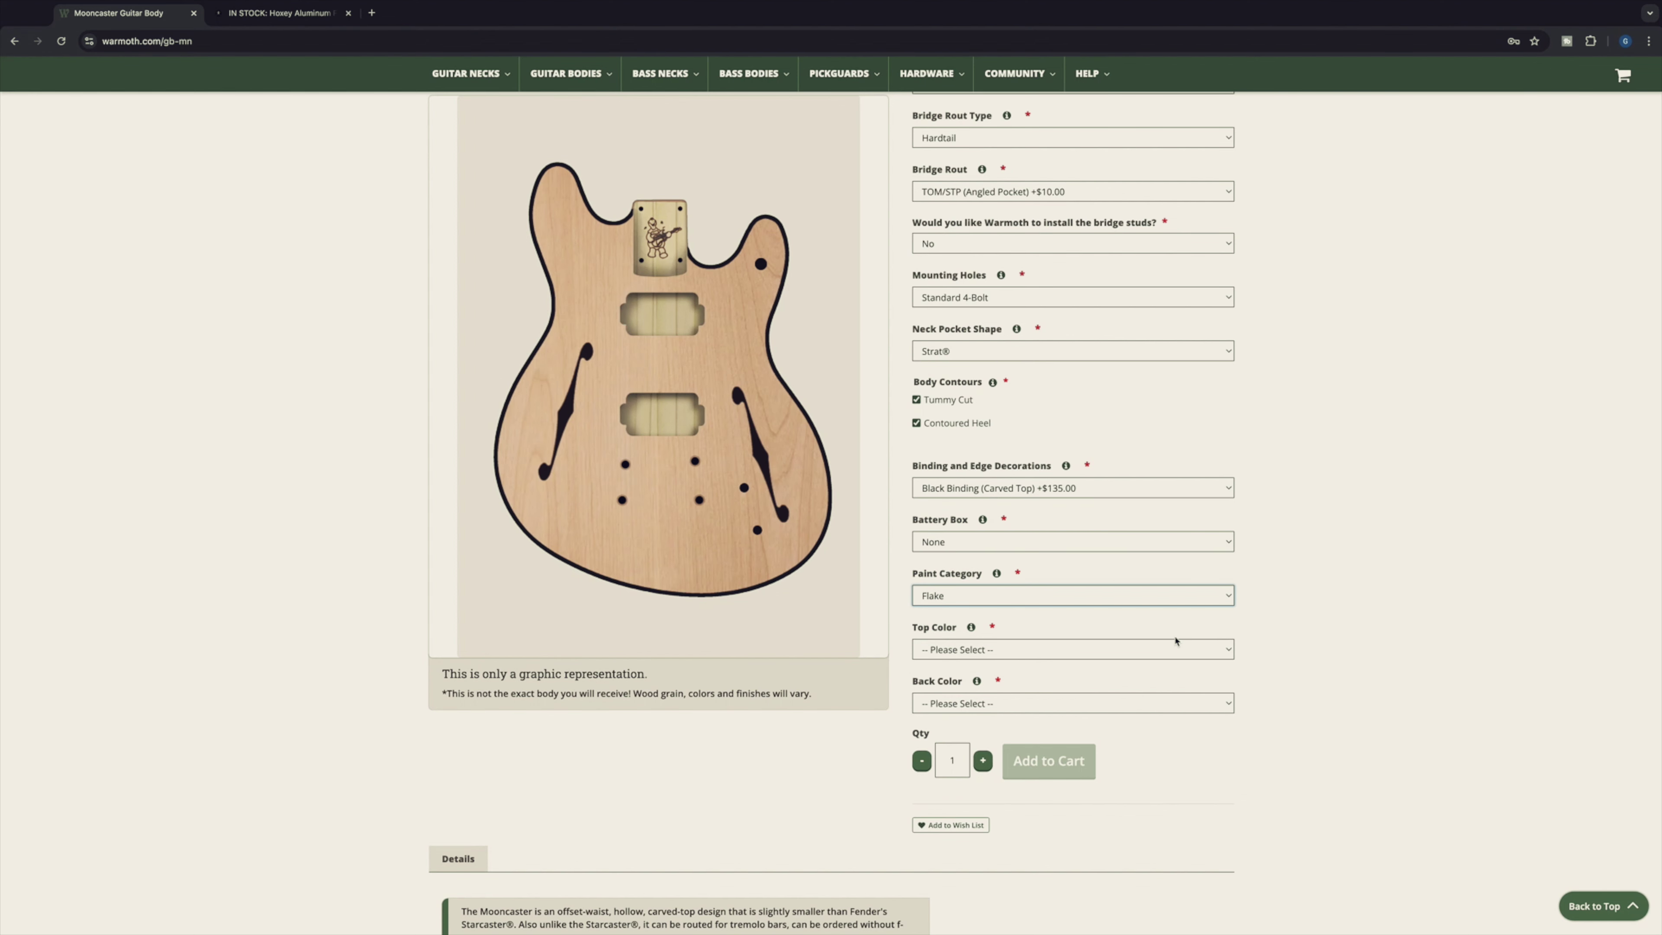
left_click(1225, 647)
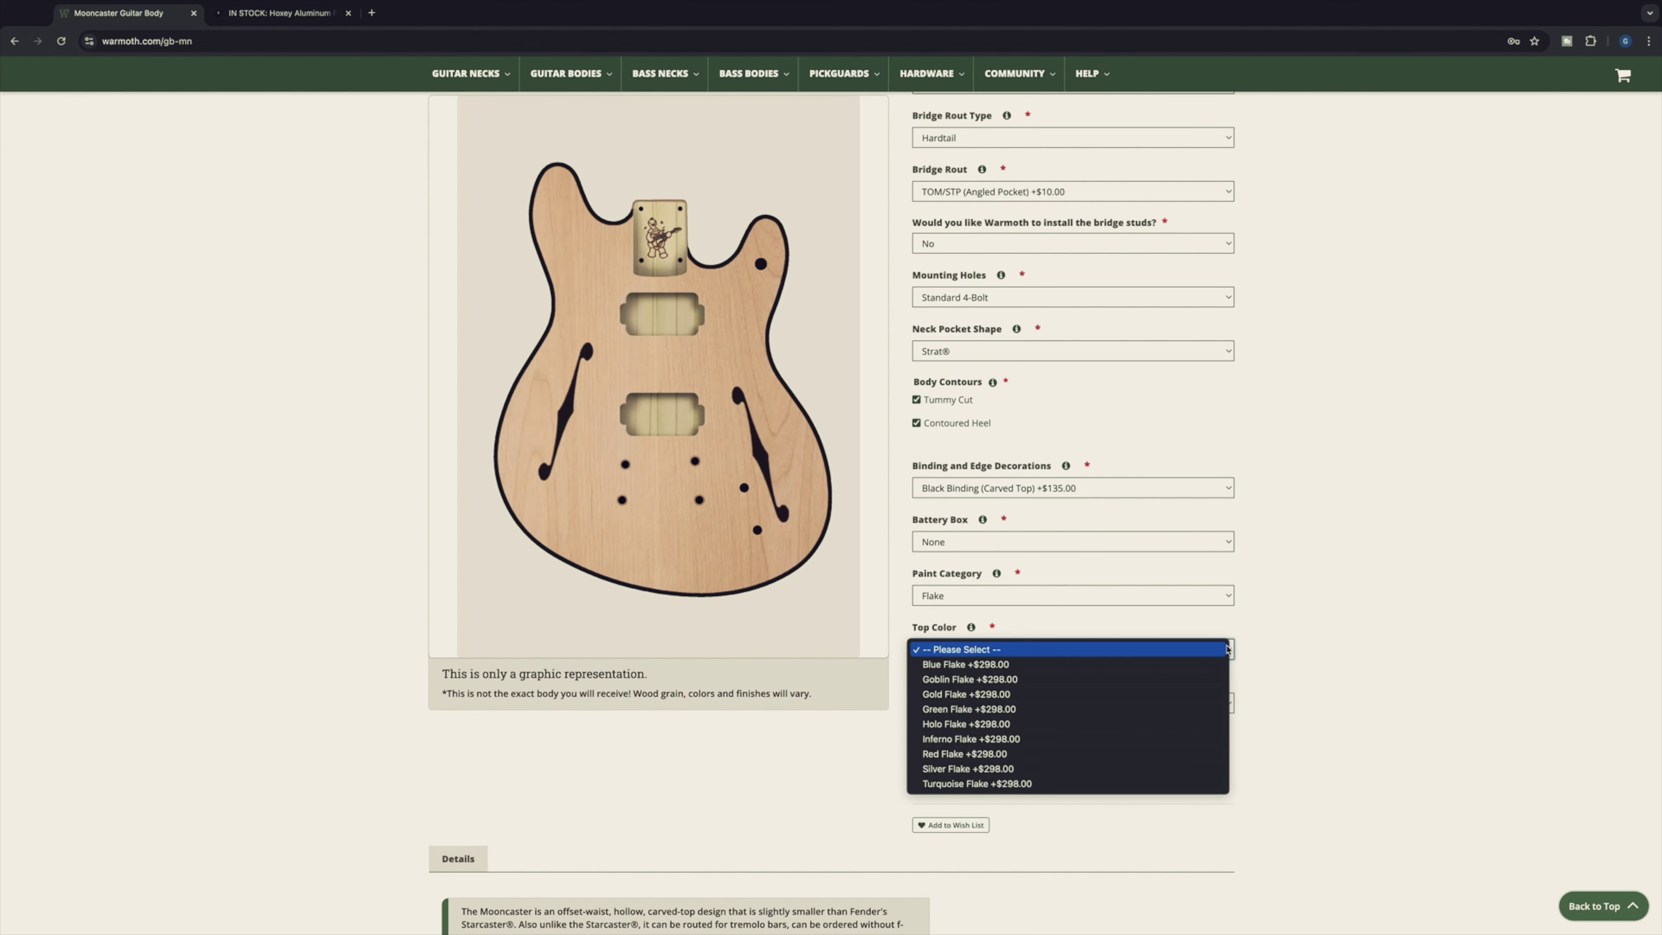
left_click(1206, 663)
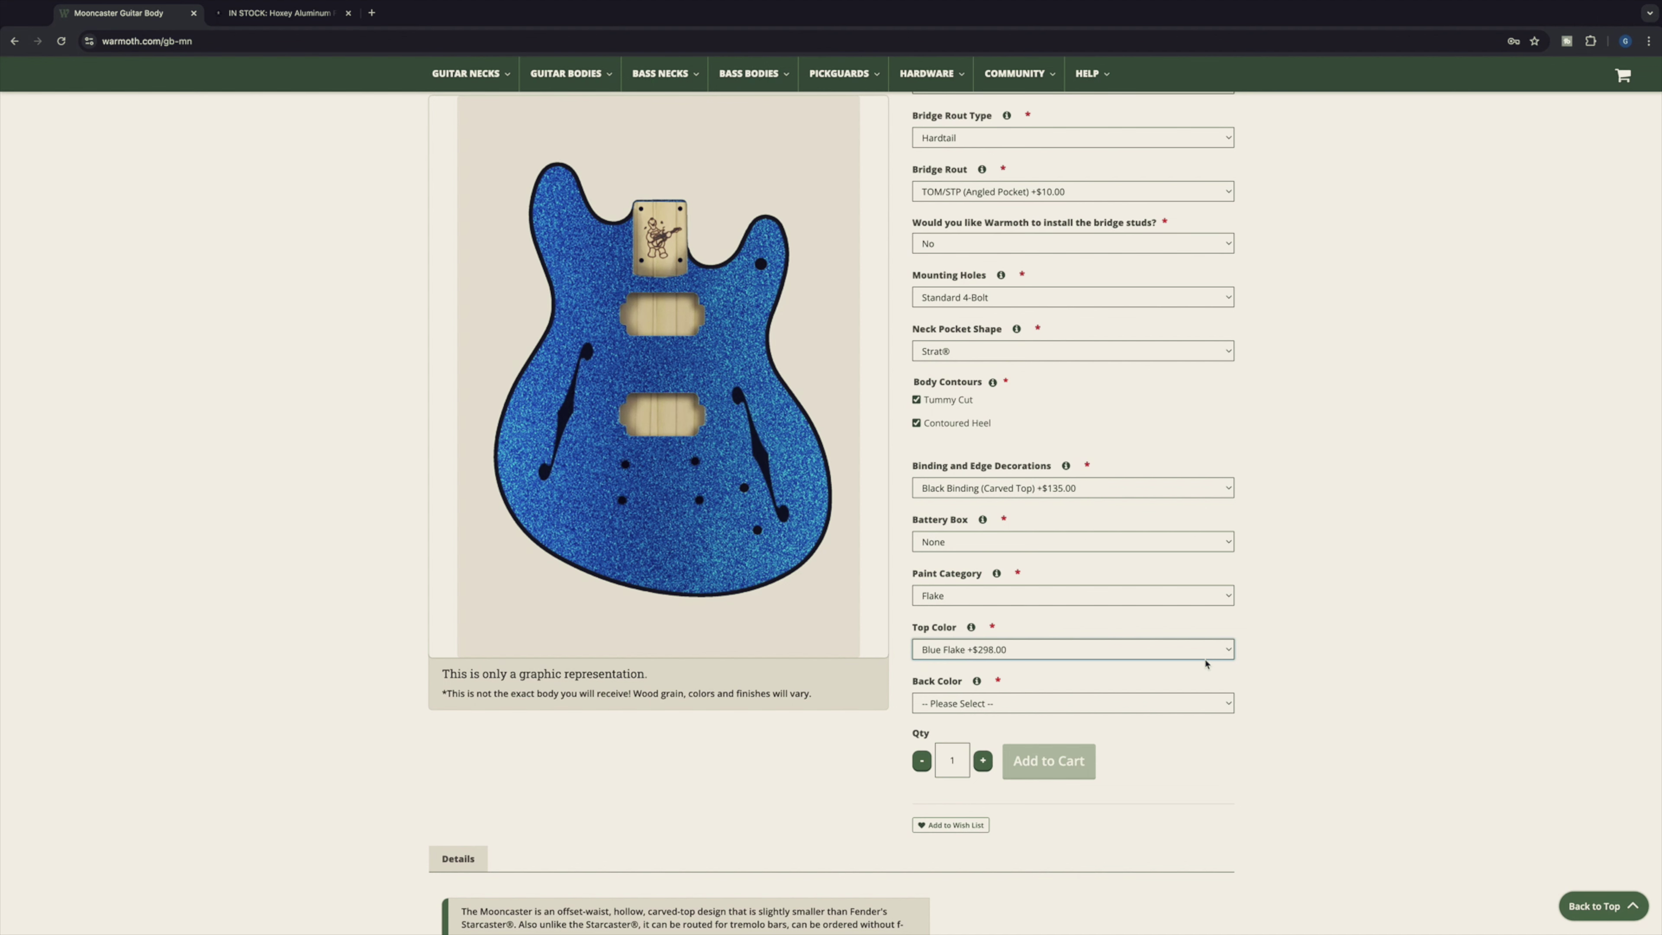
left_click(1226, 650)
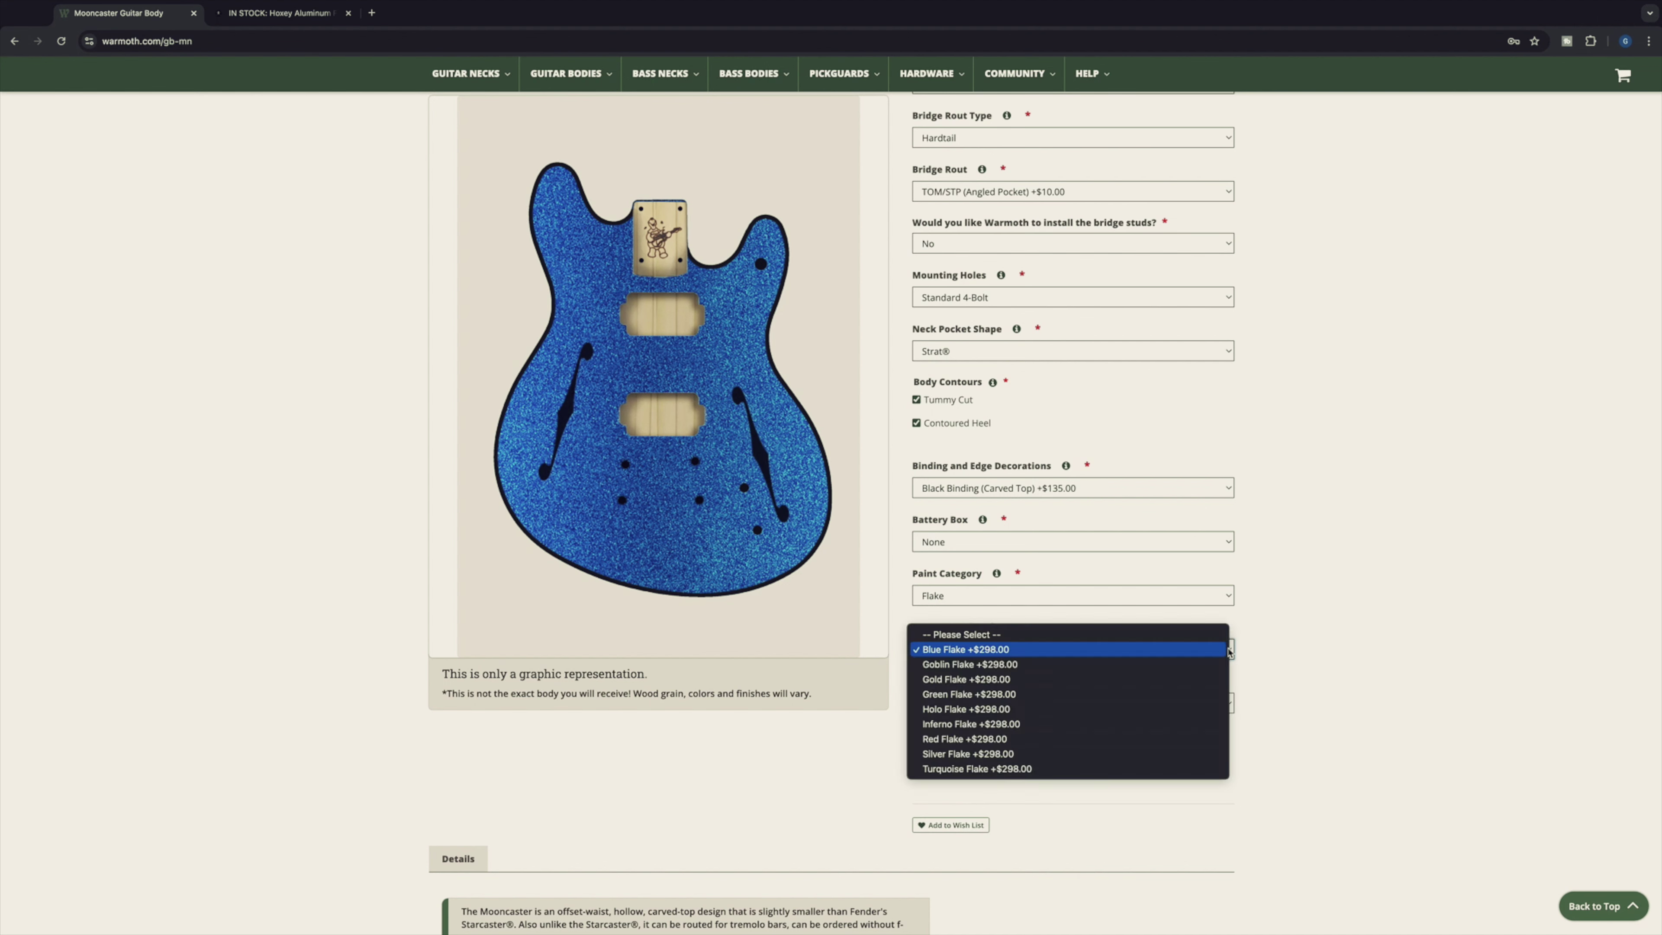
left_click(1205, 671)
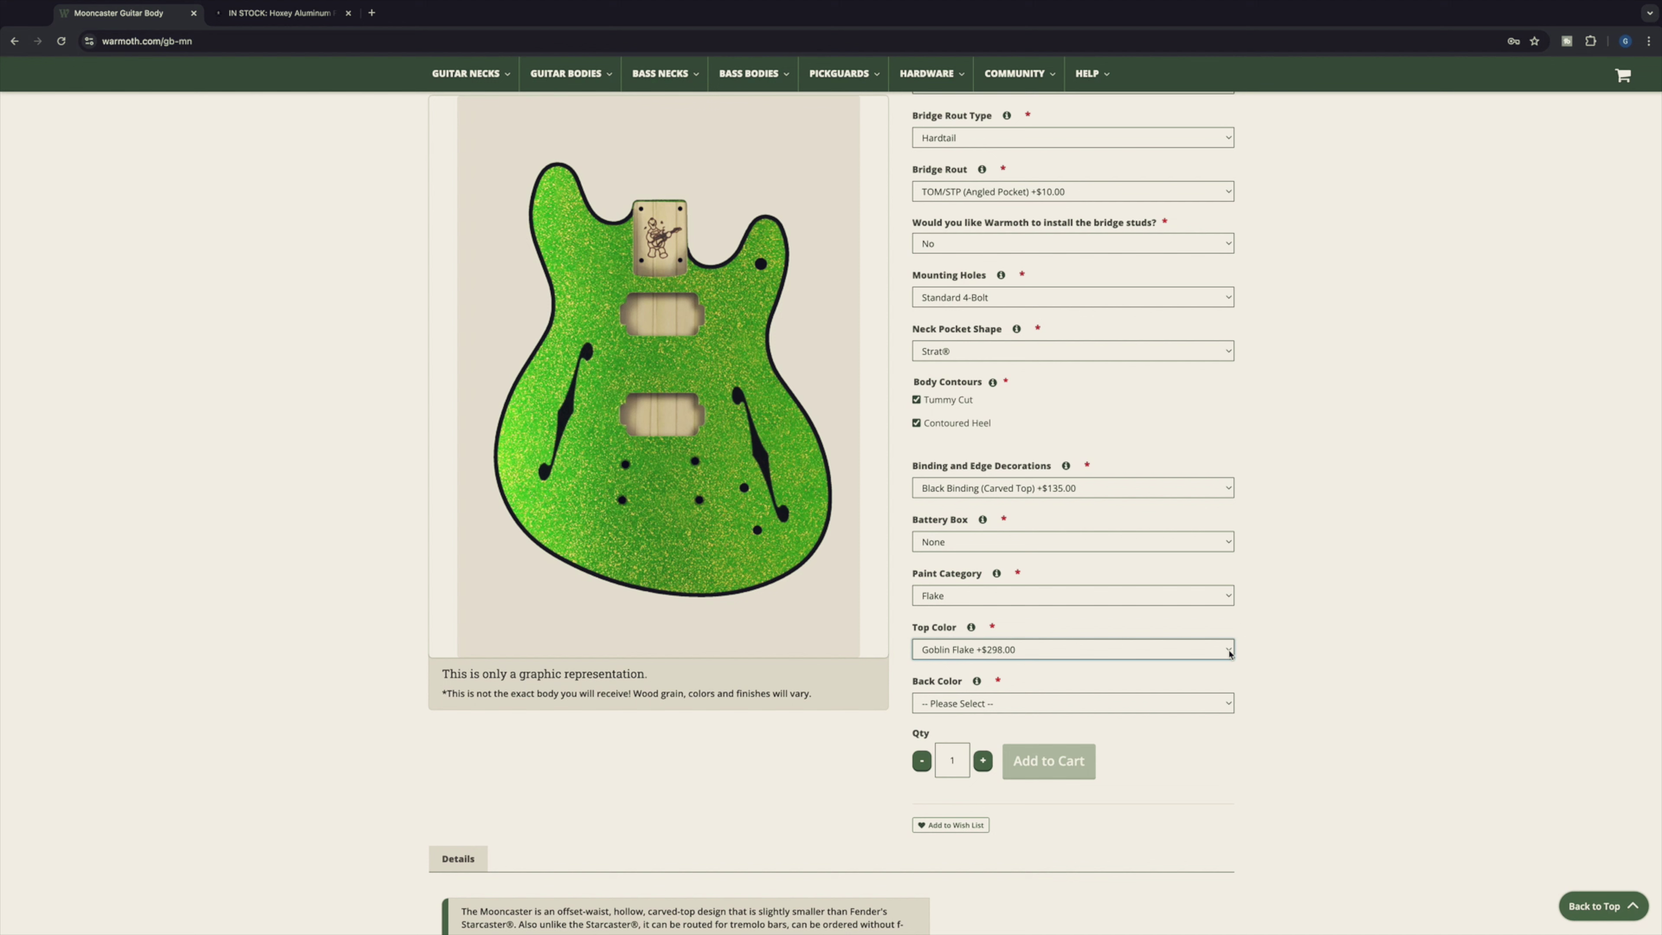
left_click(1229, 653)
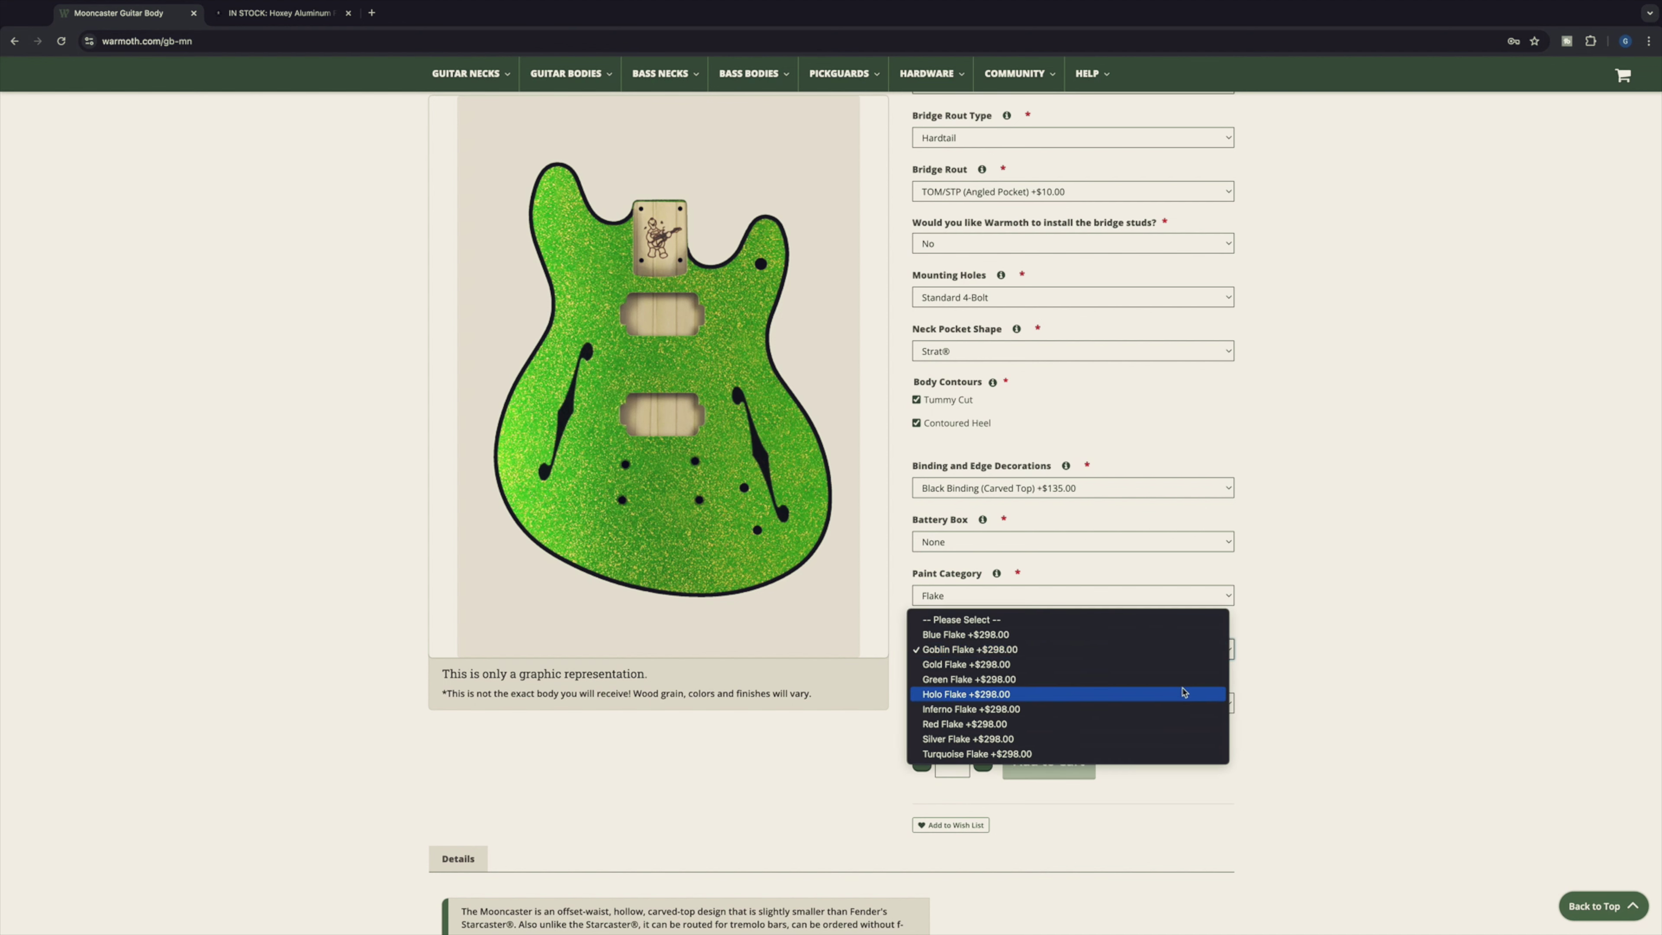
left_click(1183, 692)
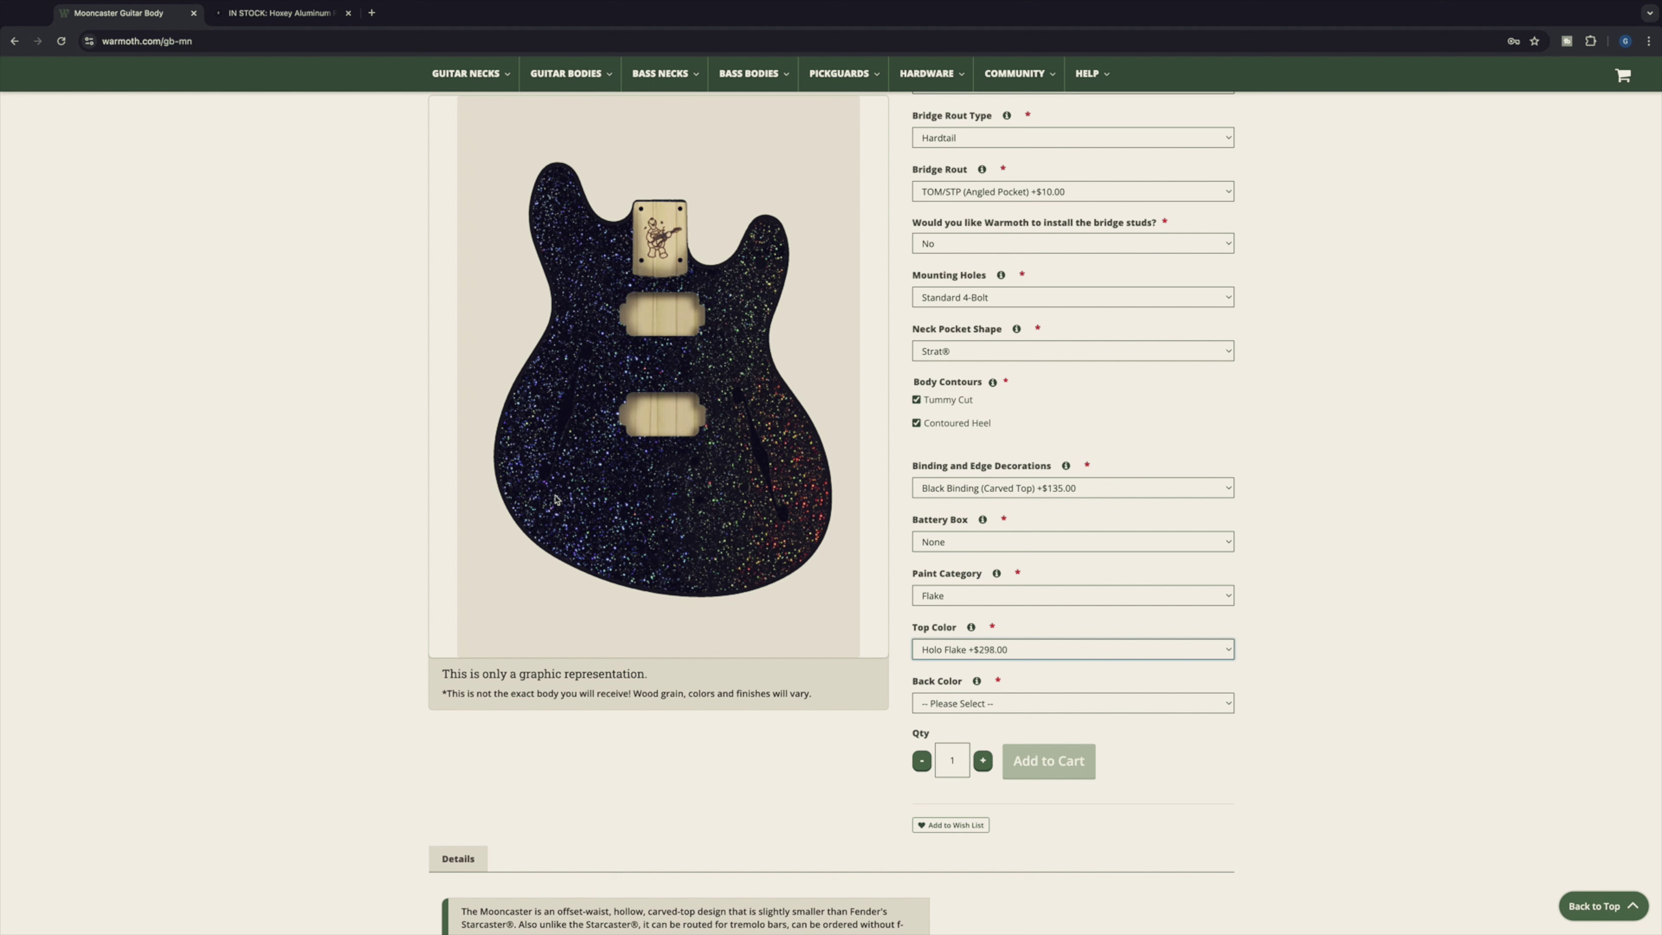
left_click(1227, 655)
left_click(1211, 664)
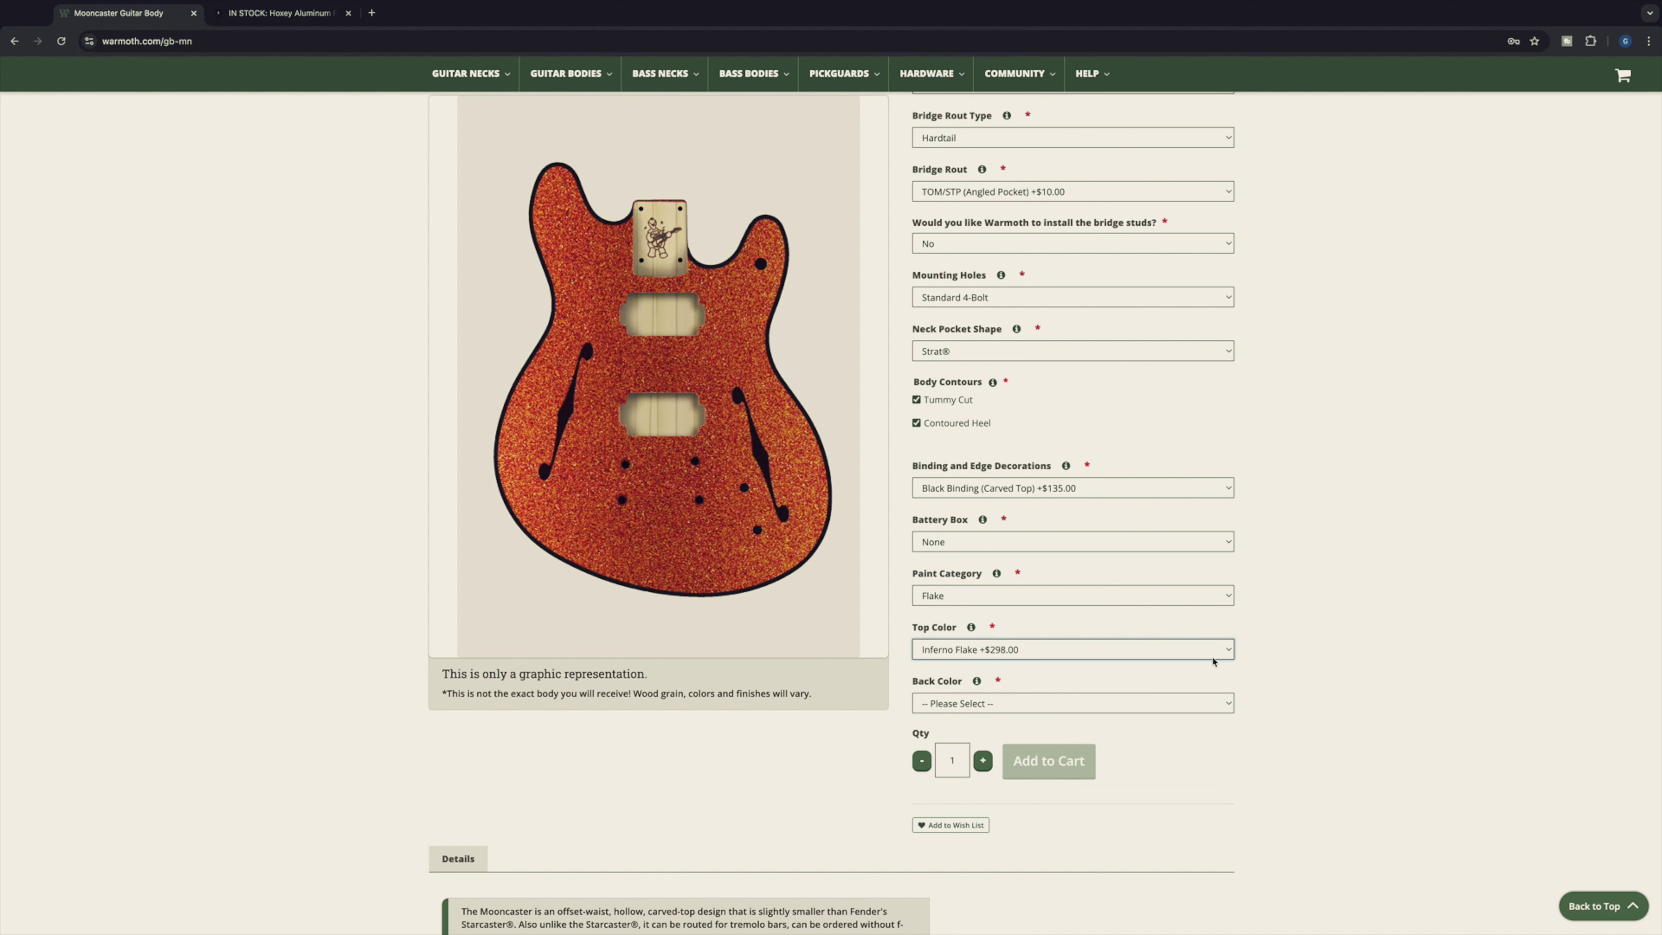
left_click(1227, 653)
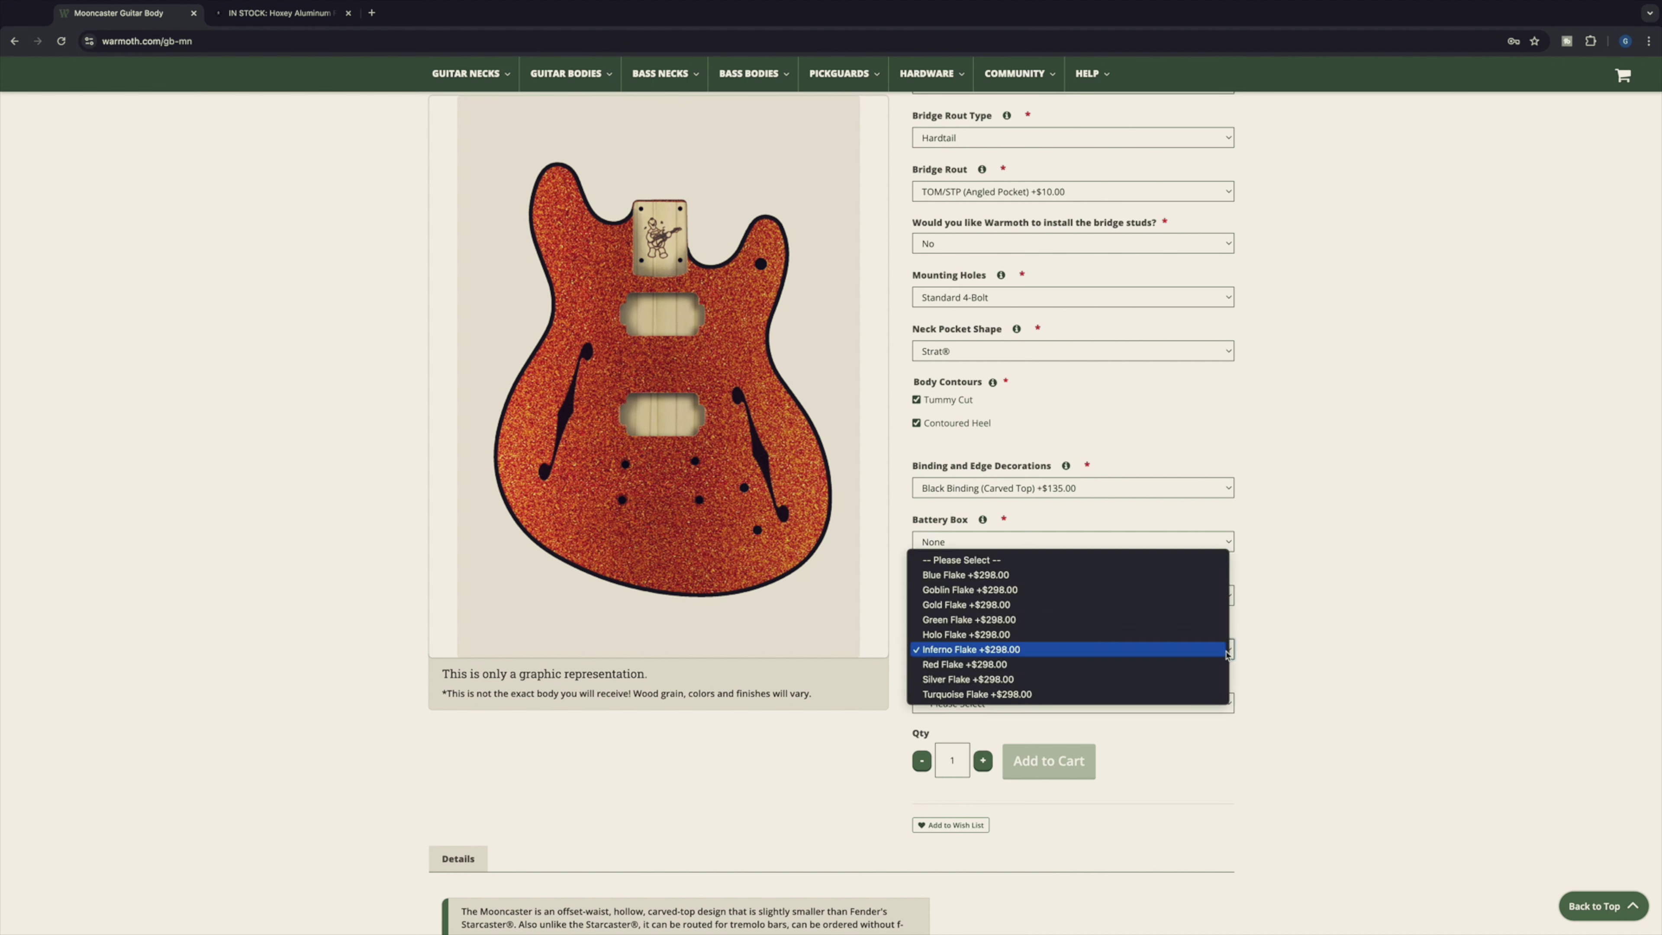
left_click(1202, 695)
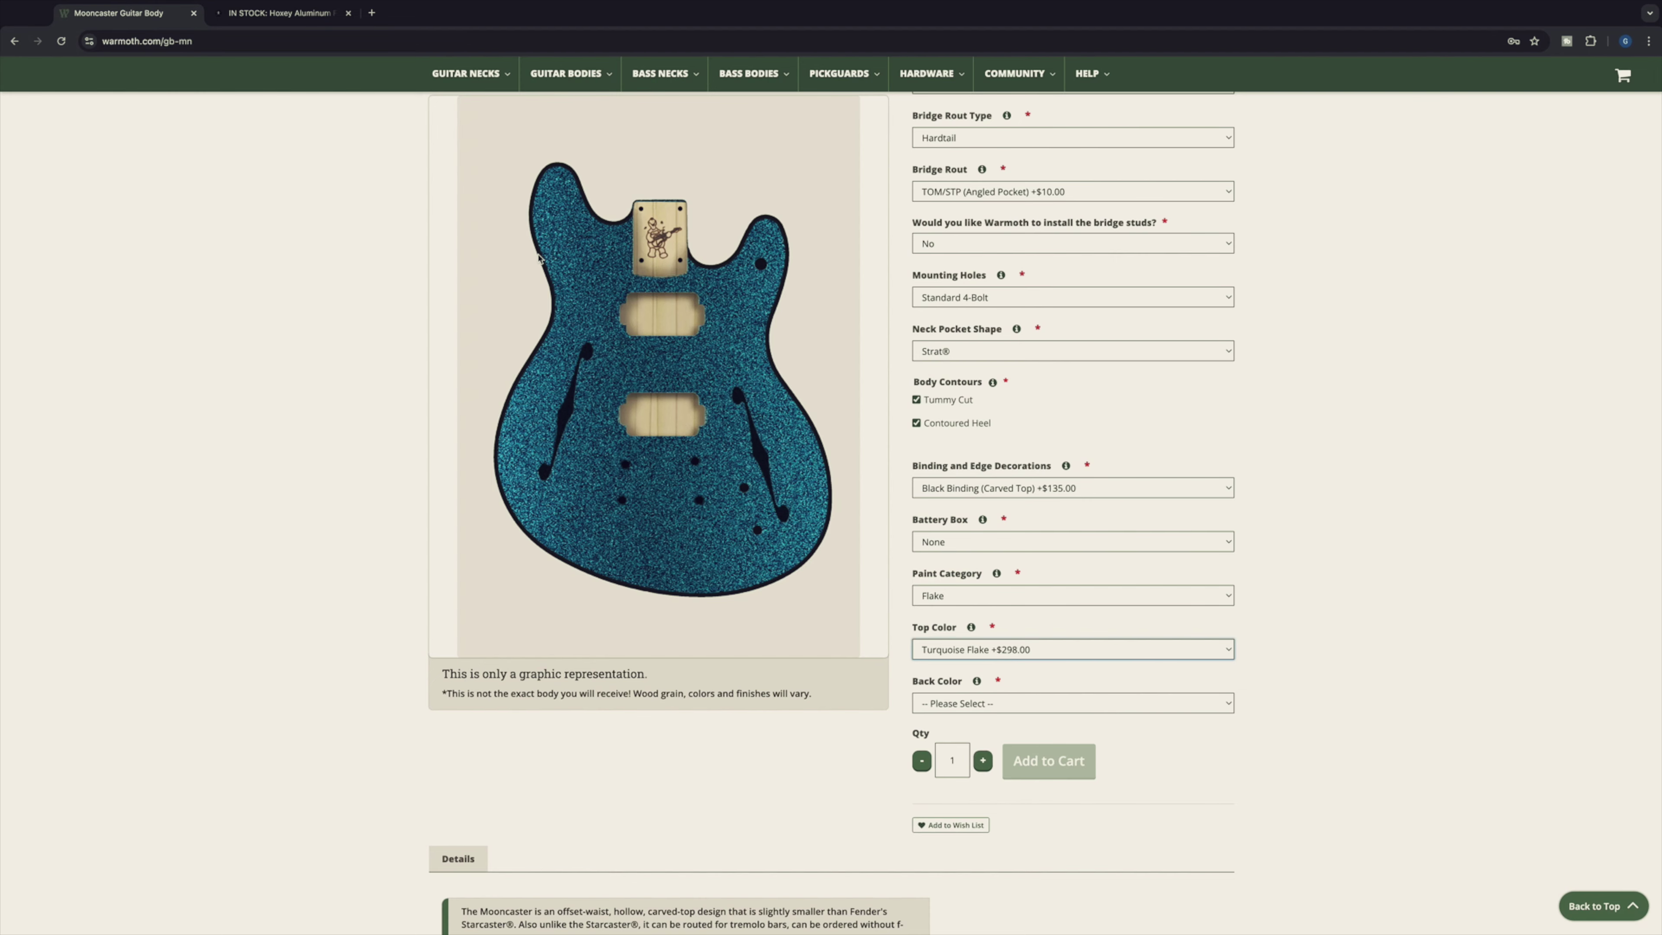
Set the back colour to Turquoise Flake and, after trying Satin, finish the body in Gloss.
left_click(1228, 703)
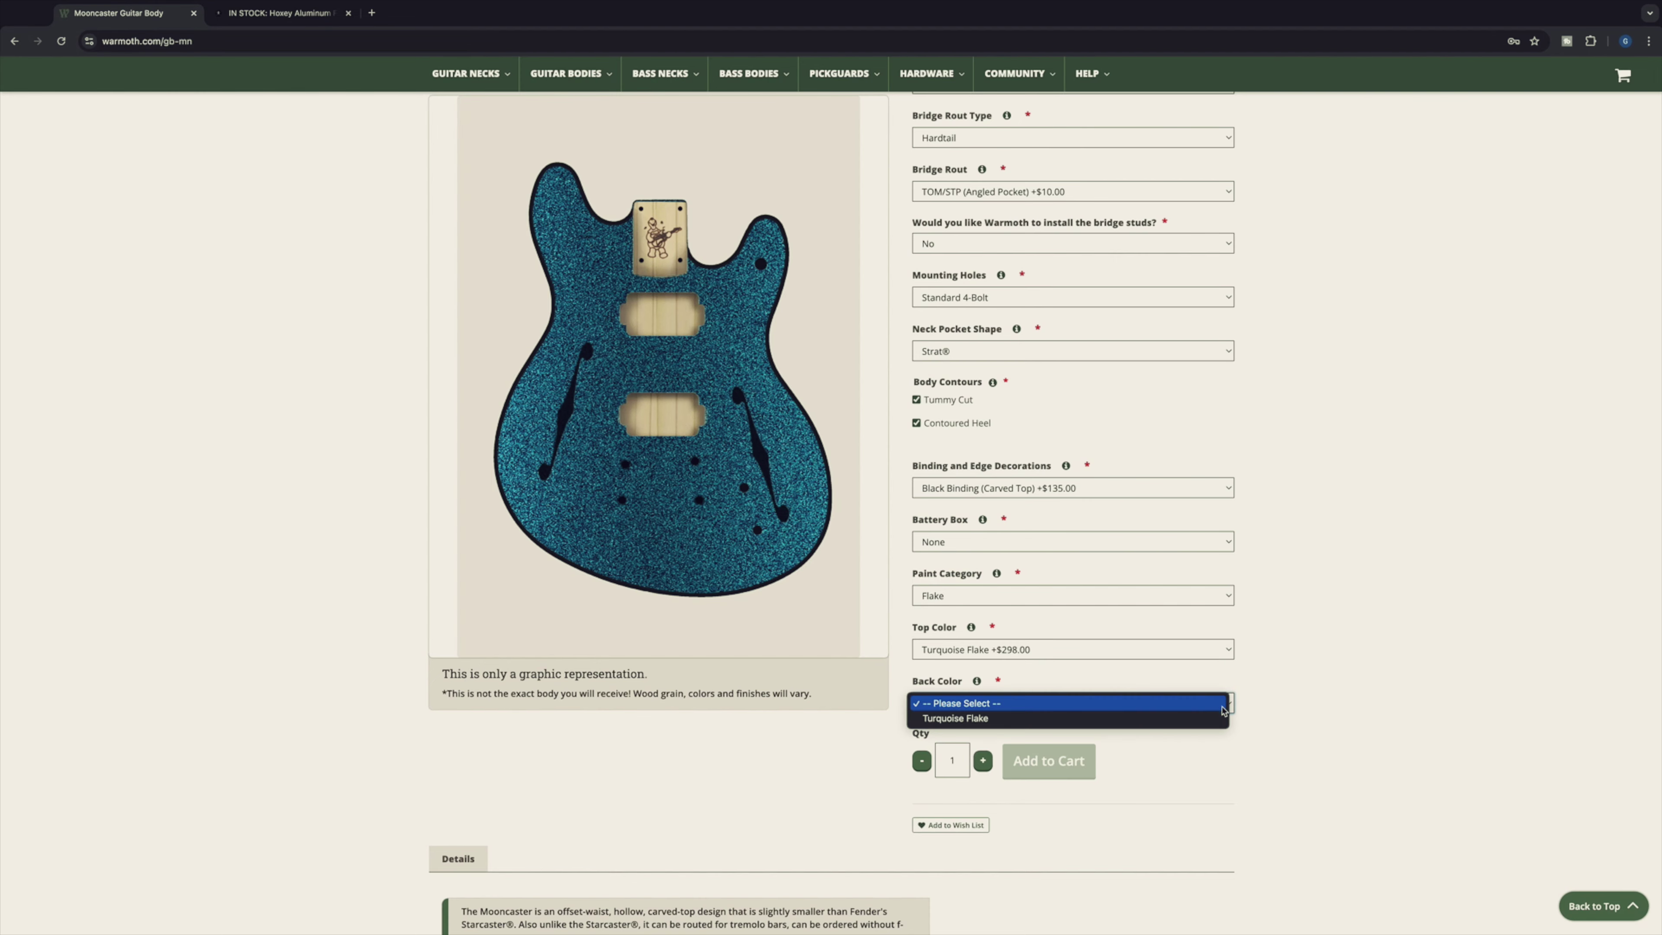
left_click(1218, 717)
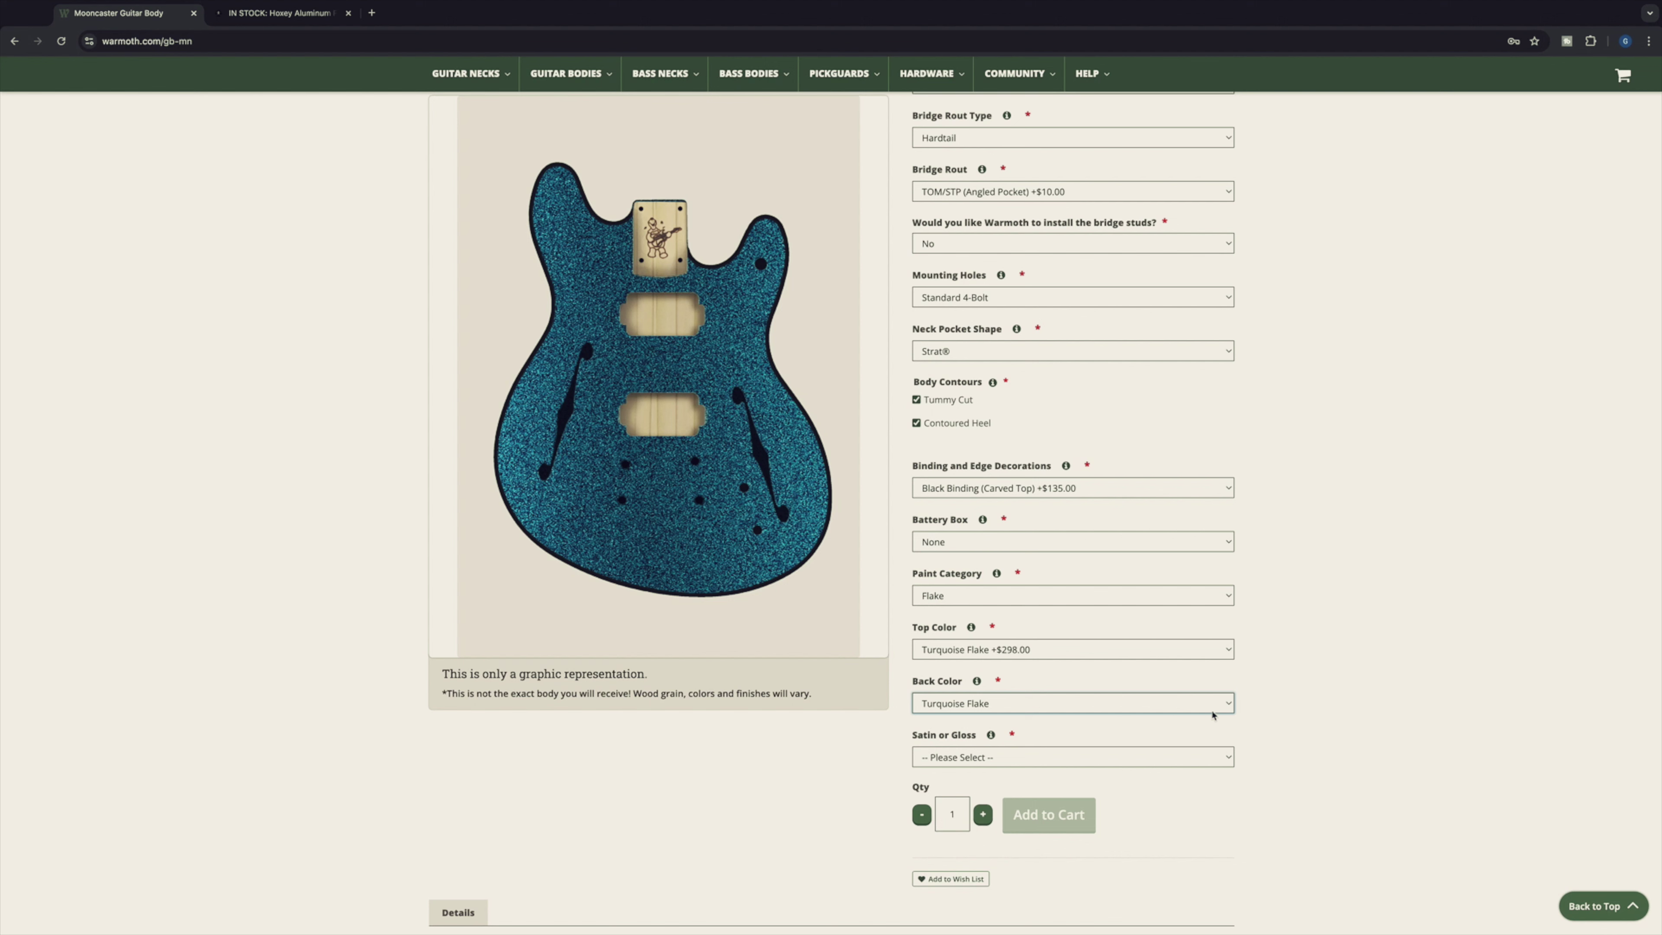
left_click(1219, 761)
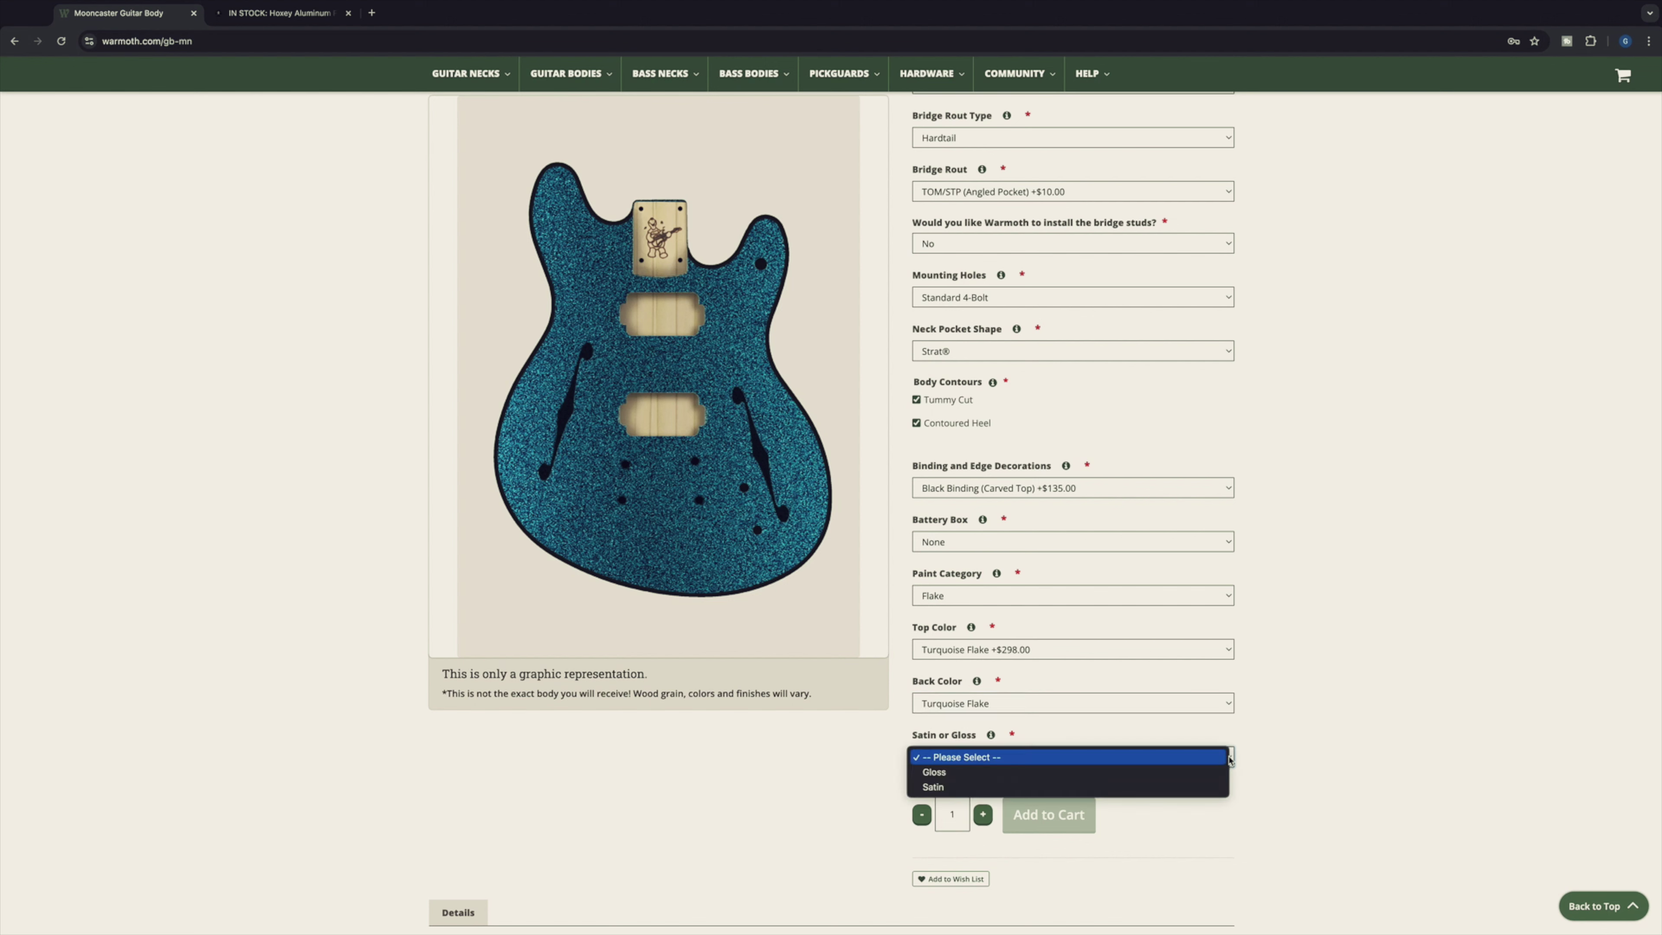
left_click(1214, 773)
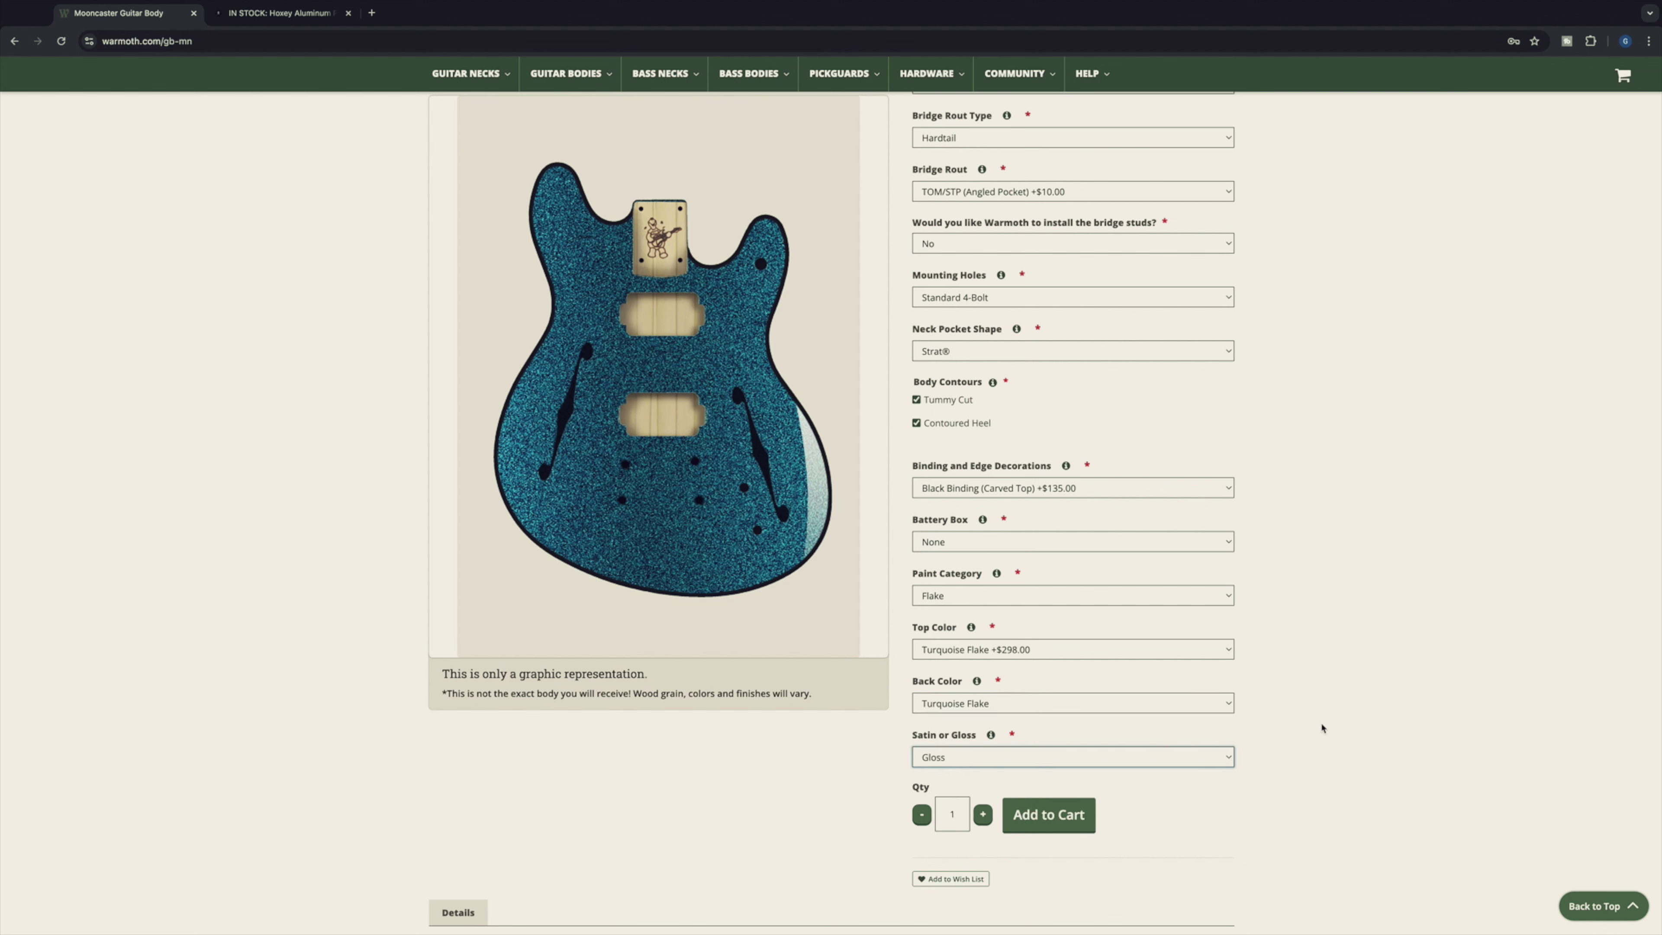
left_click(1229, 757)
left_click(1211, 771)
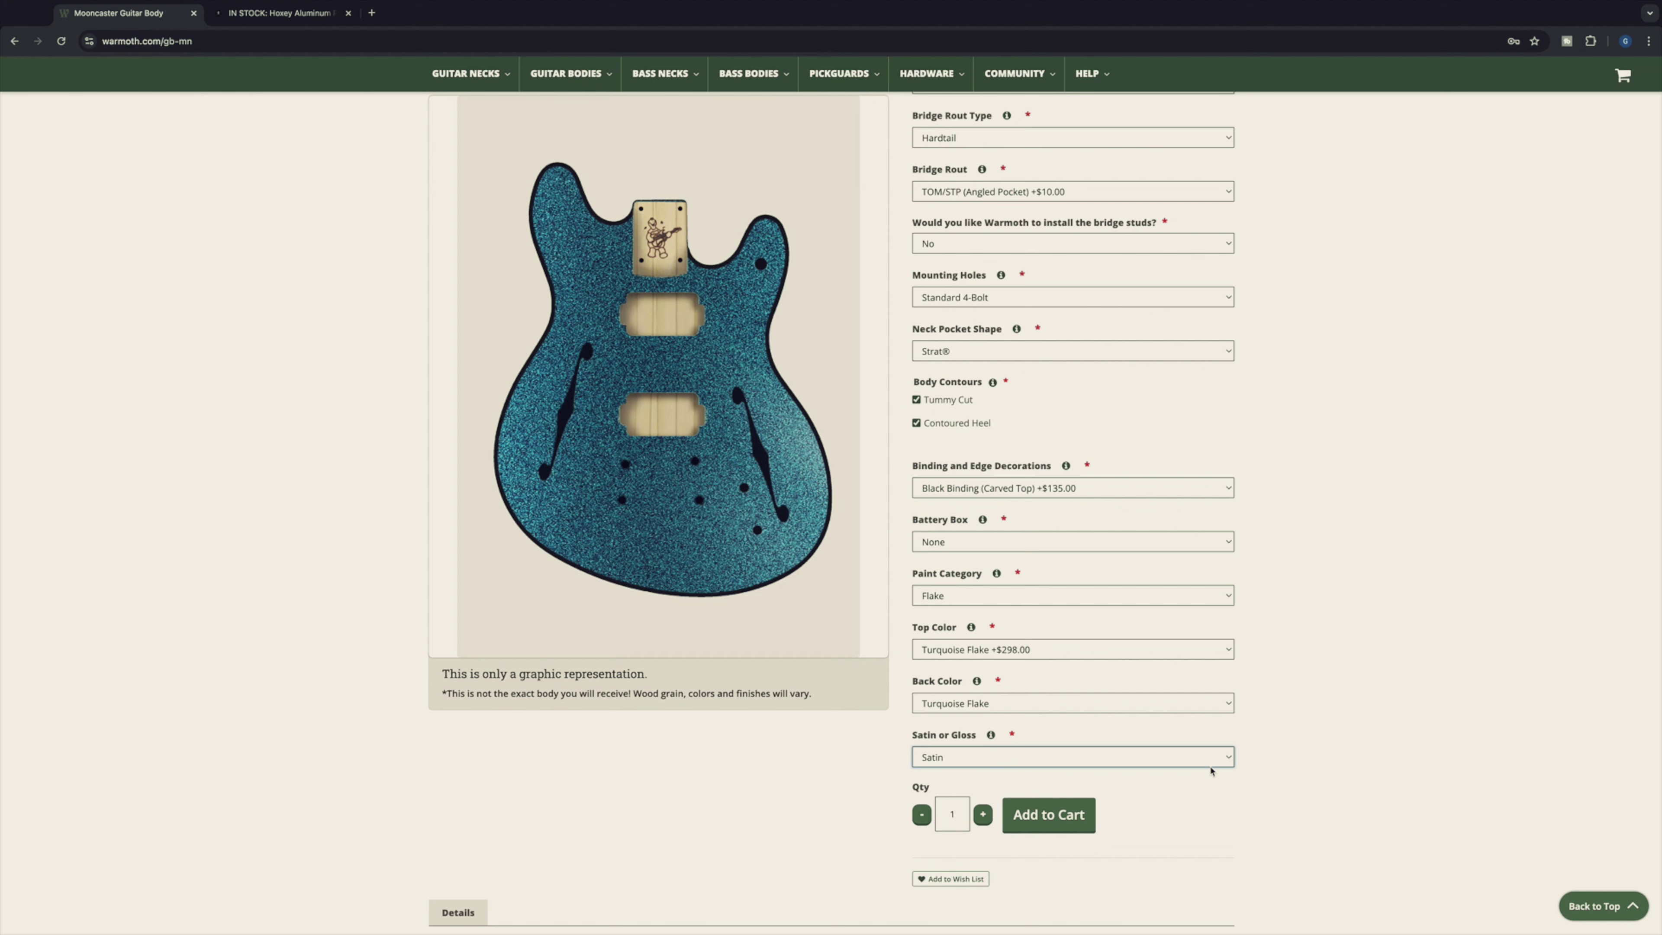
left_click(1212, 762)
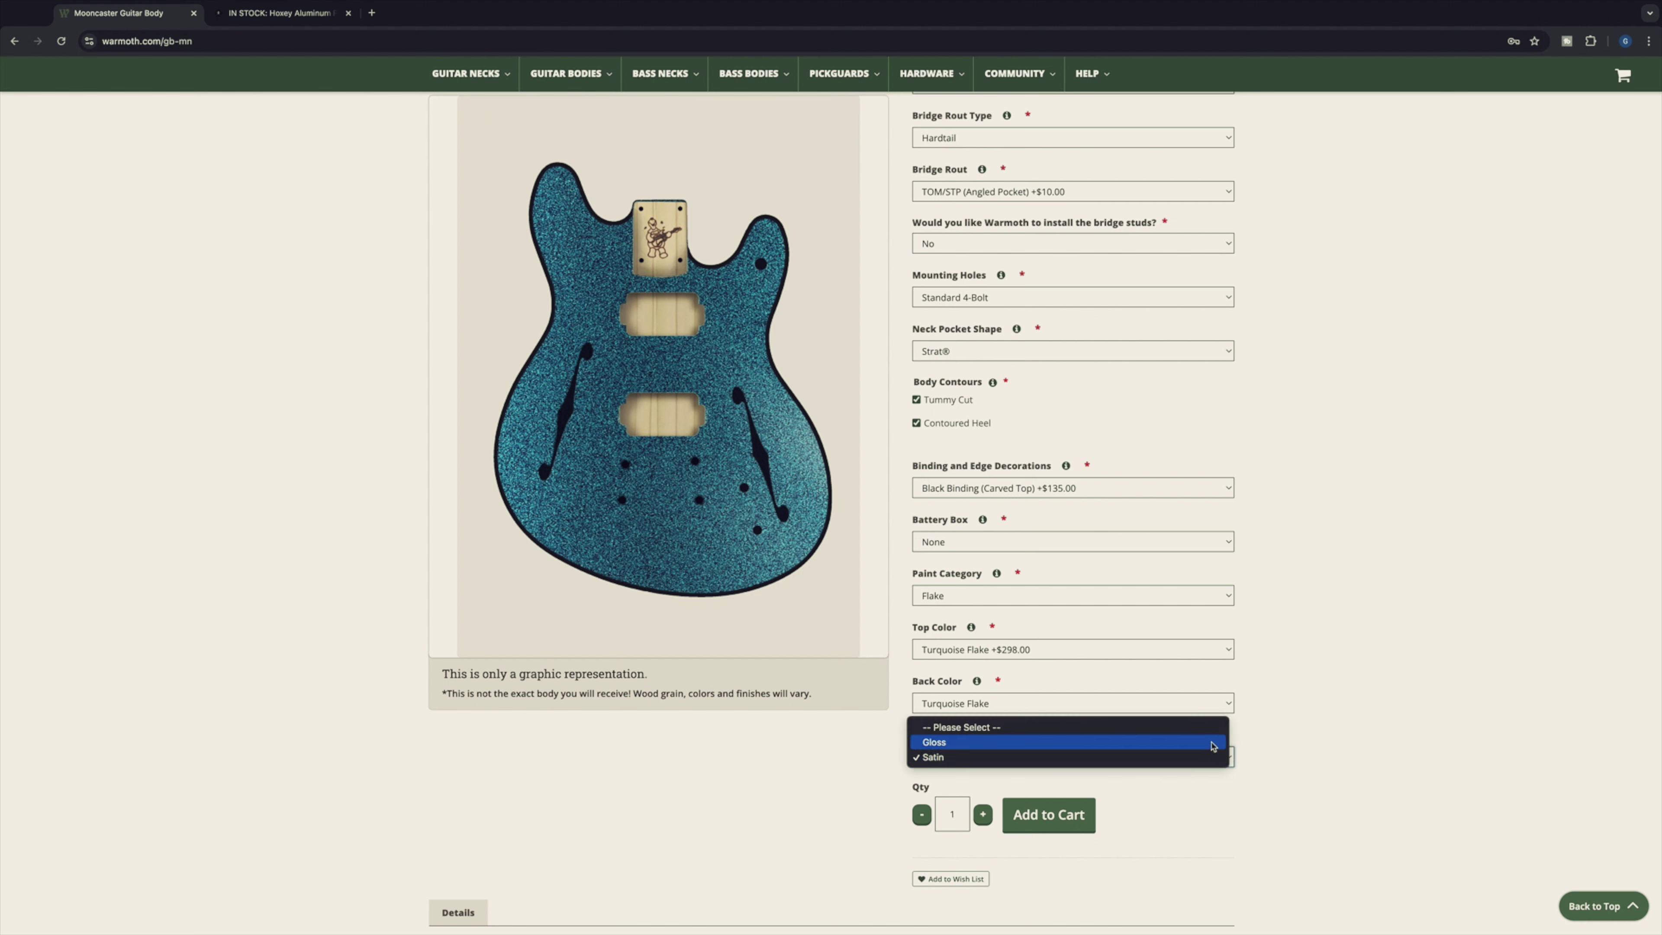
left_click(1212, 744)
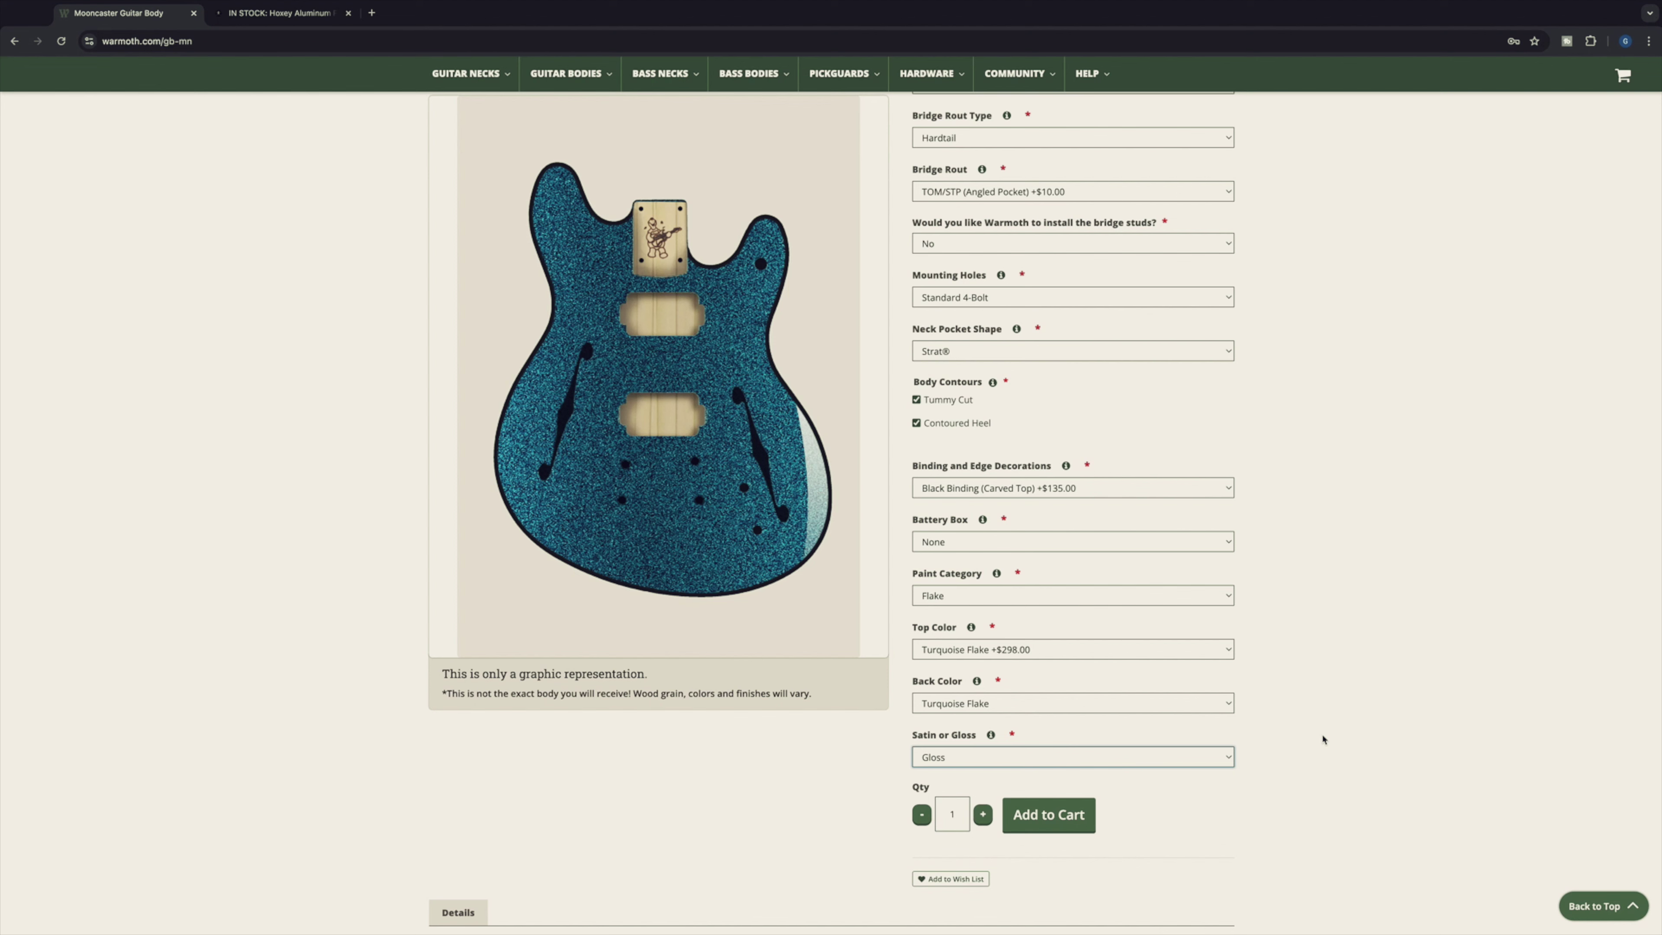
scroll(1323, 739, "down", 10)
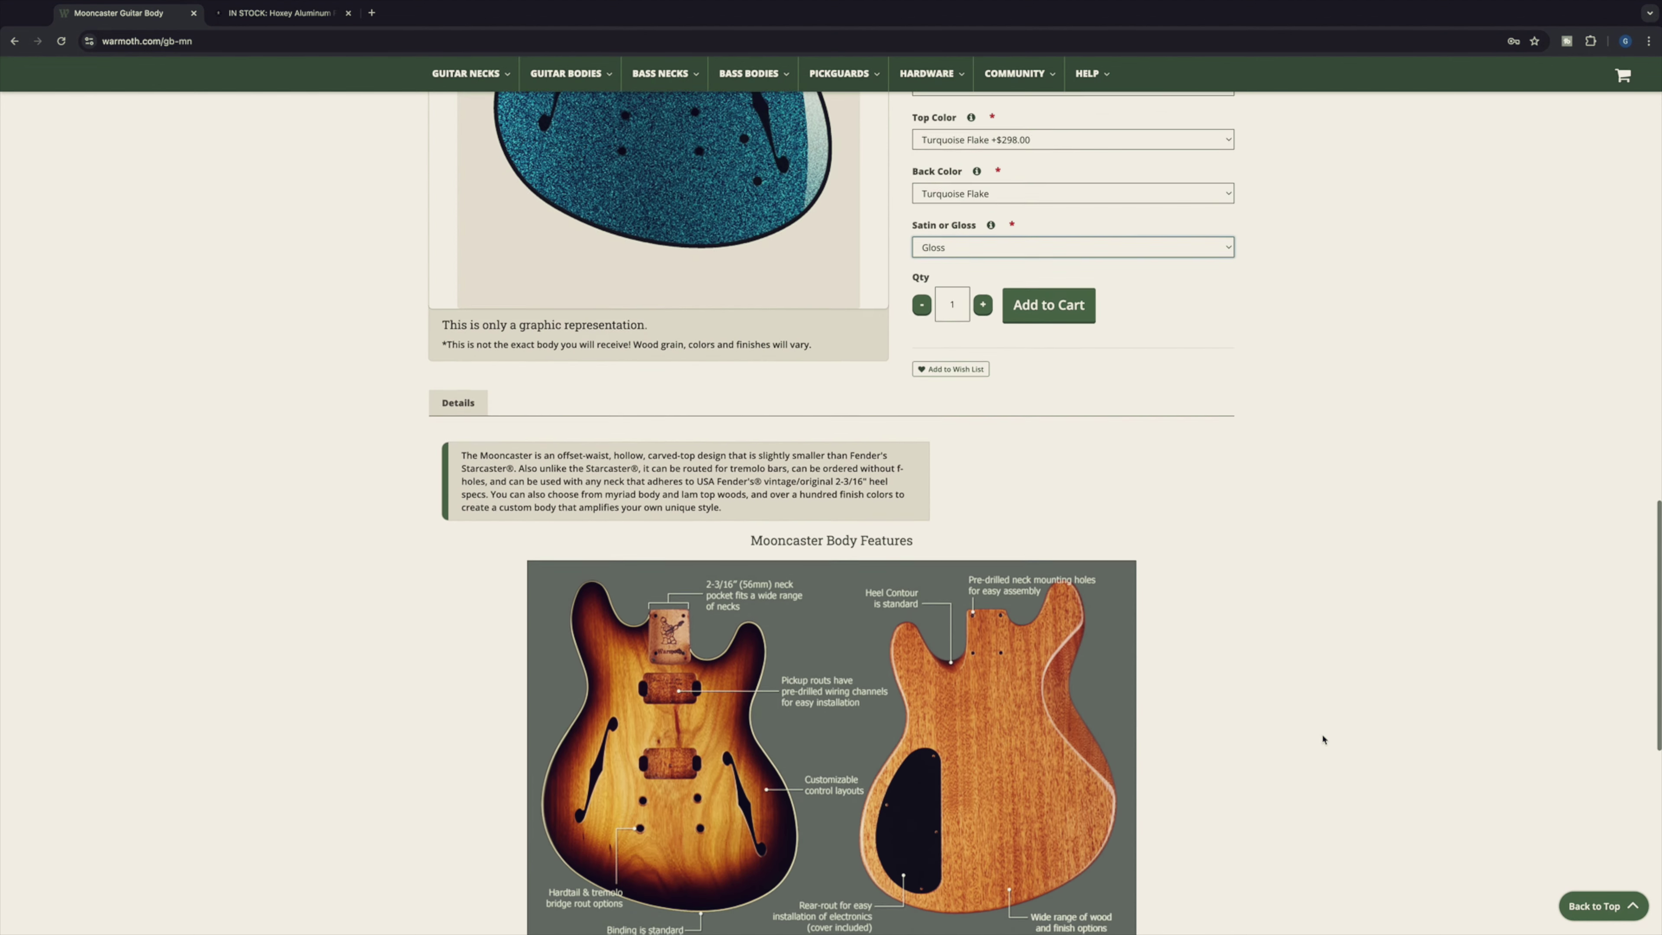
scroll(1323, 739, "up", 10)
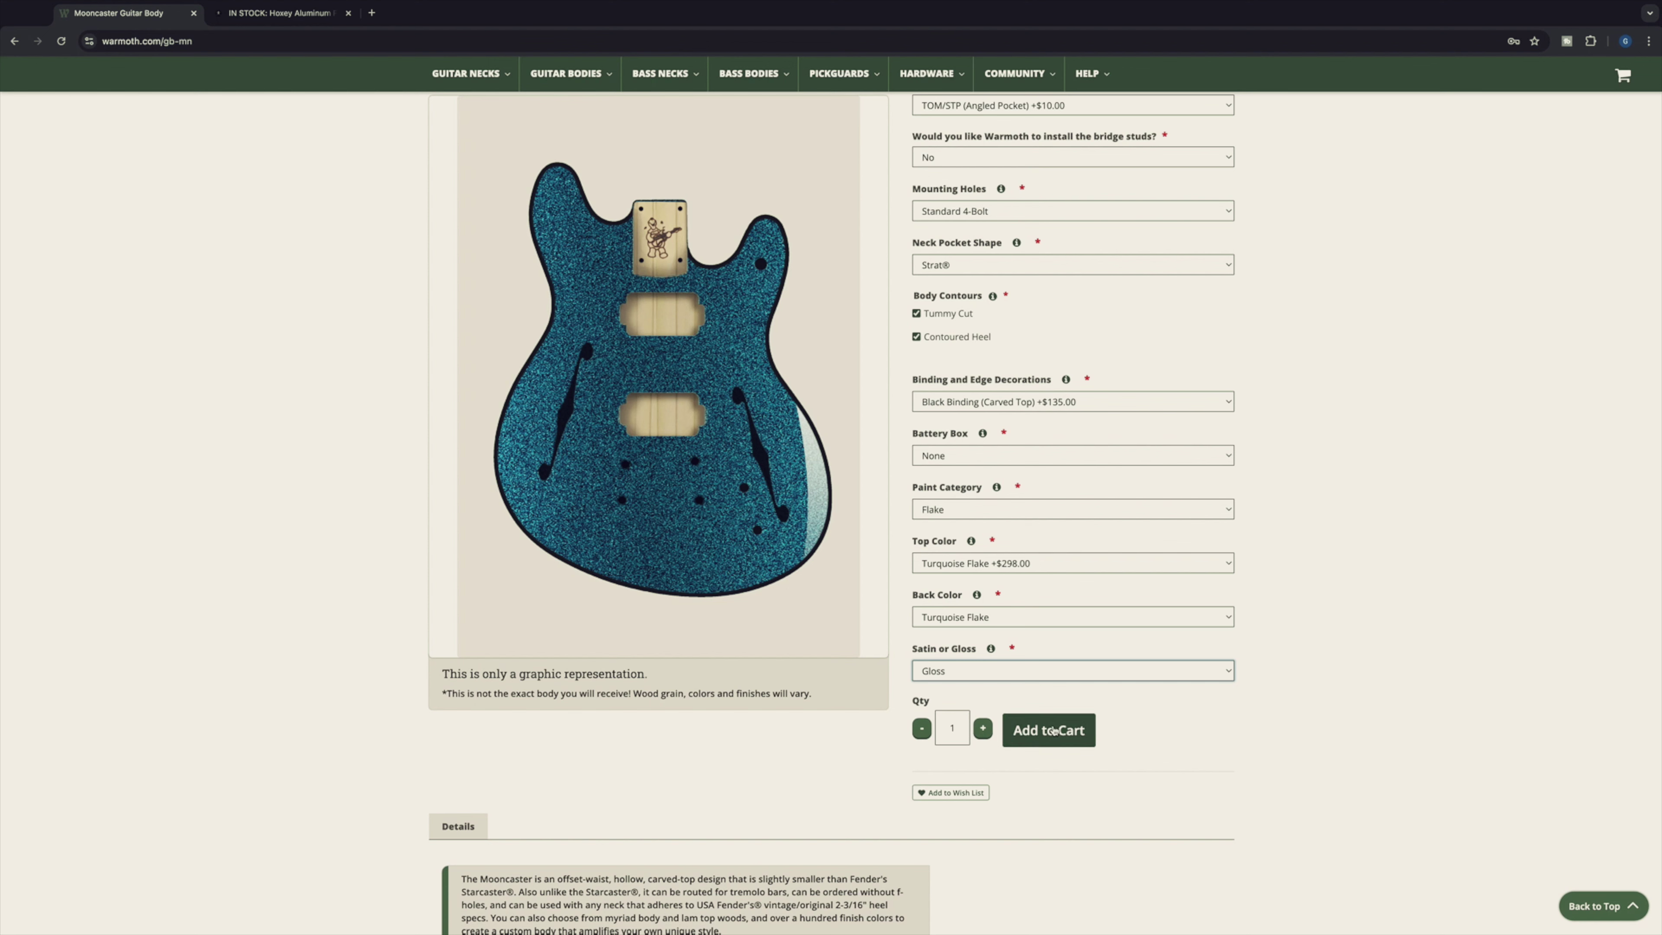
scroll(1283, 673, "up", 1)
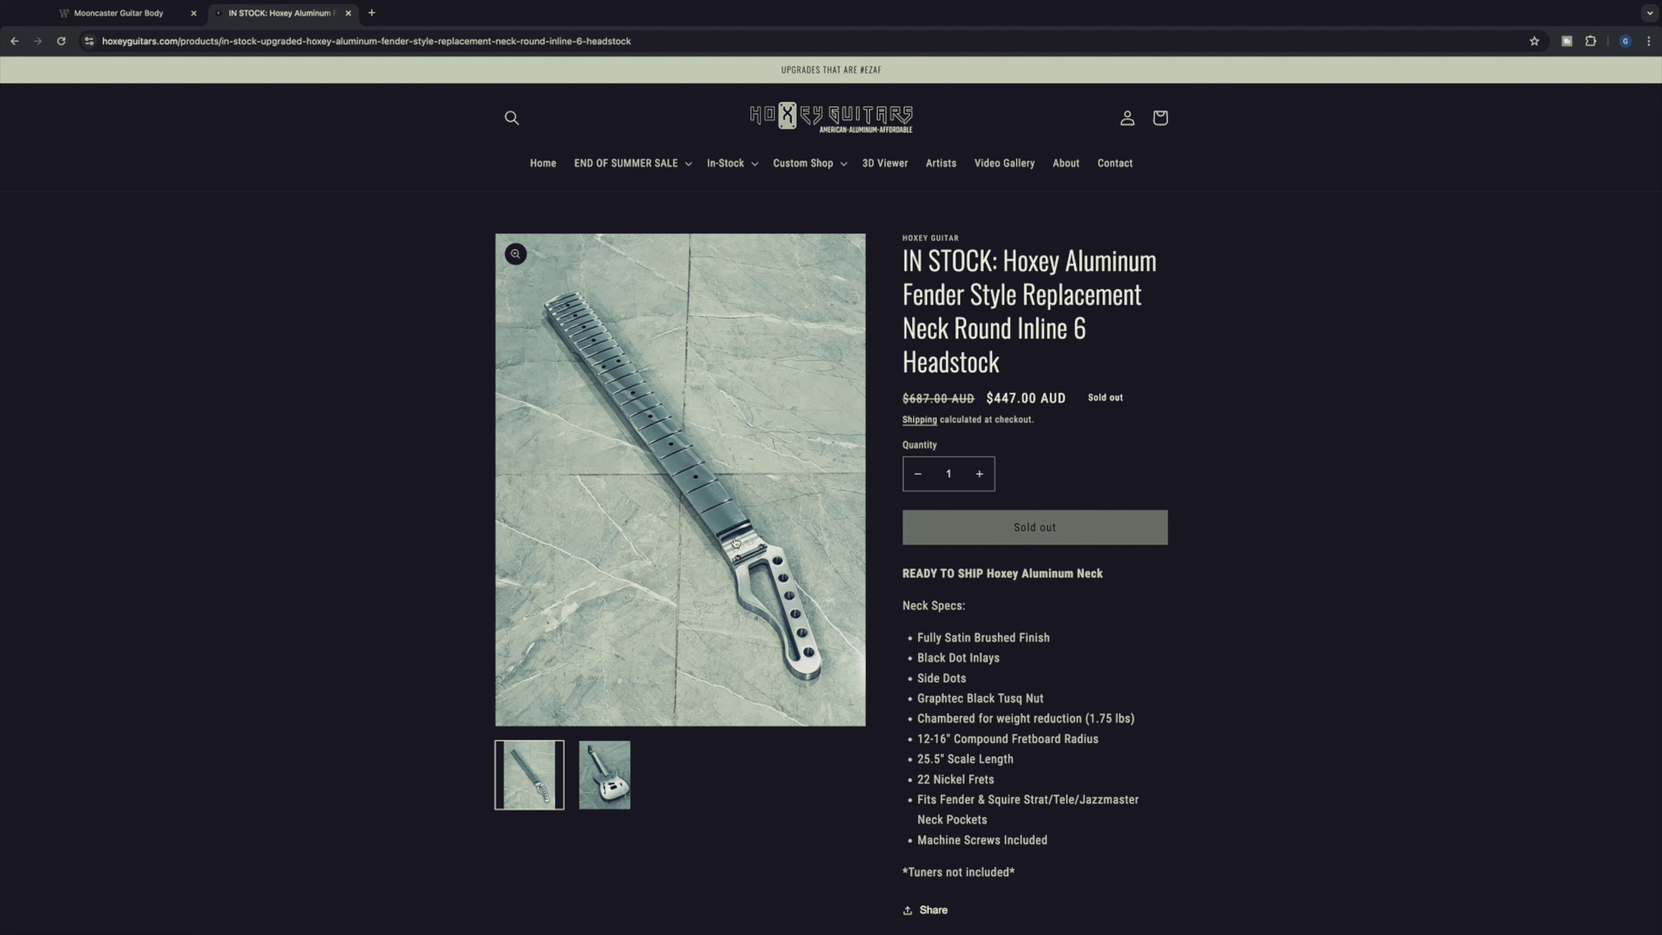
scroll(1165, 664, "down", 2)
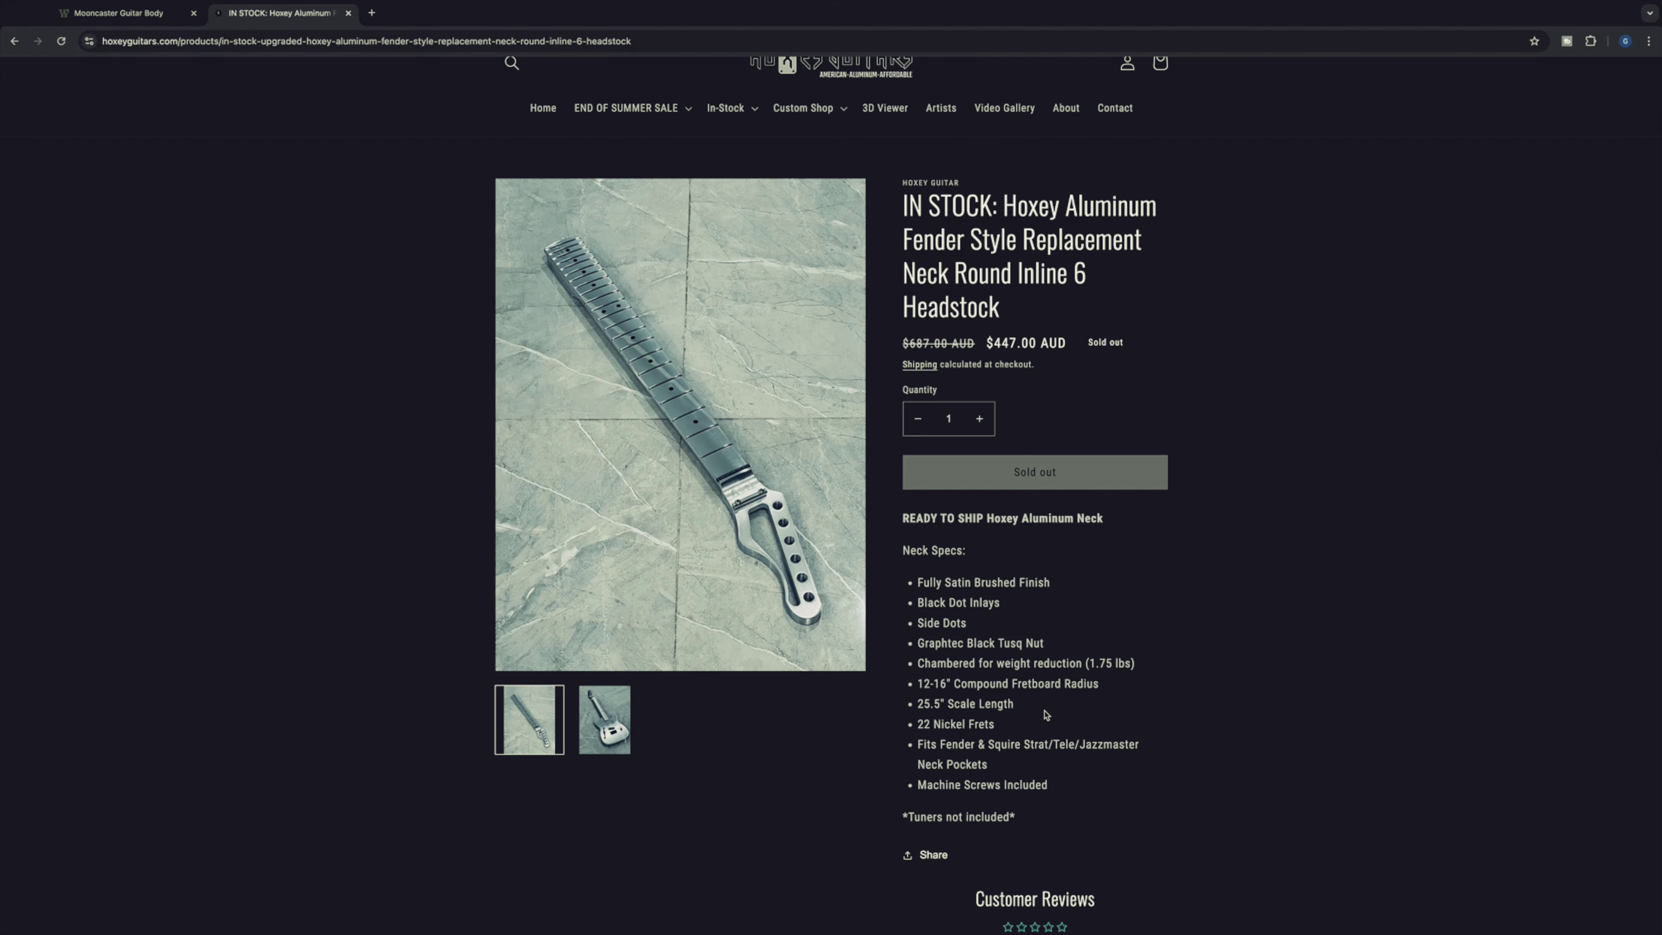
scroll(981, 700, "down", 1)
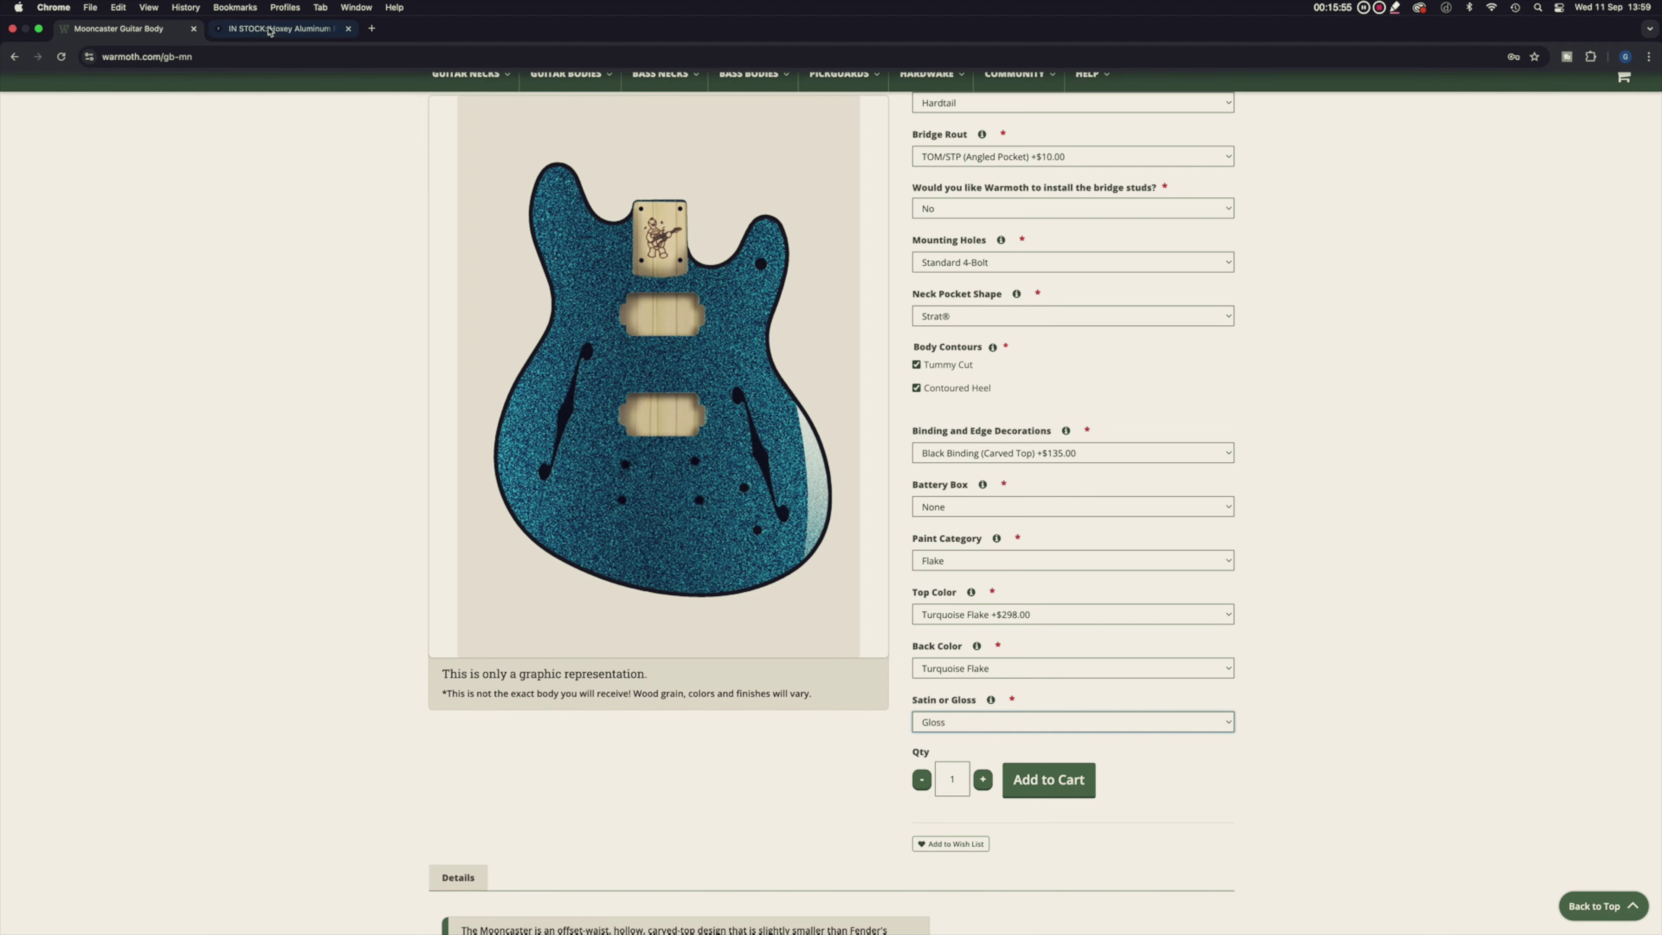
Switch to the Hoxey aluminium neck listing tab.
left_click(278, 13)
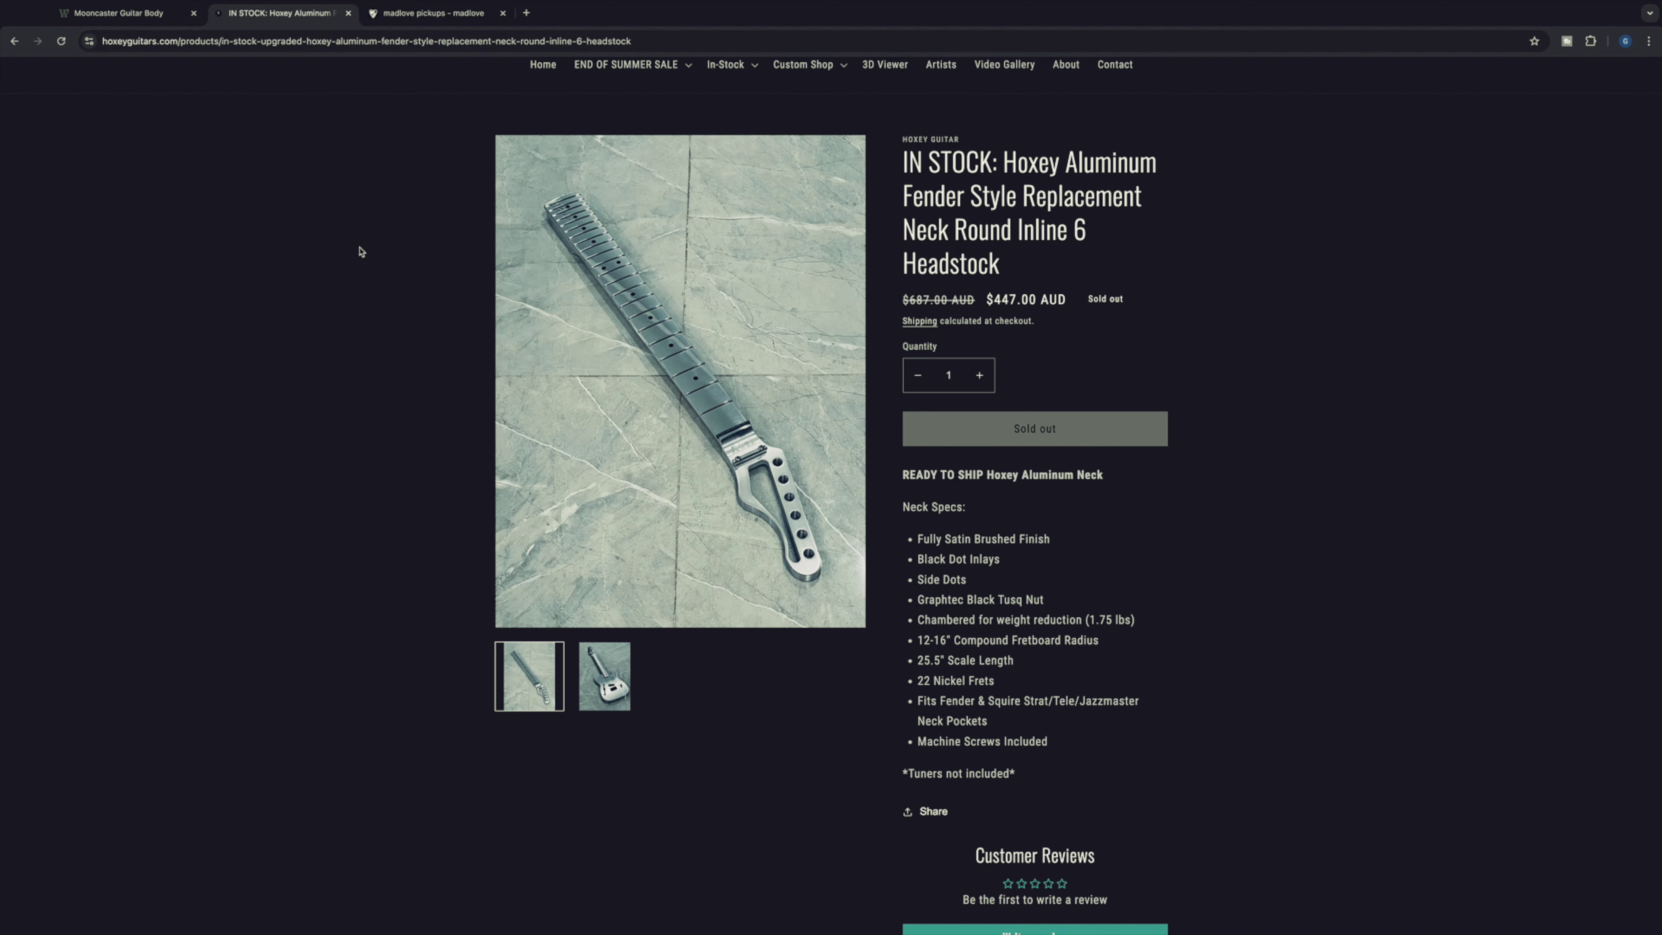
Switch to the Madlove Pickups shop and go to page 2 of the catalogue.
left_click(430, 18)
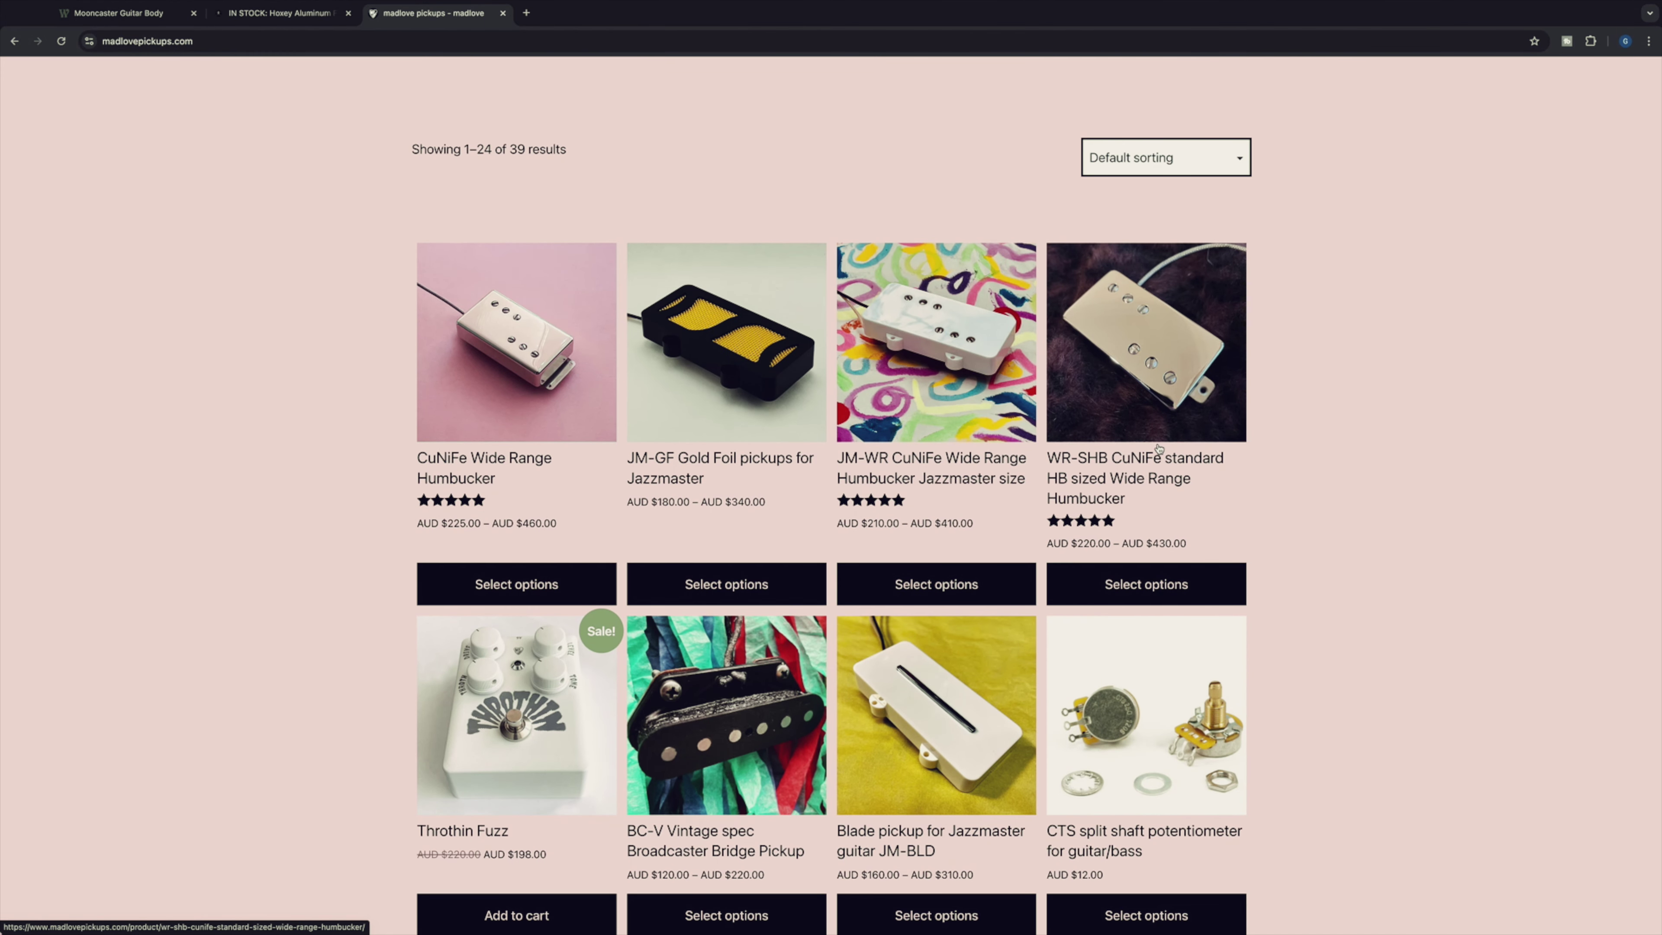
scroll(1158, 449, "down", 1)
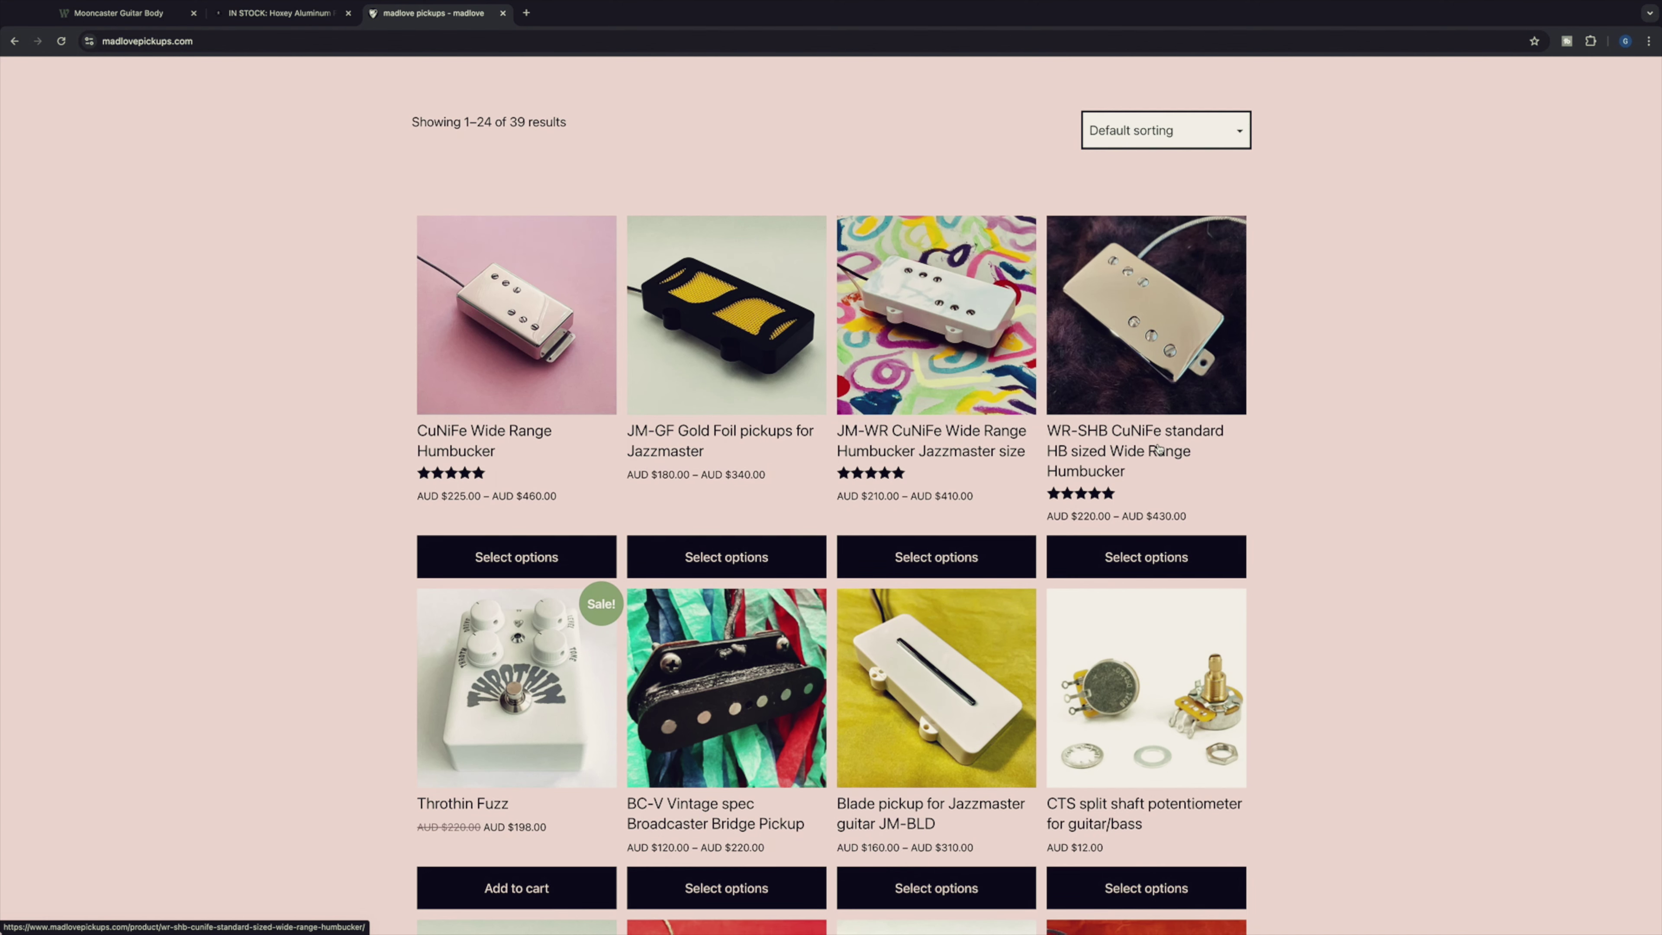
scroll(1158, 449, "down", 6)
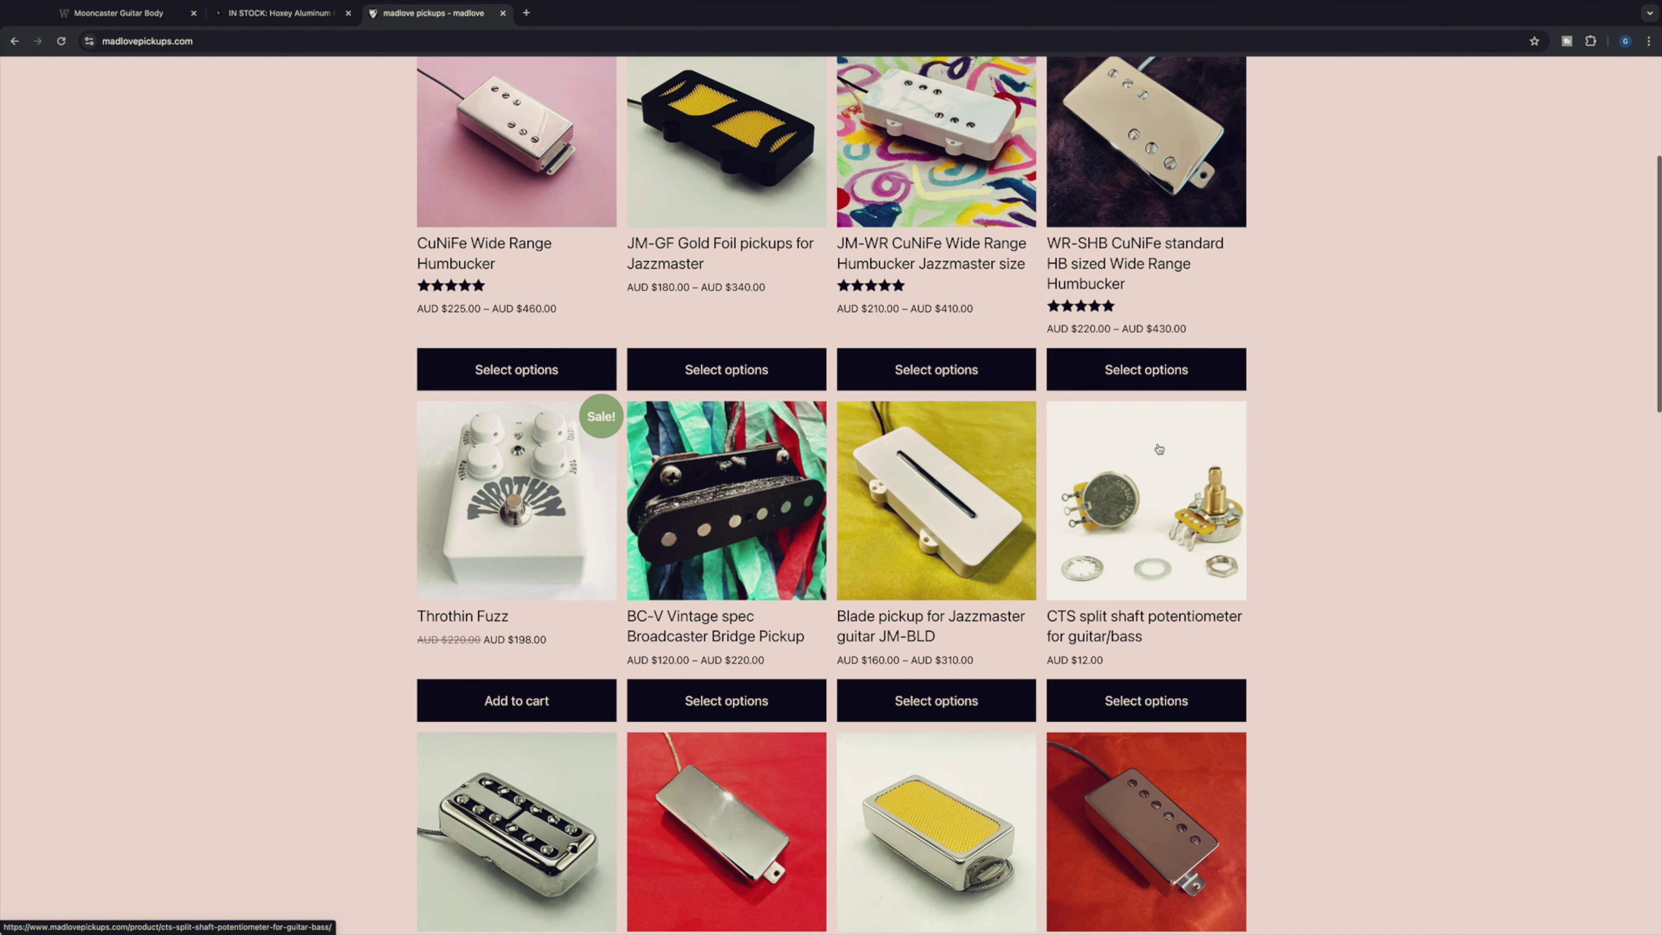
scroll(1158, 449, "down", 5)
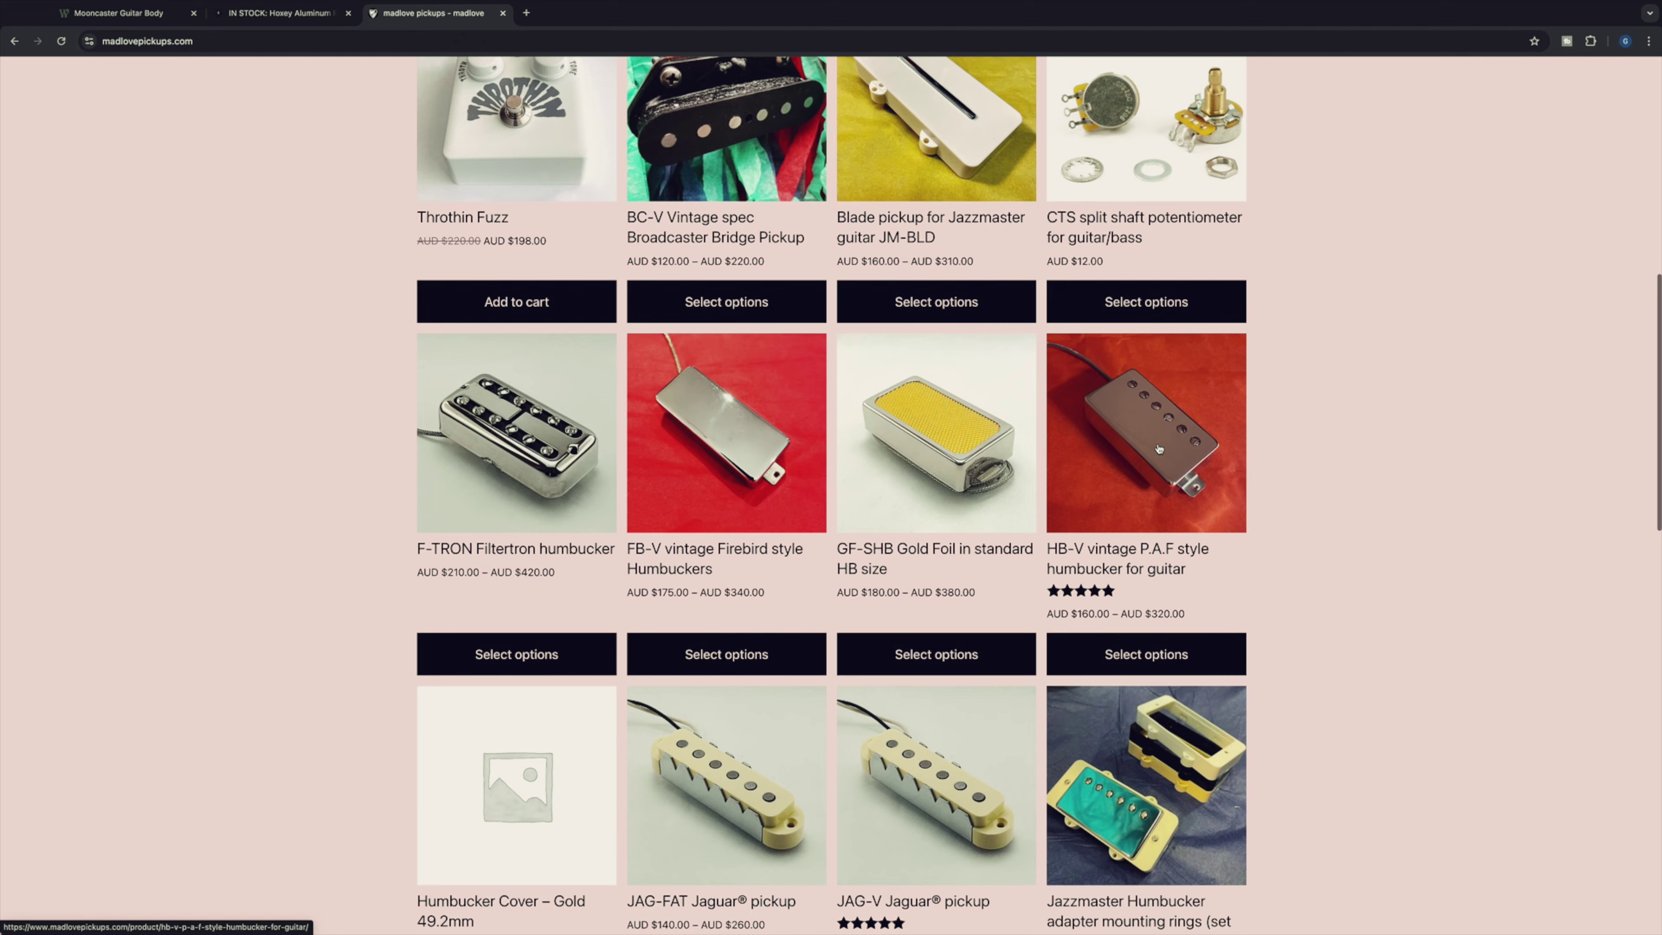
scroll(1158, 449, "down", 5)
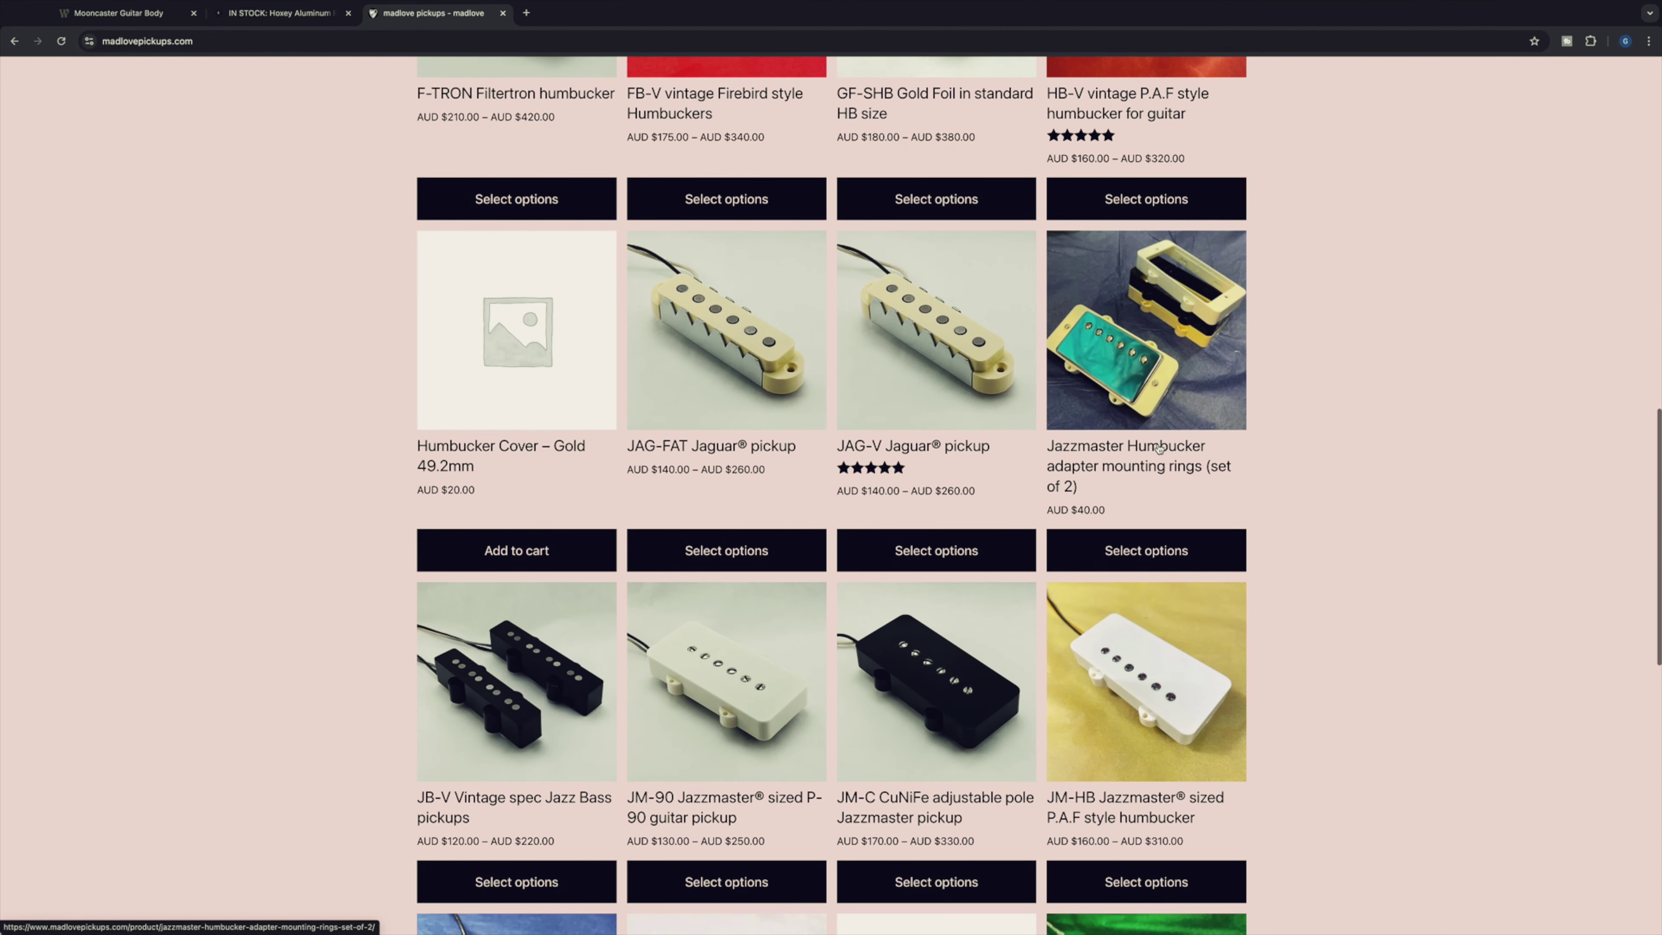
scroll(1158, 449, "down", 6)
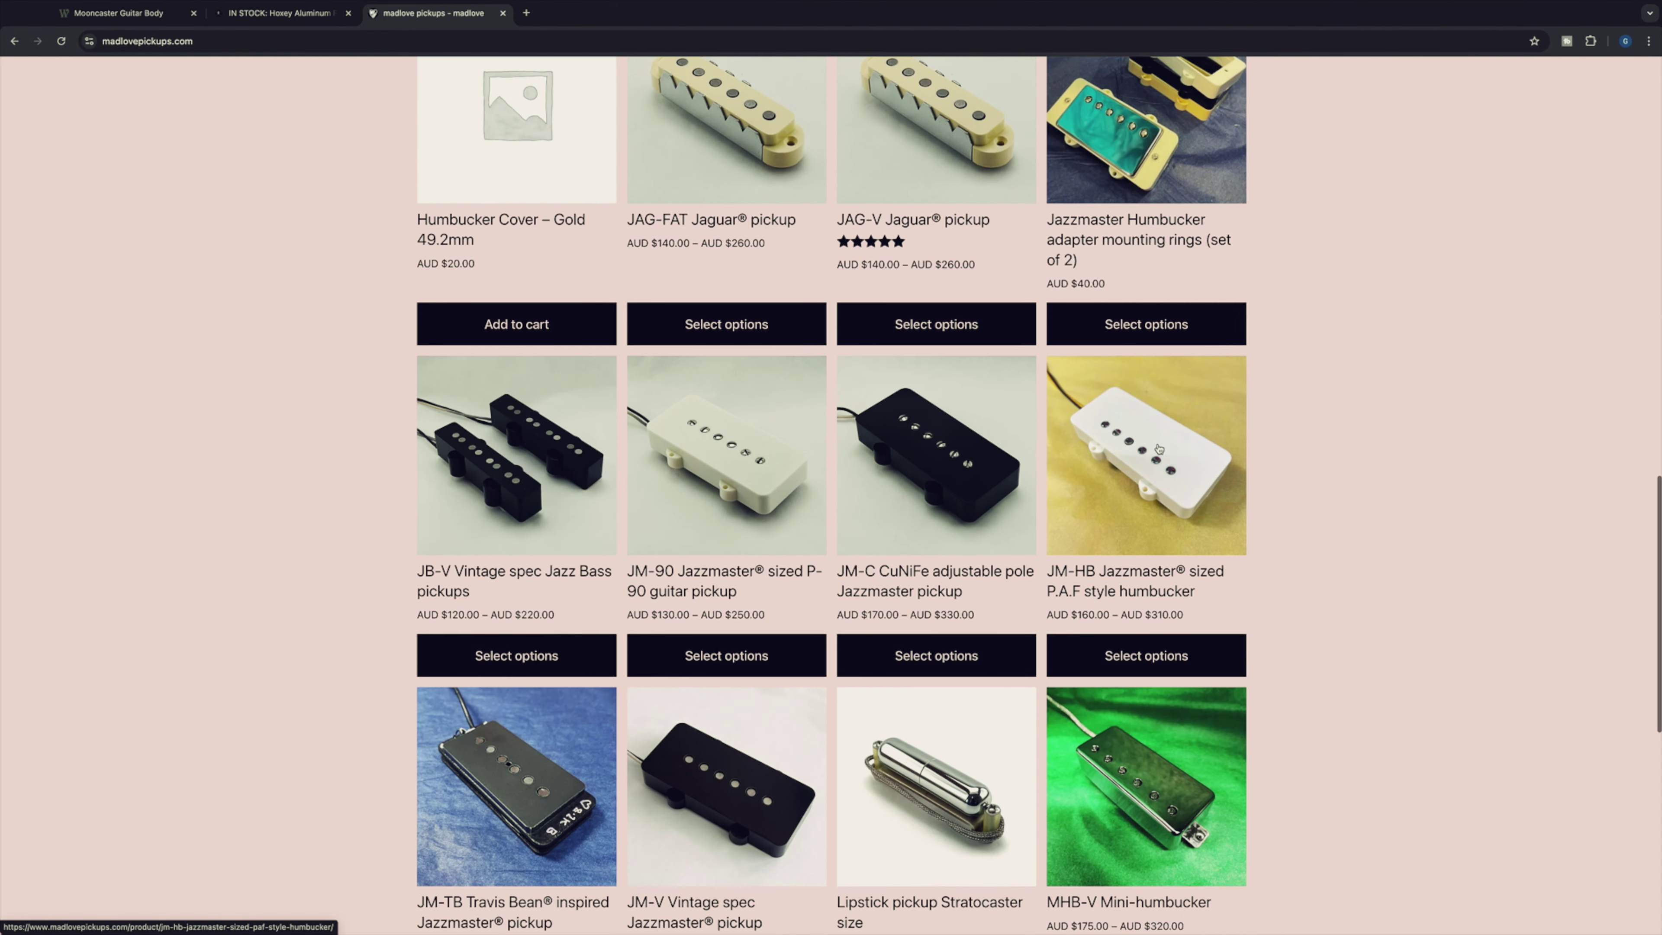
scroll(1158, 449, "down", 2)
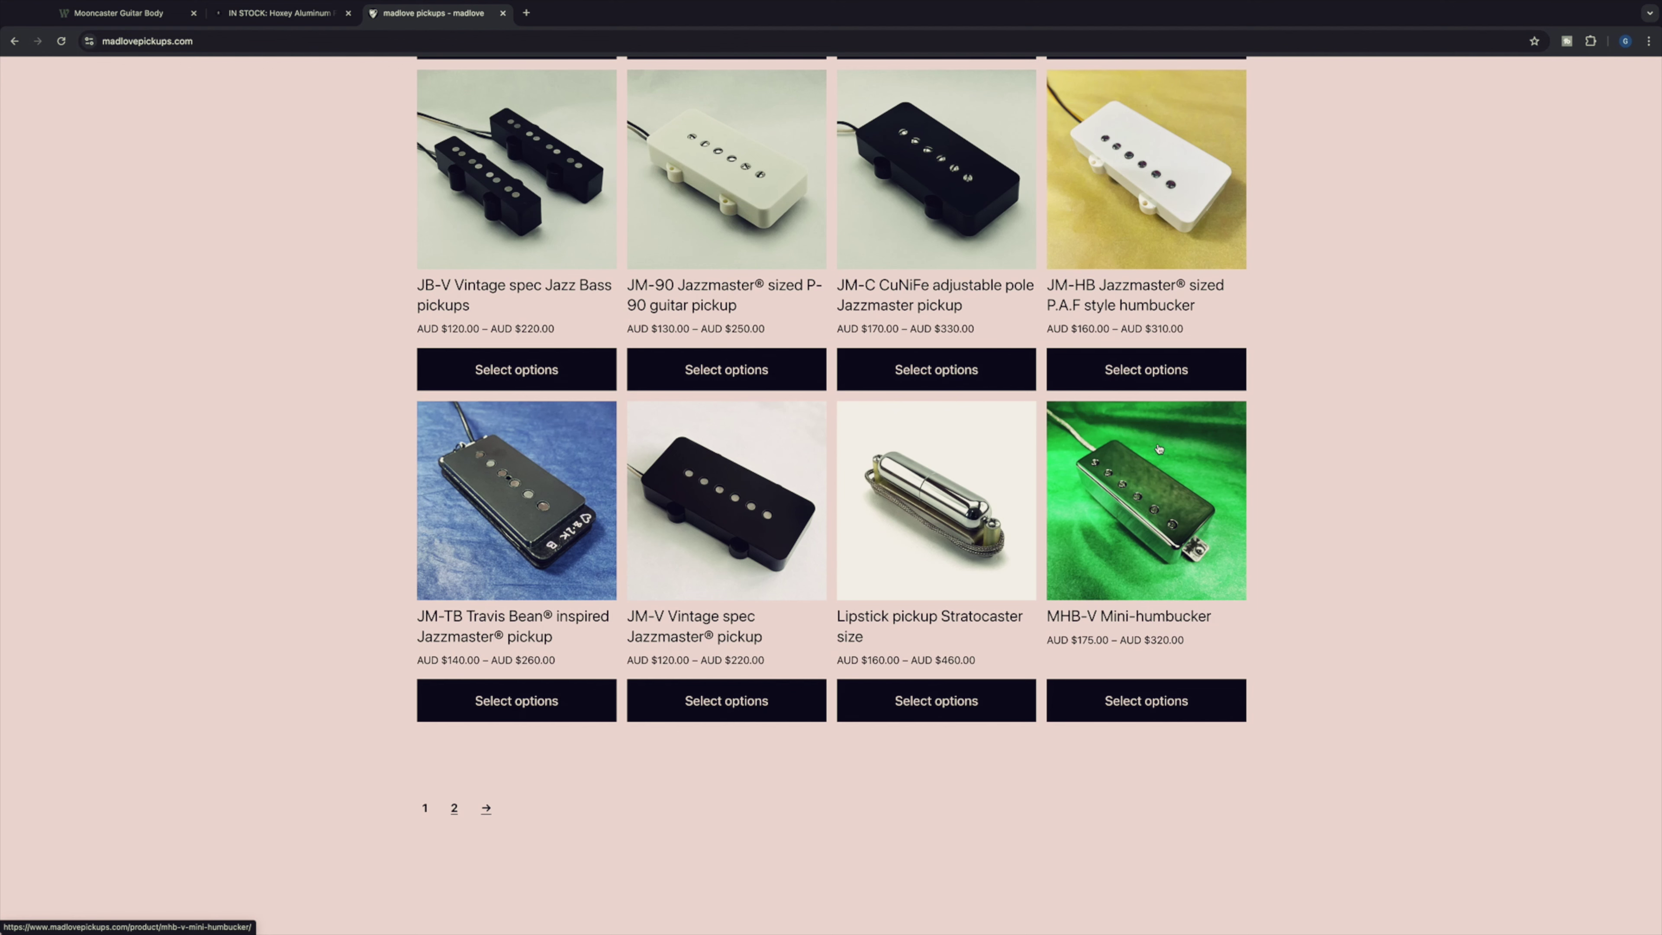
left_click(453, 809)
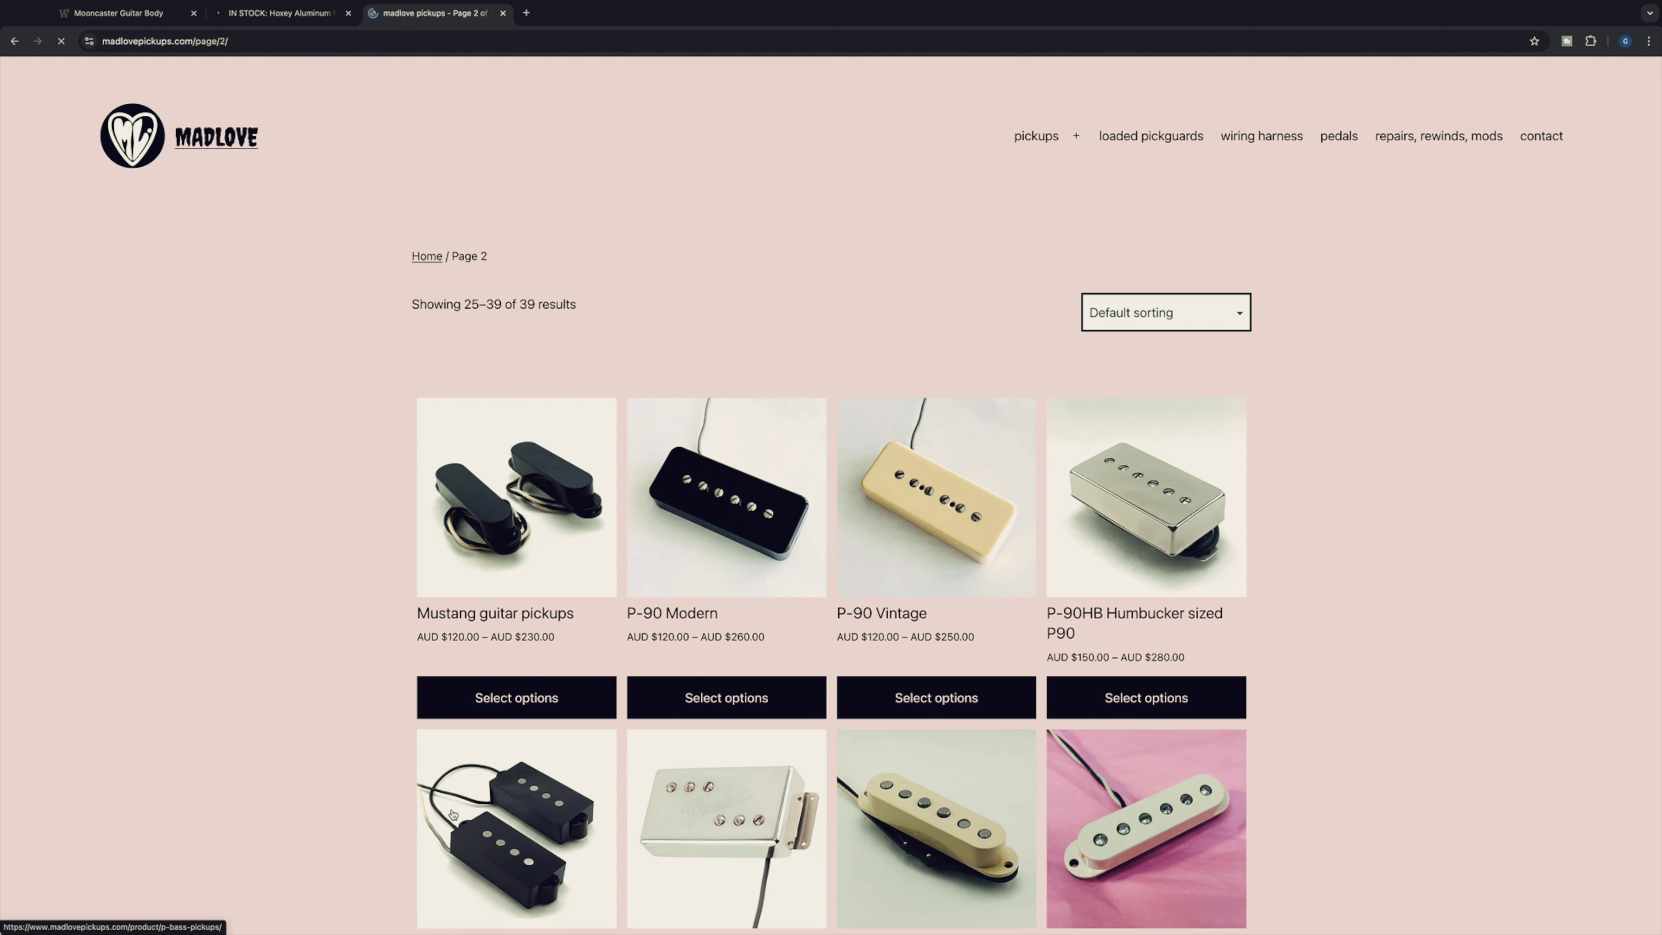
Open the TB-SHB Travis Bean style humbucker product page.
scroll(1395, 737, "down", 2)
scroll(1394, 739, "down", 3)
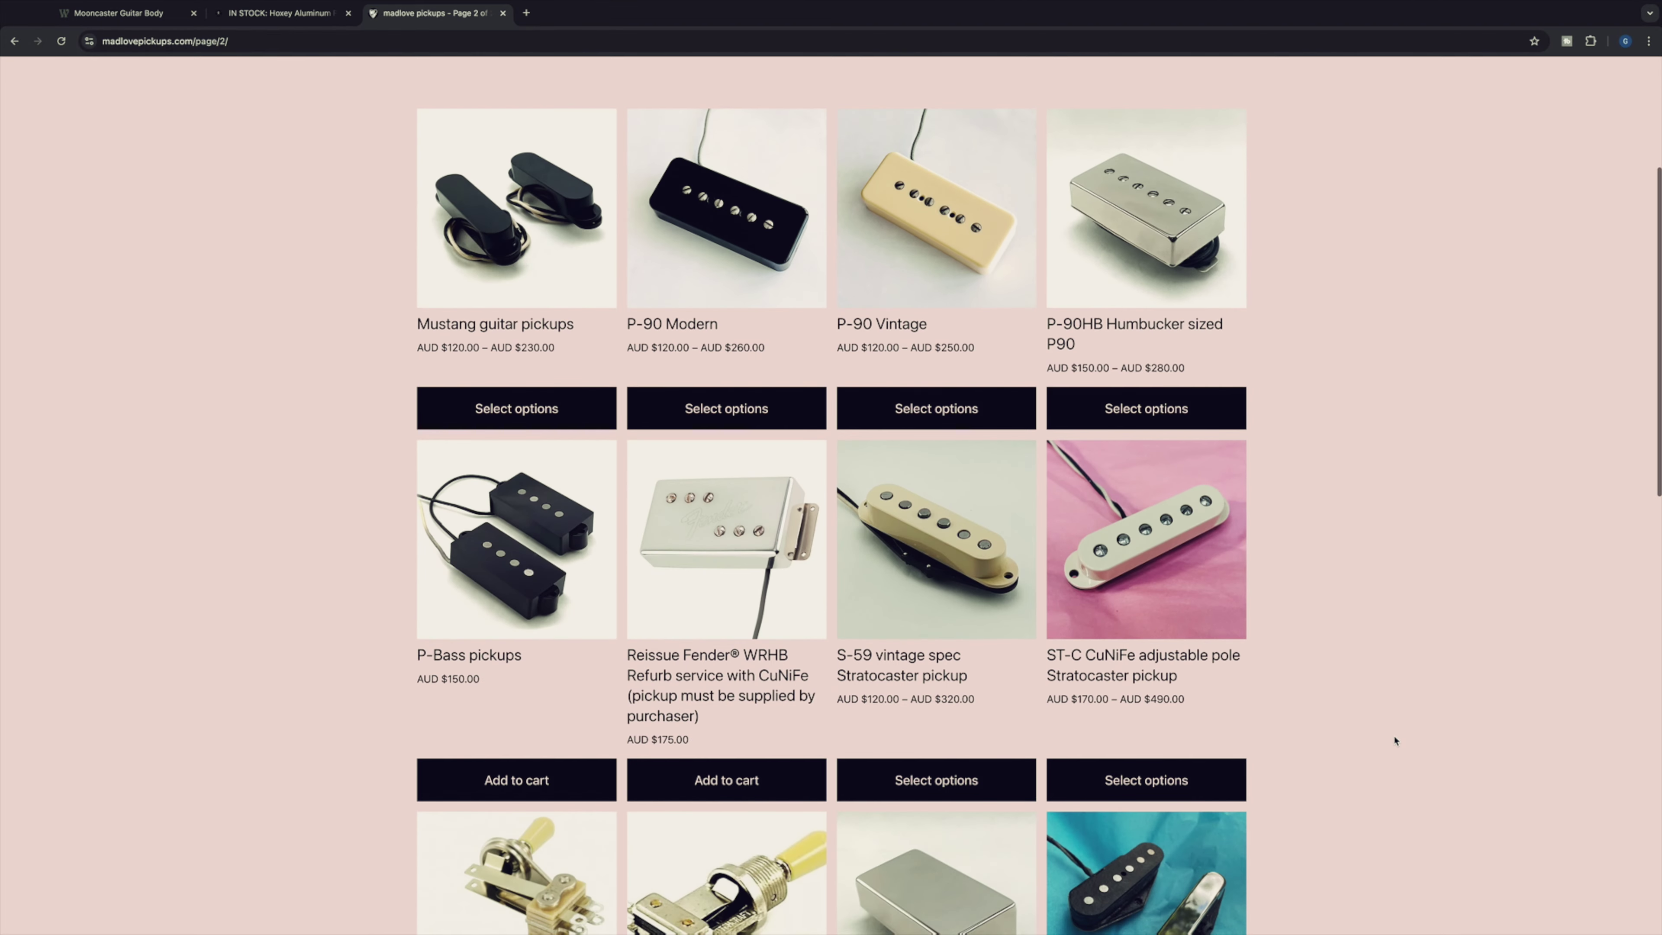
scroll(1394, 739, "down", 5)
scroll(1395, 740, "down", 1)
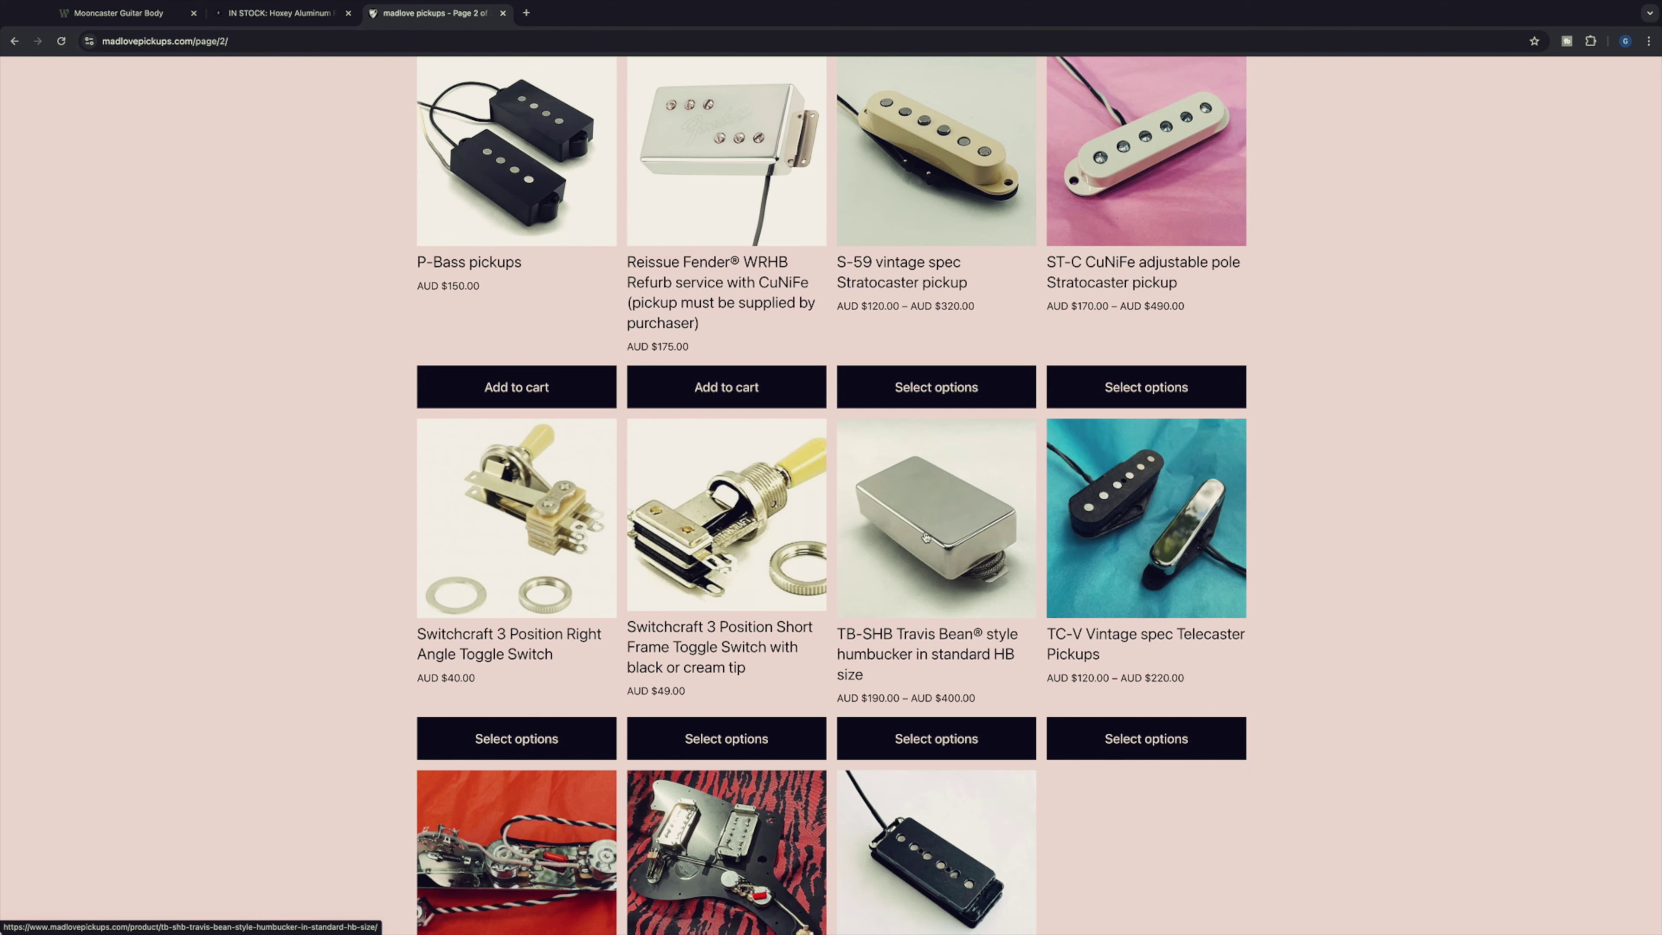
scroll(930, 550, "down", 1)
left_click(928, 527)
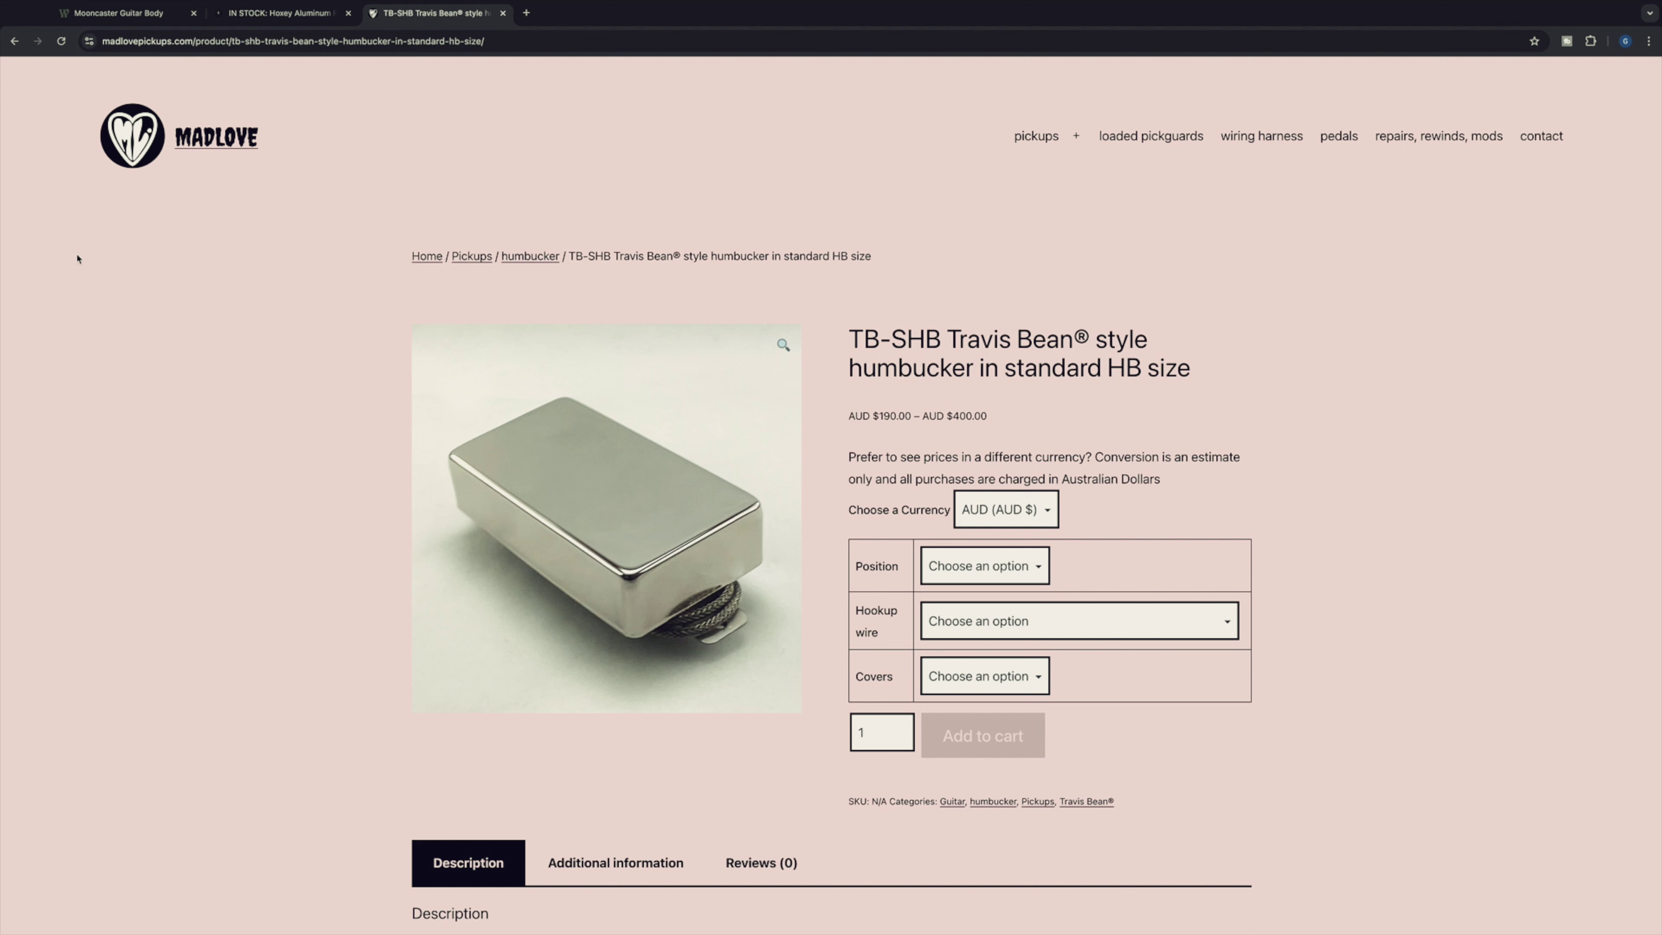
left_click(121, 13)
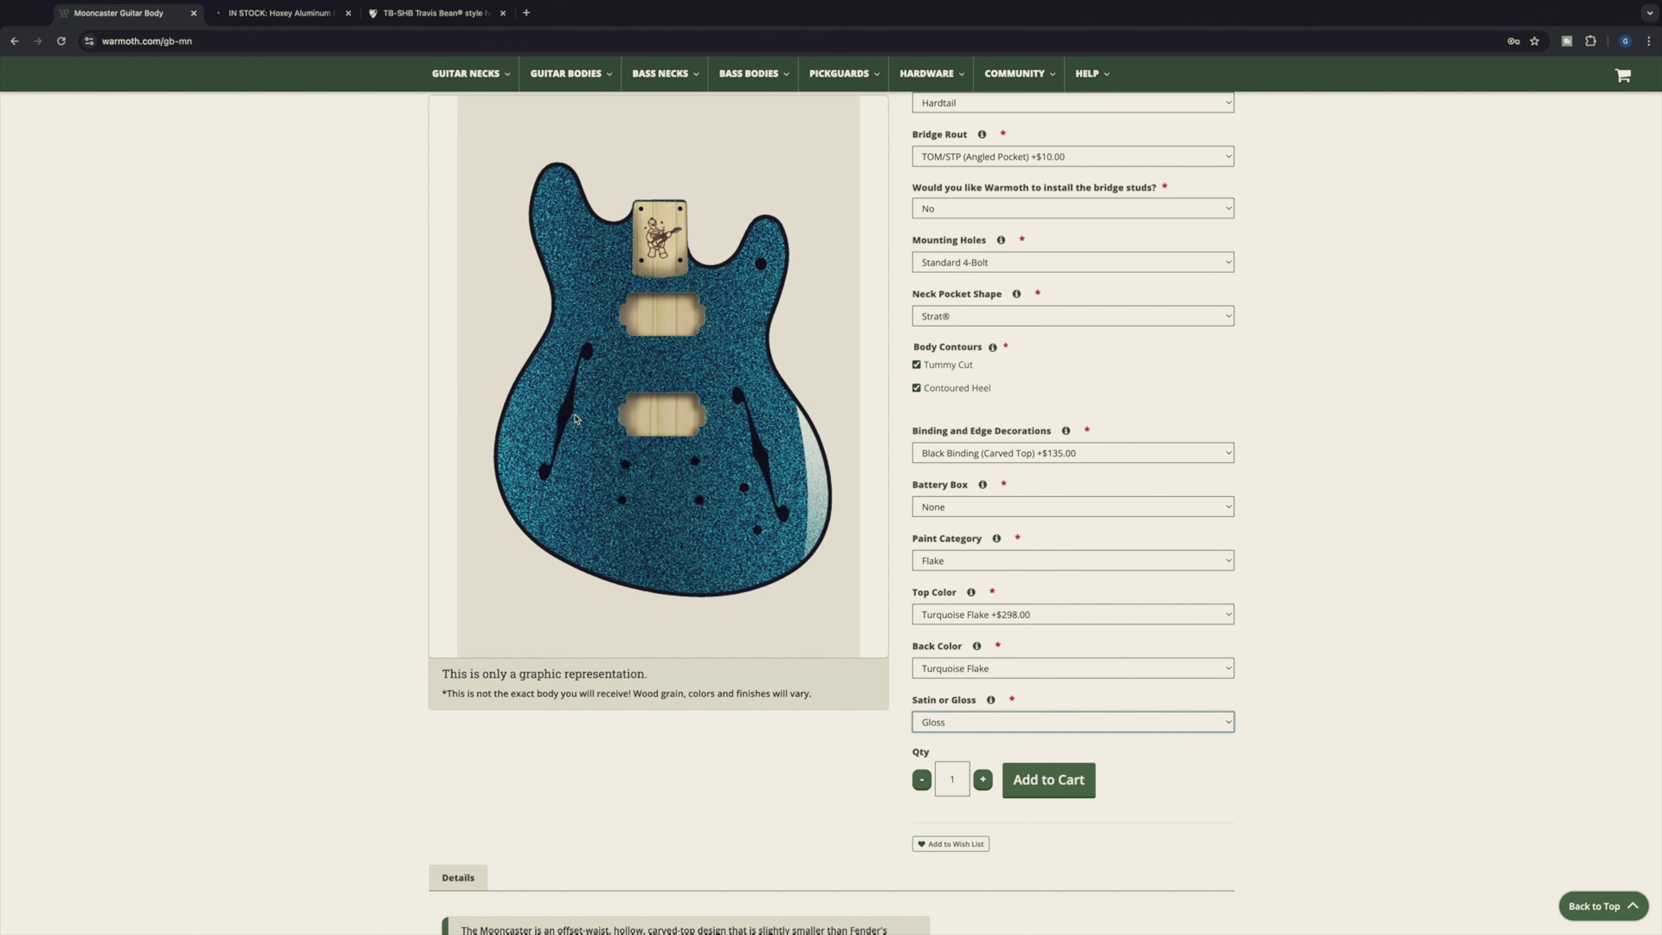
left_click(294, 13)
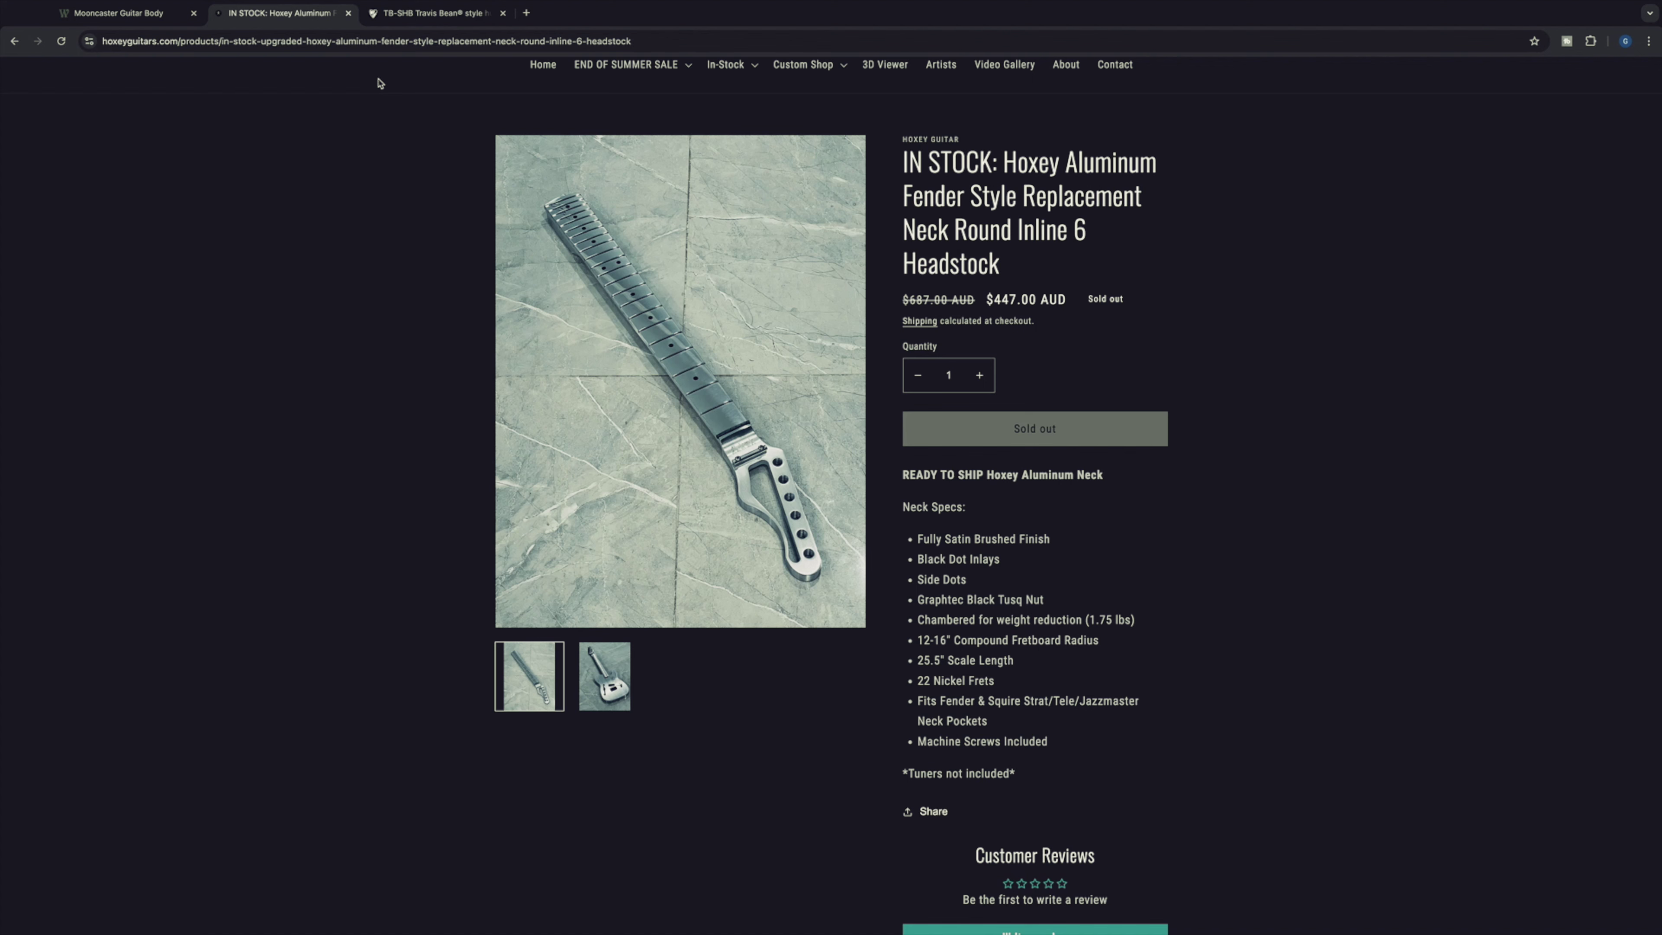
left_click(173, 13)
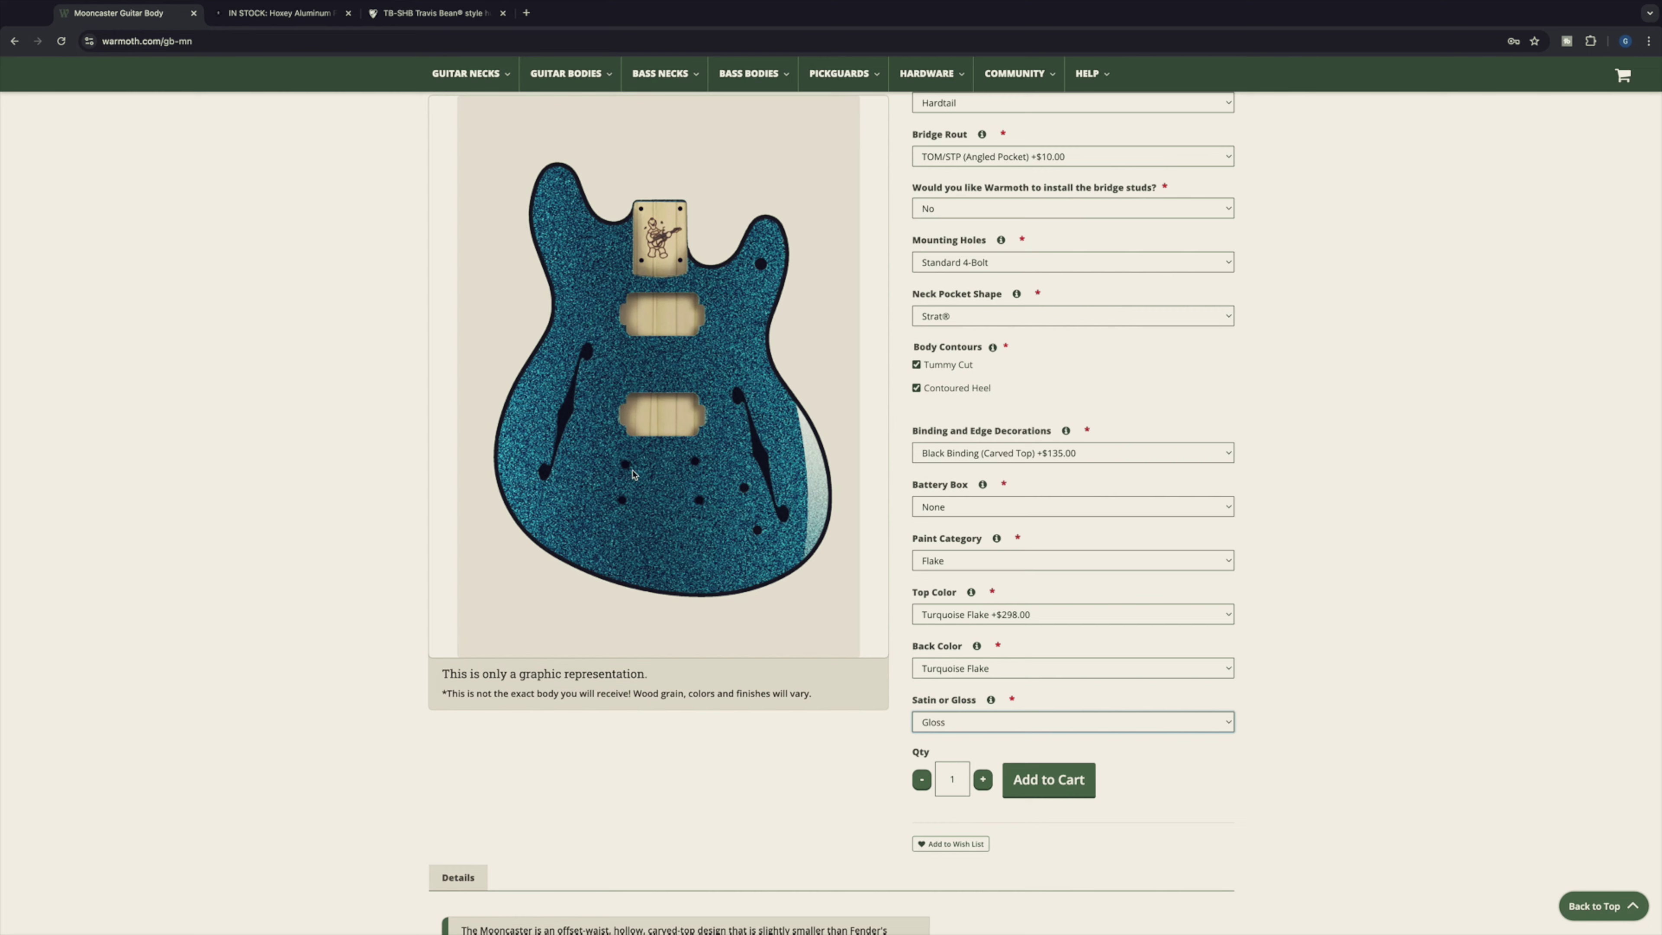
left_click(432, 13)
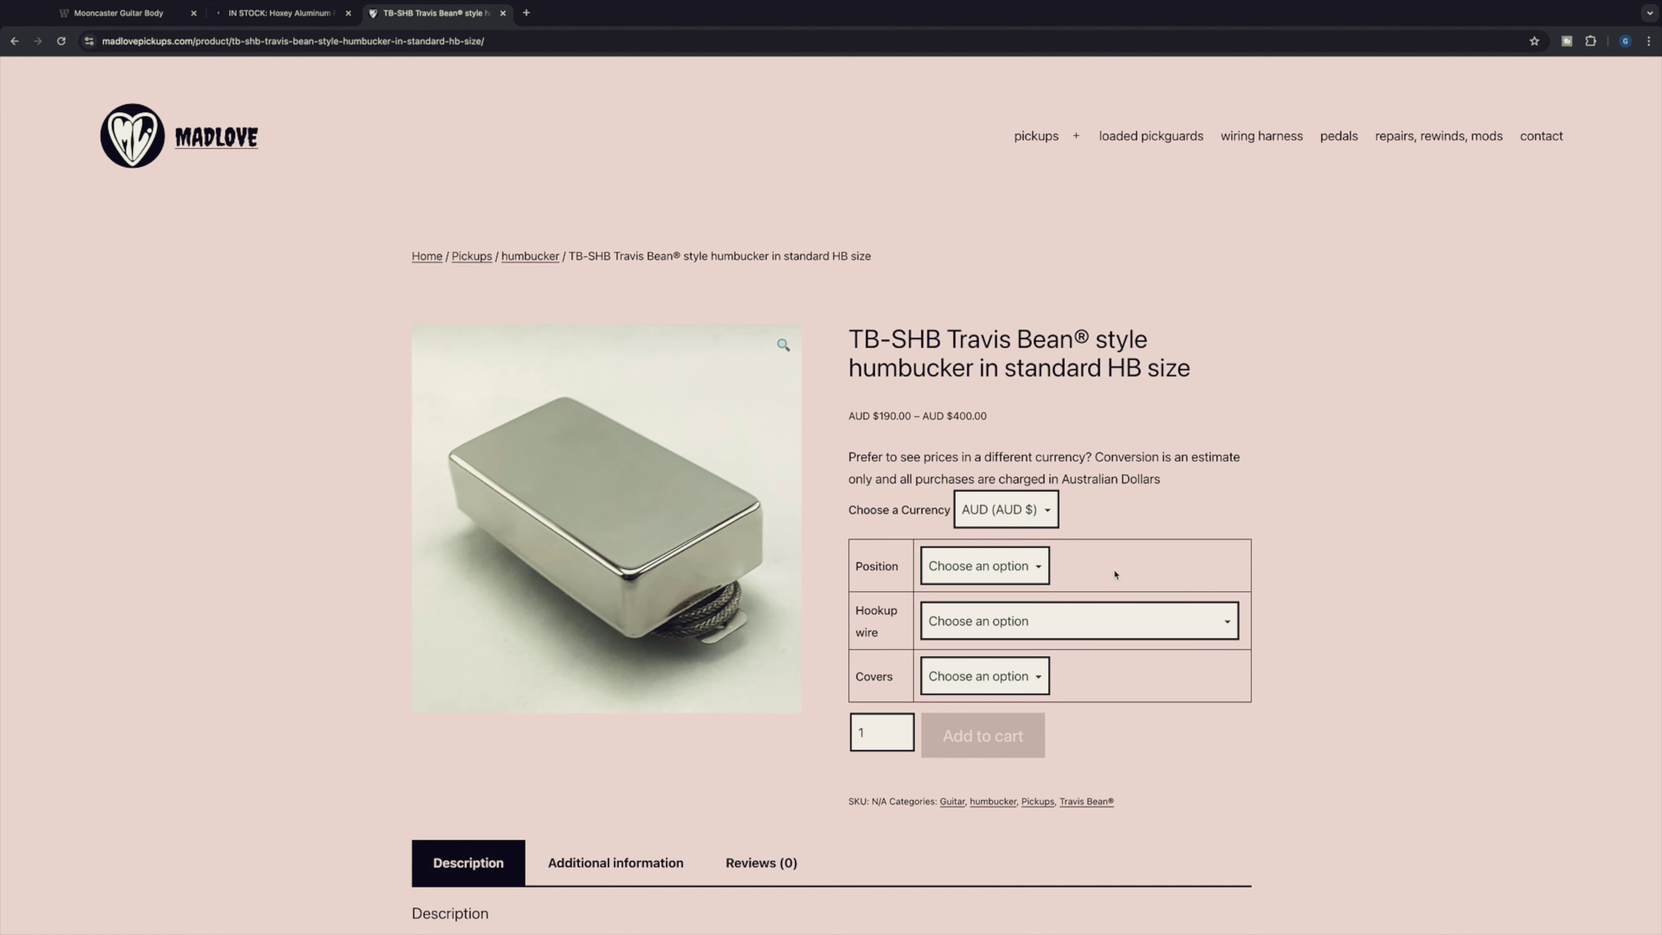
Scroll the TB-SHB page down to its description specs and related products.
scroll(1225, 612, "down", 7)
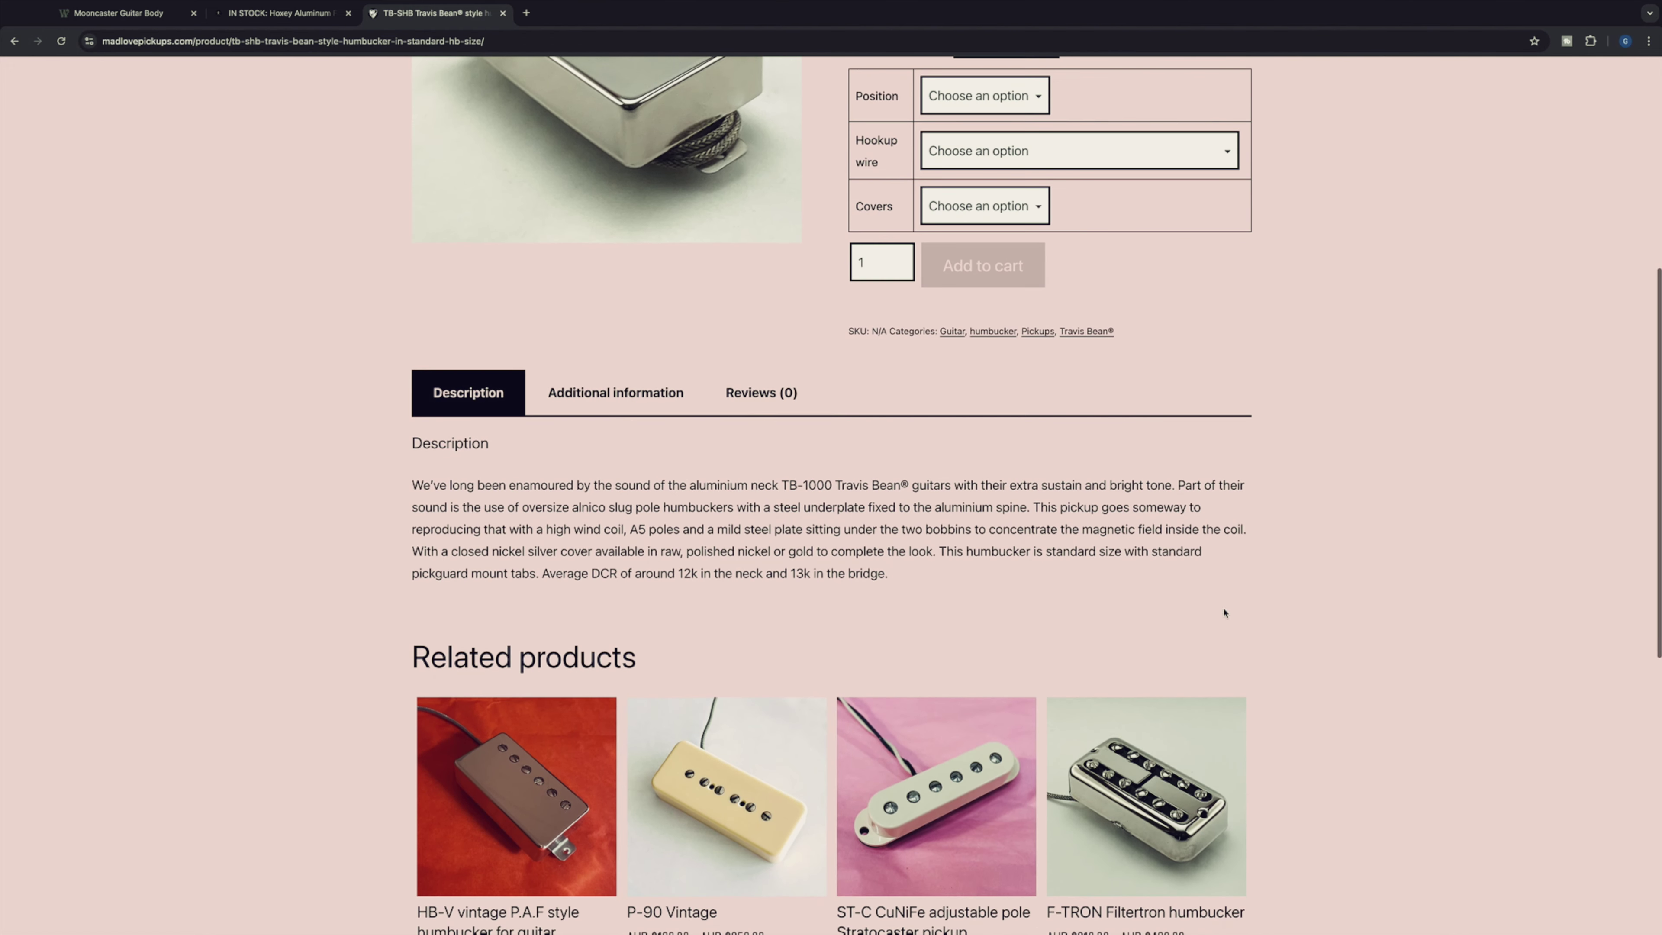